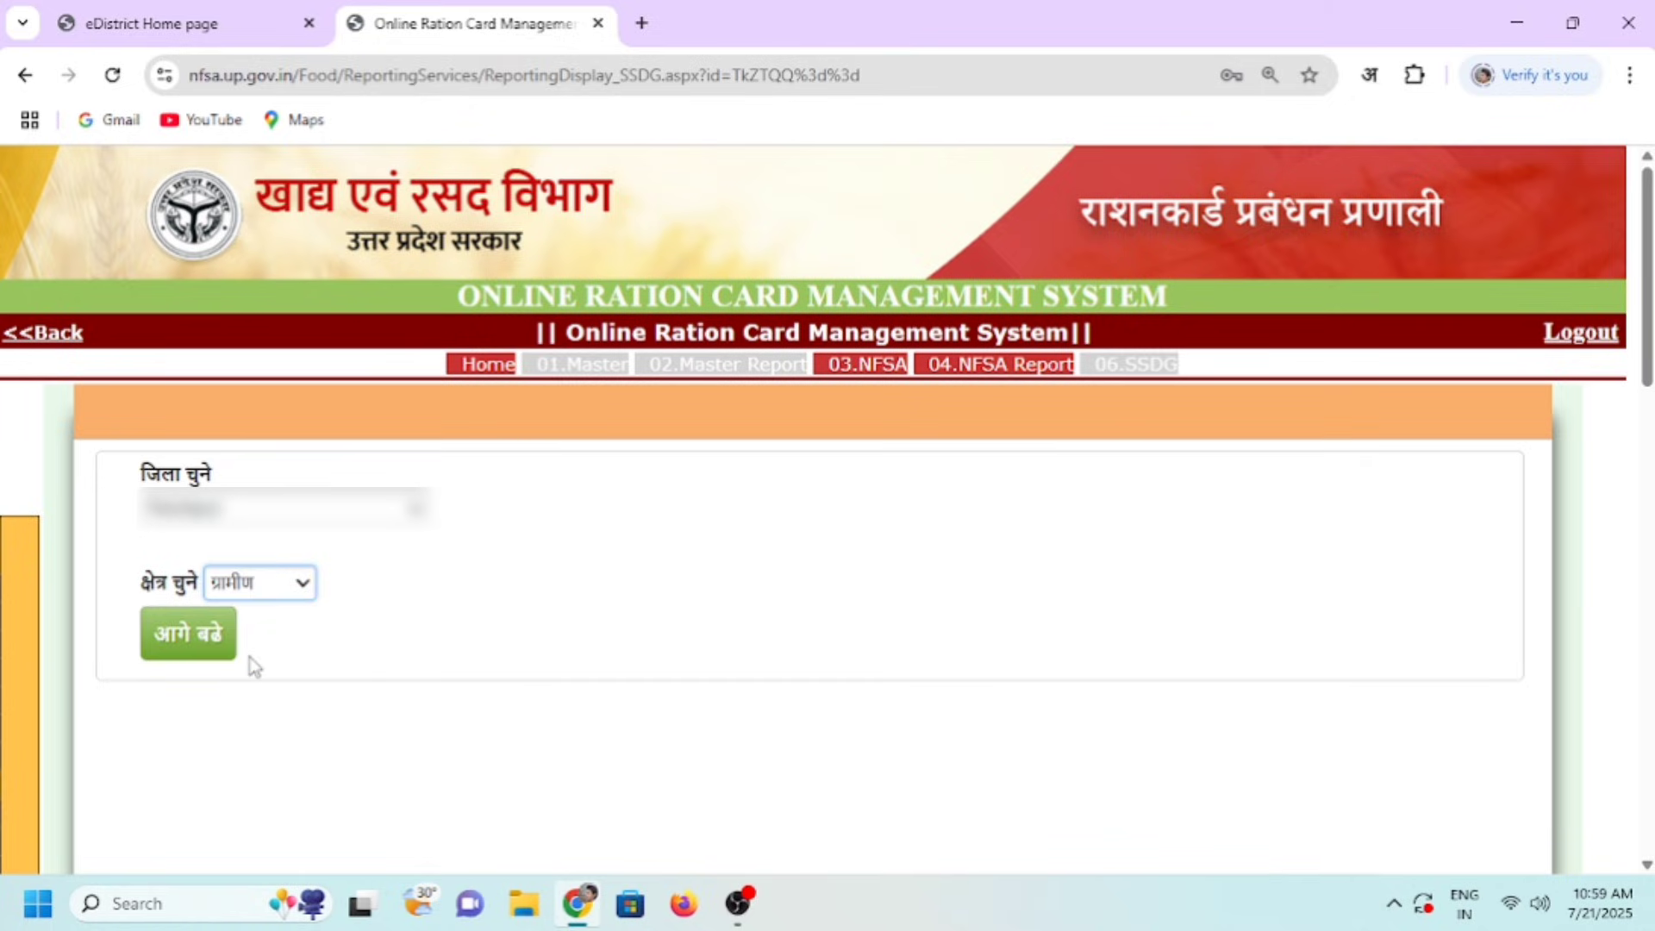
Proceed with the selected district and the ग्रामीण area, and read the notice
{"action": "left_click", "coordinate": [184, 648]}
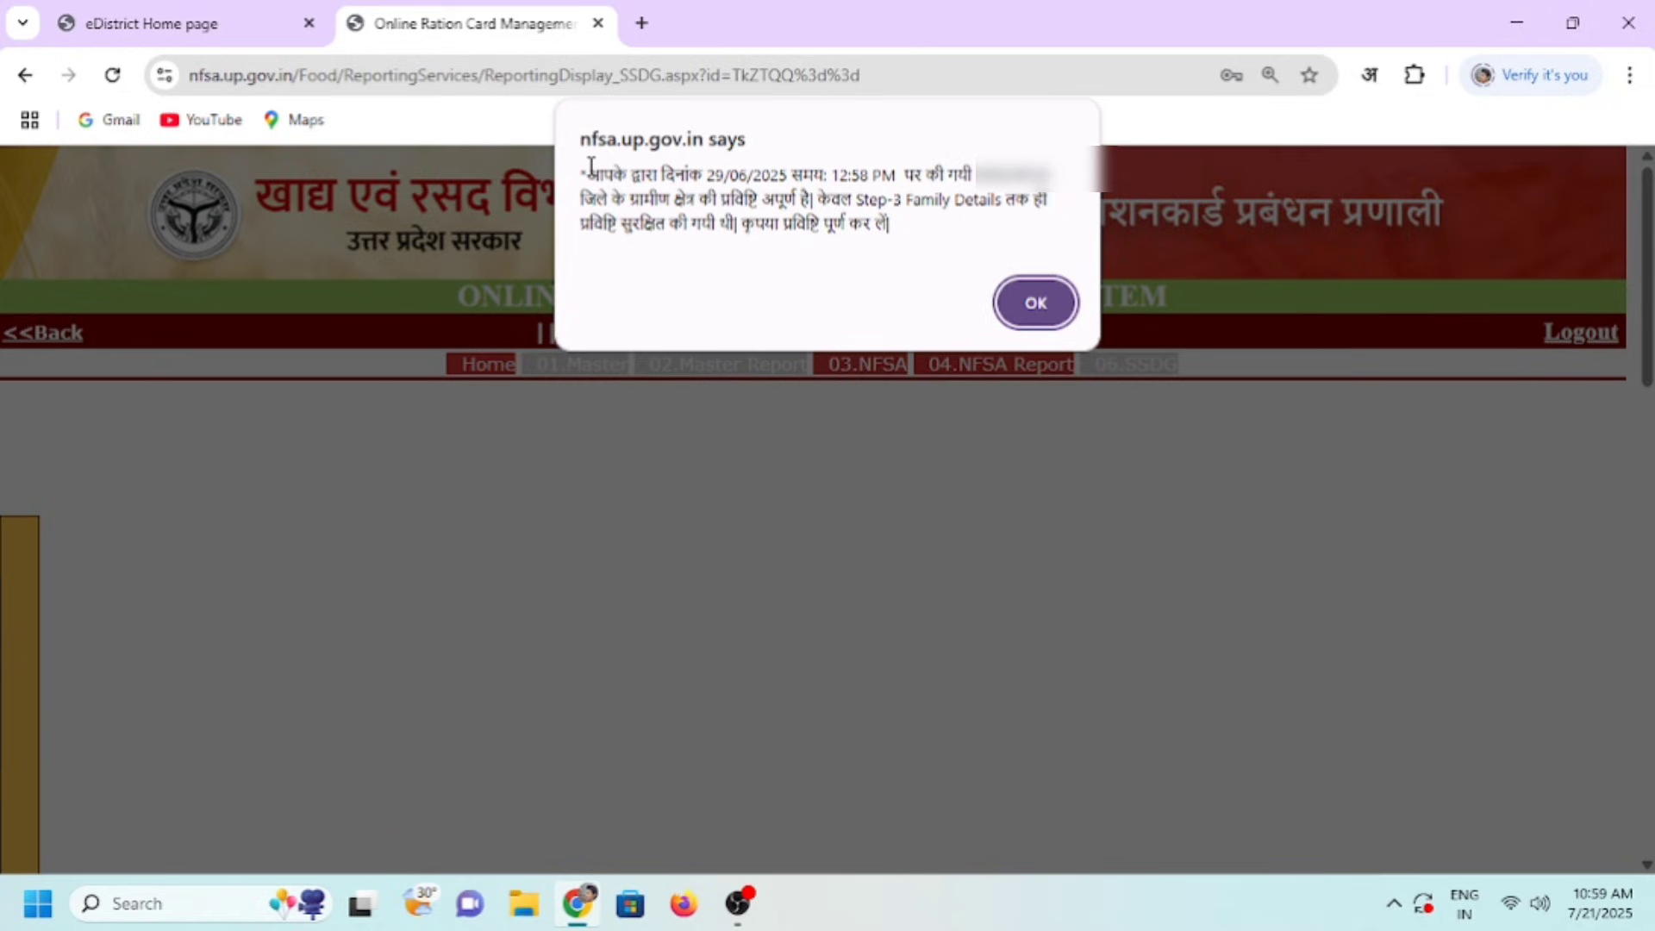
{"action": "left_click_drag", "start_coordinate": [585, 173], "coordinate": [909, 231]}
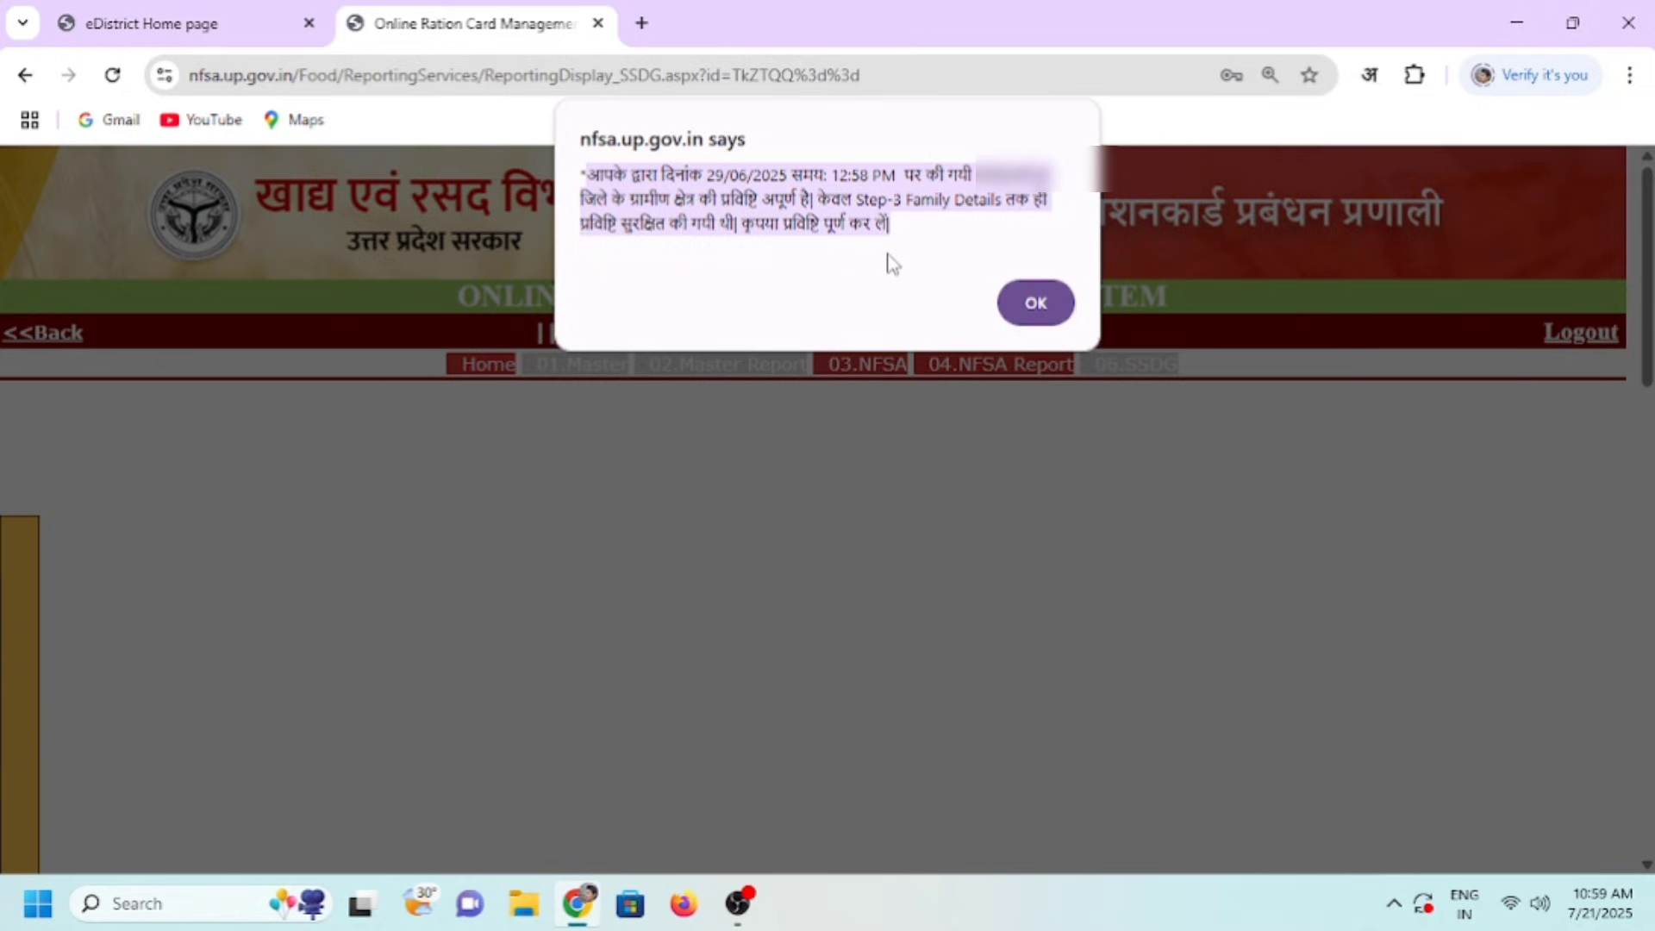
{"action": "left_click", "coordinate": [918, 223]}
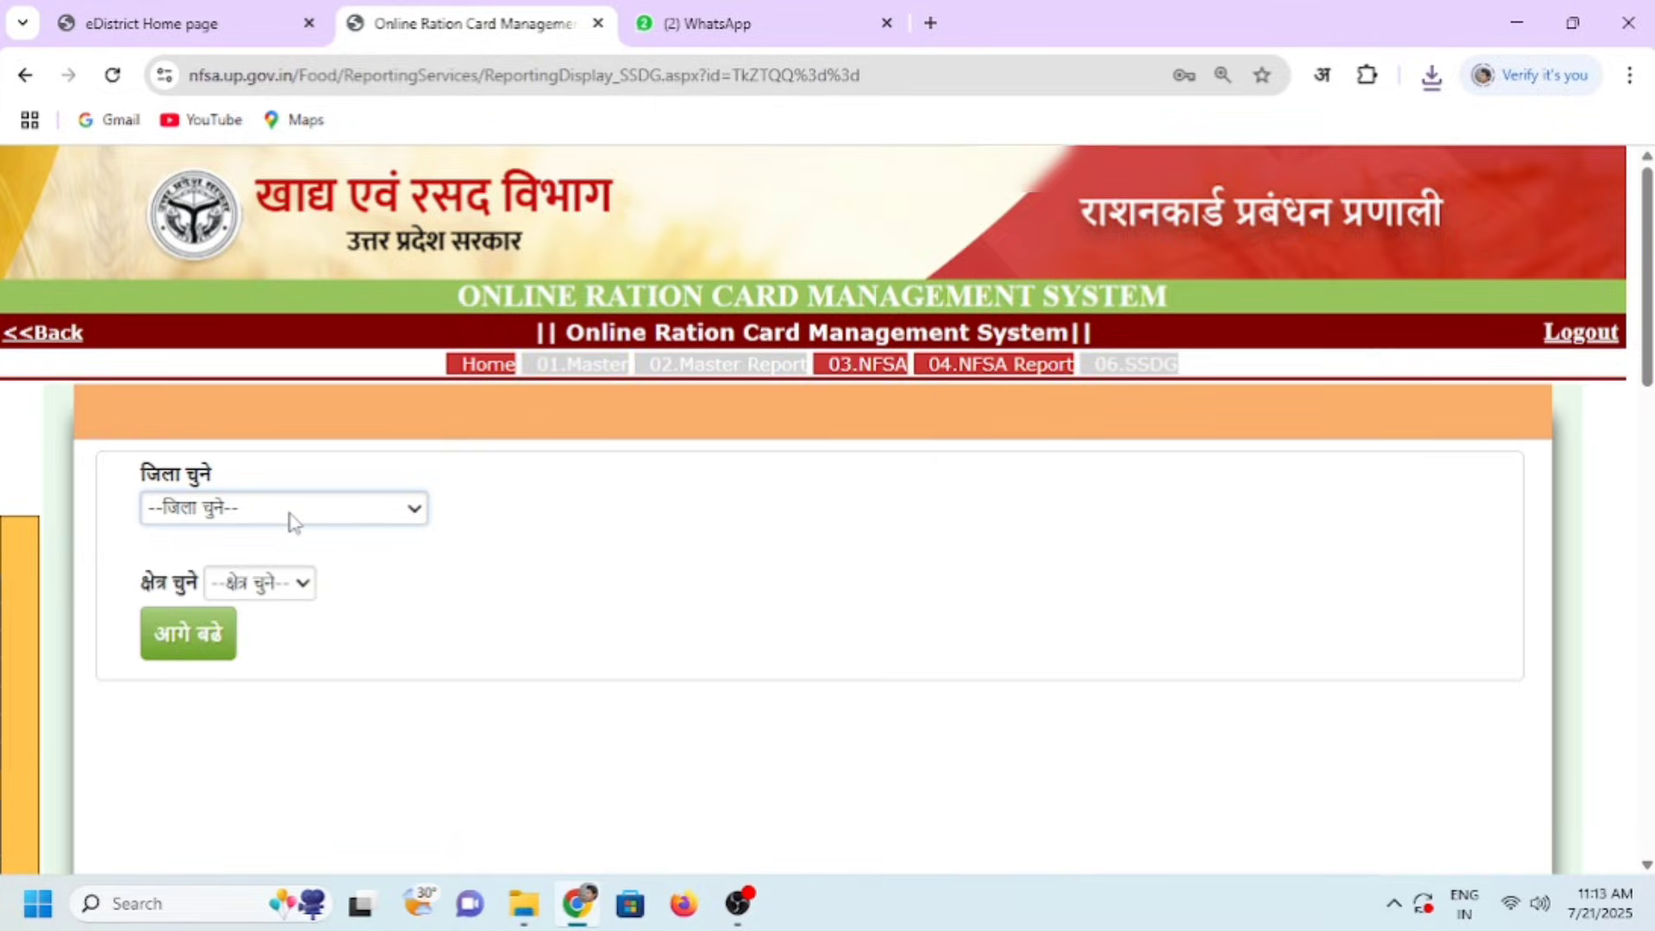
Select the applicant's district and the ग्रामीण area, and continue to the saved ration card application
{"action": "left_click", "coordinate": [291, 516]}
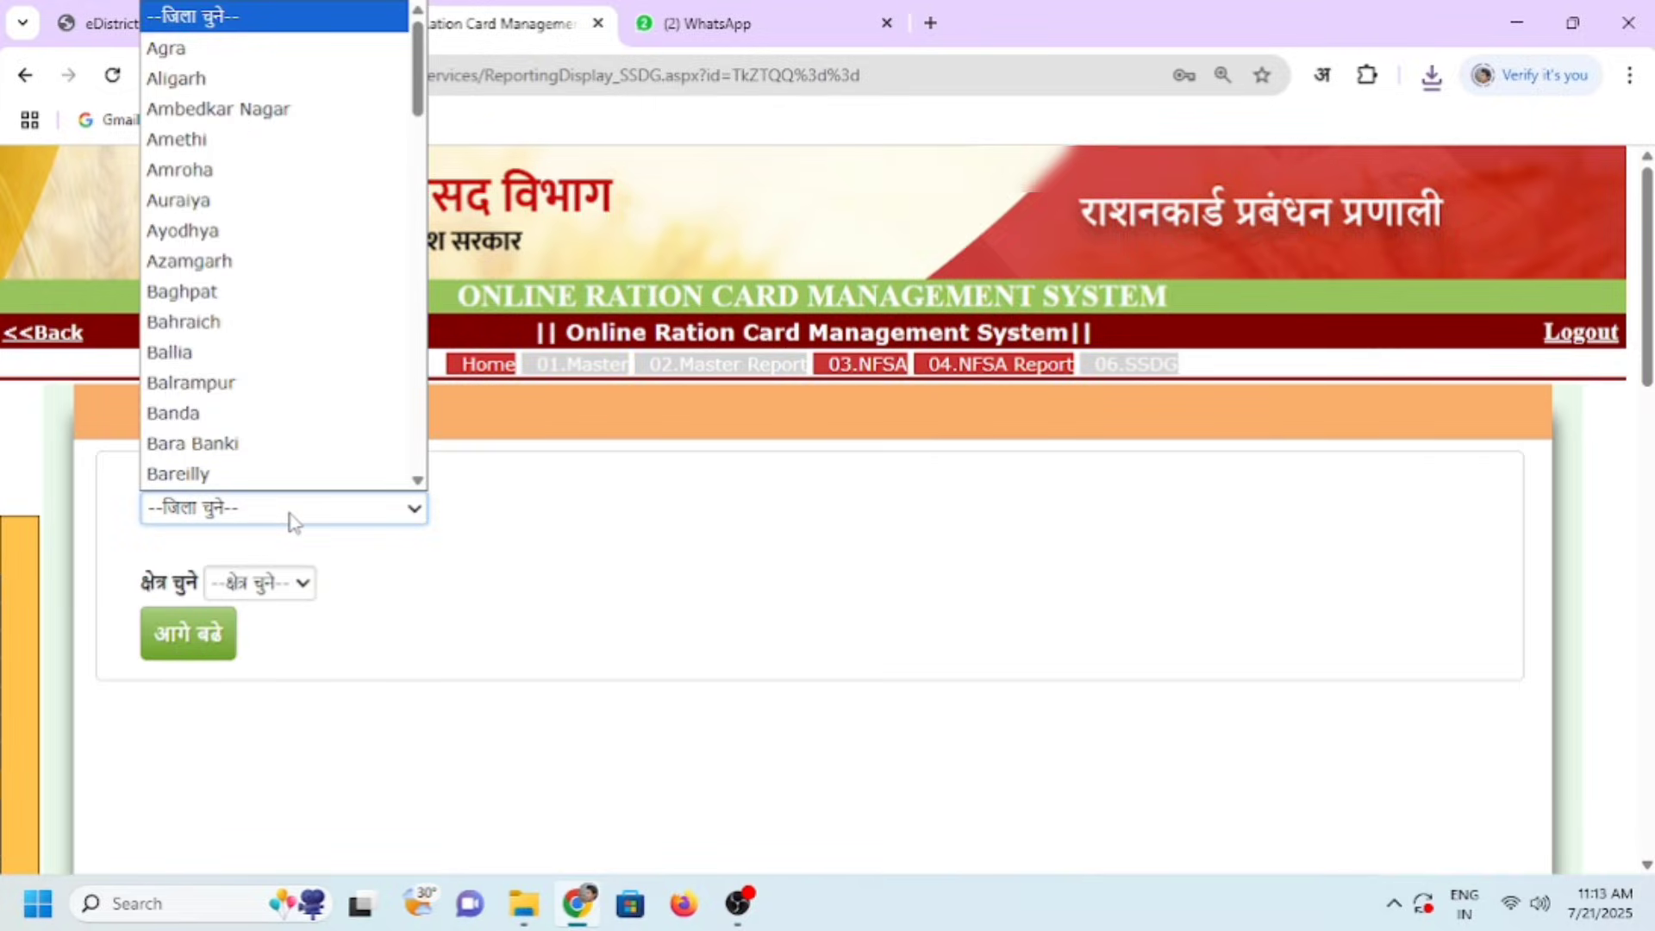
{"action": "key", "text": "f"}
{"action": "key", "text": "Return"}
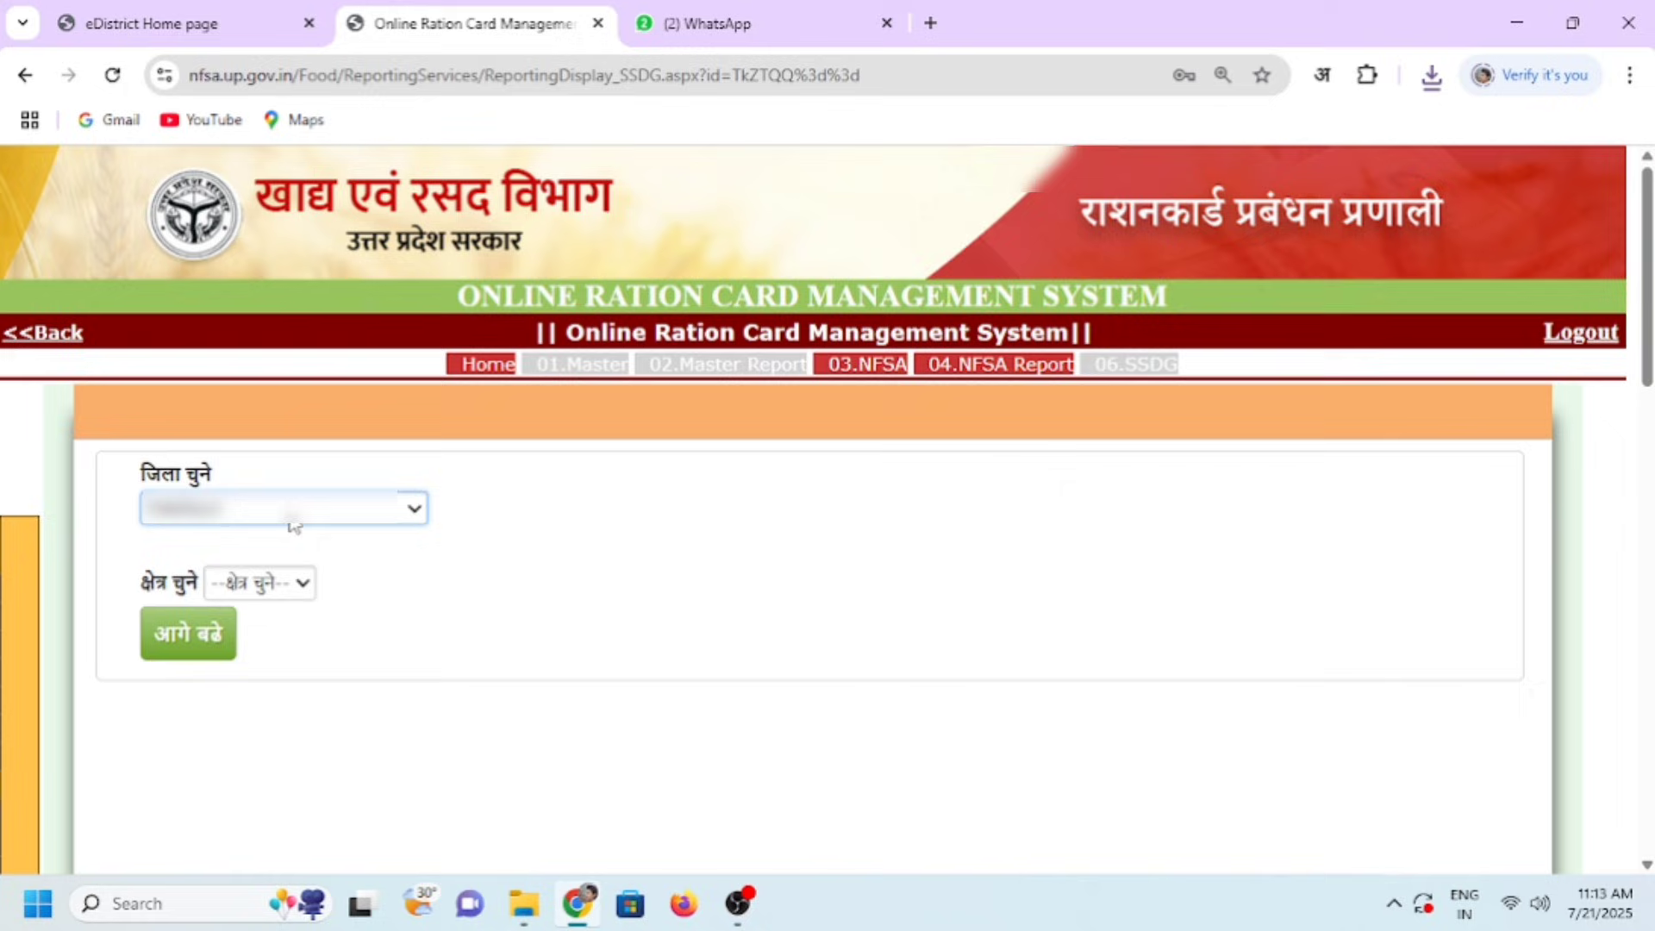
{"action": "left_click", "coordinate": [263, 583]}
{"action": "left_click", "coordinate": [263, 664]}
{"action": "left_click", "coordinate": [211, 648]}
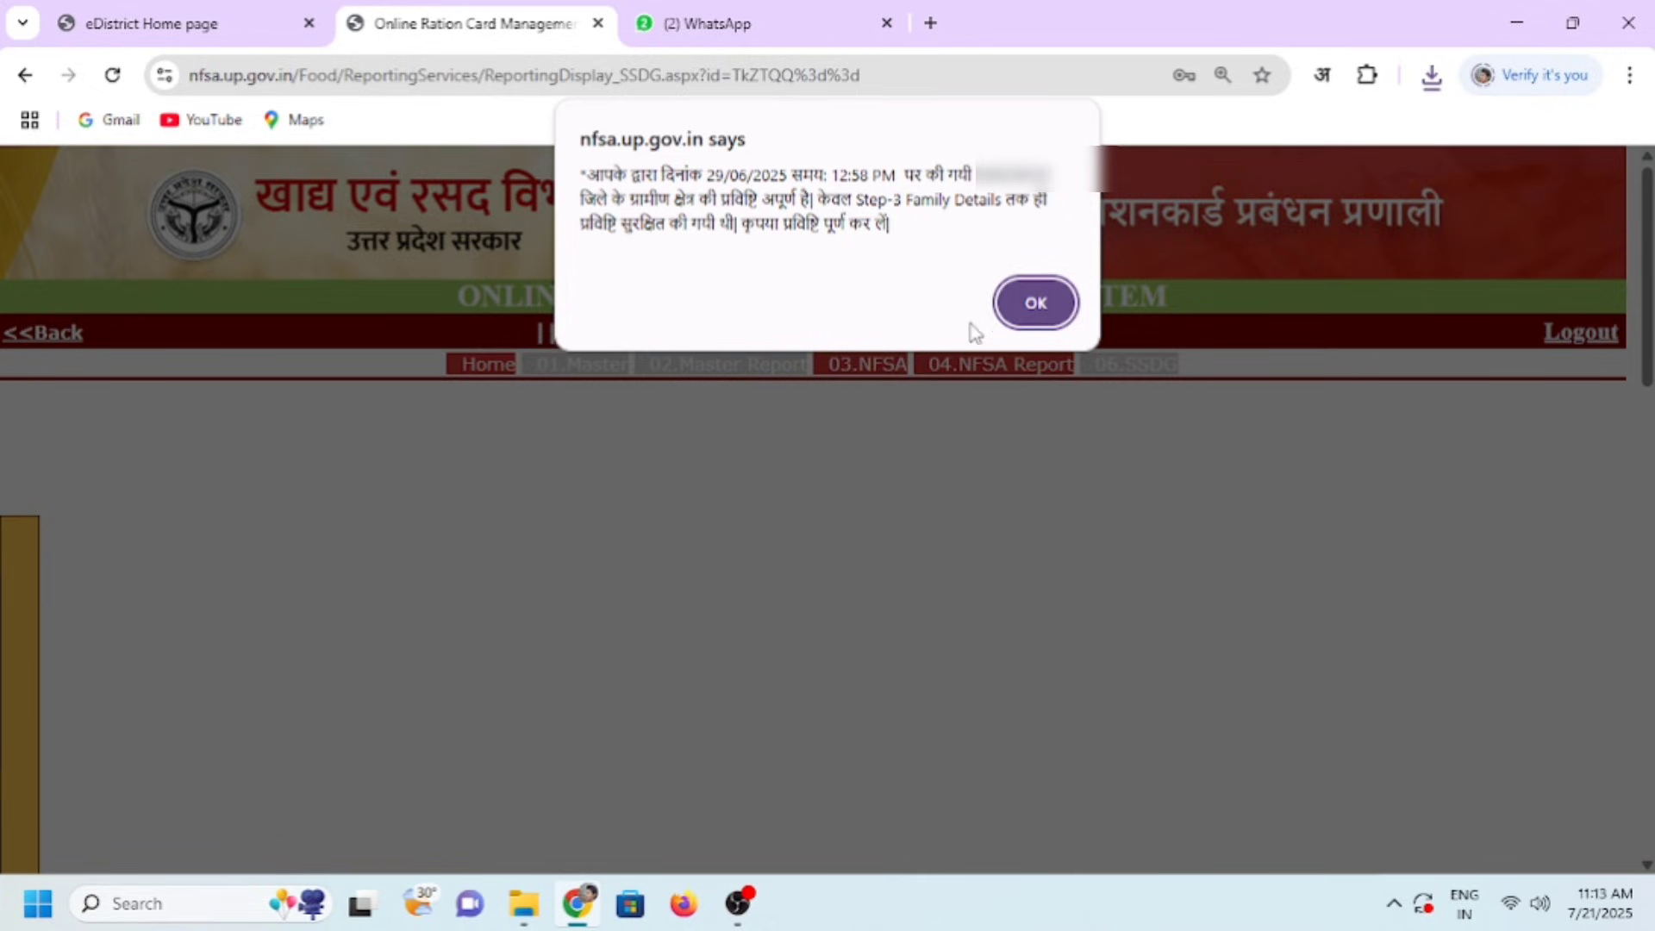
{"action": "left_click", "coordinate": [1035, 304]}
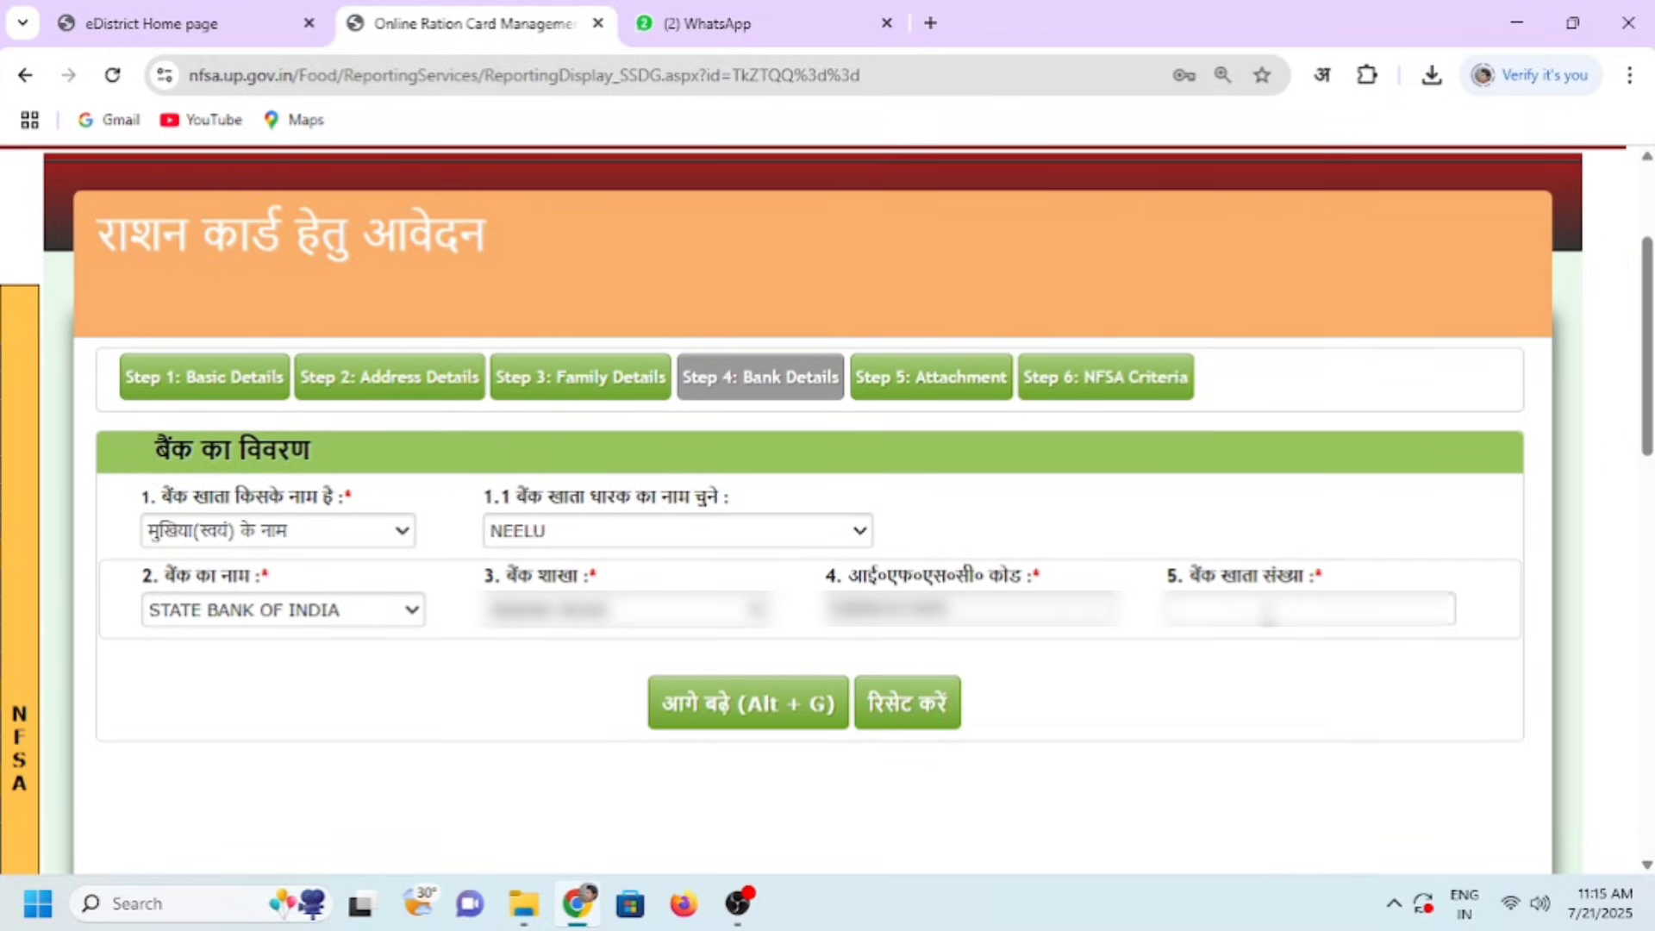
Enter the family head's bank account number and save the bank details
{"action": "left_click", "coordinate": [1268, 611]}
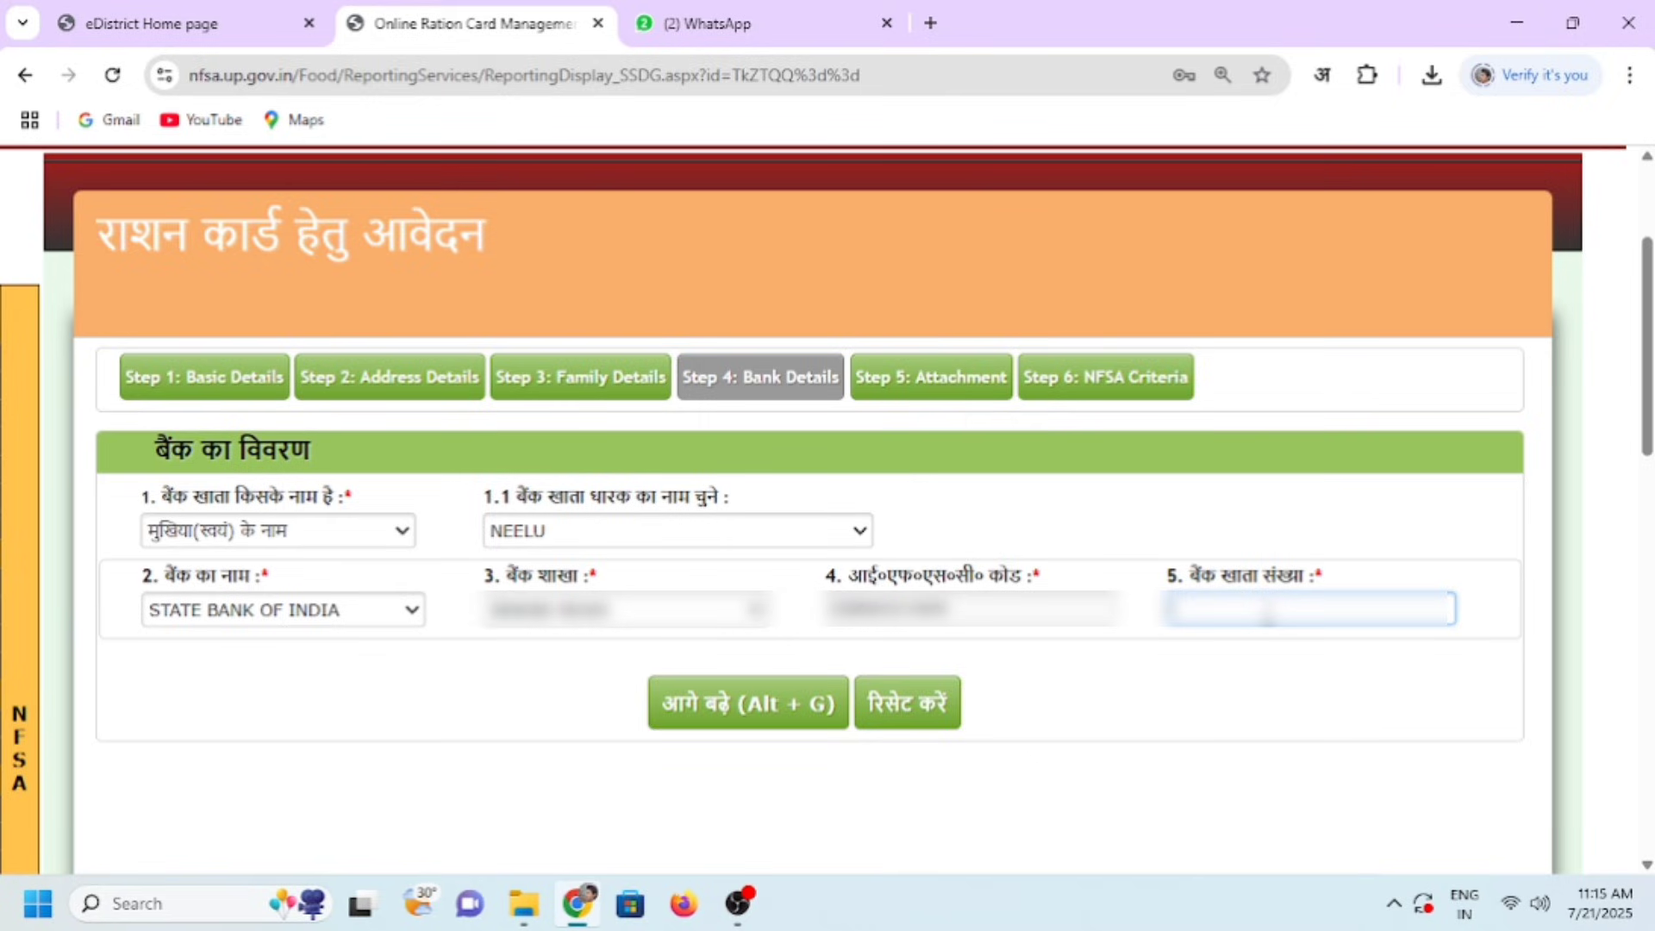
{"action": "type", "text": "***********"}
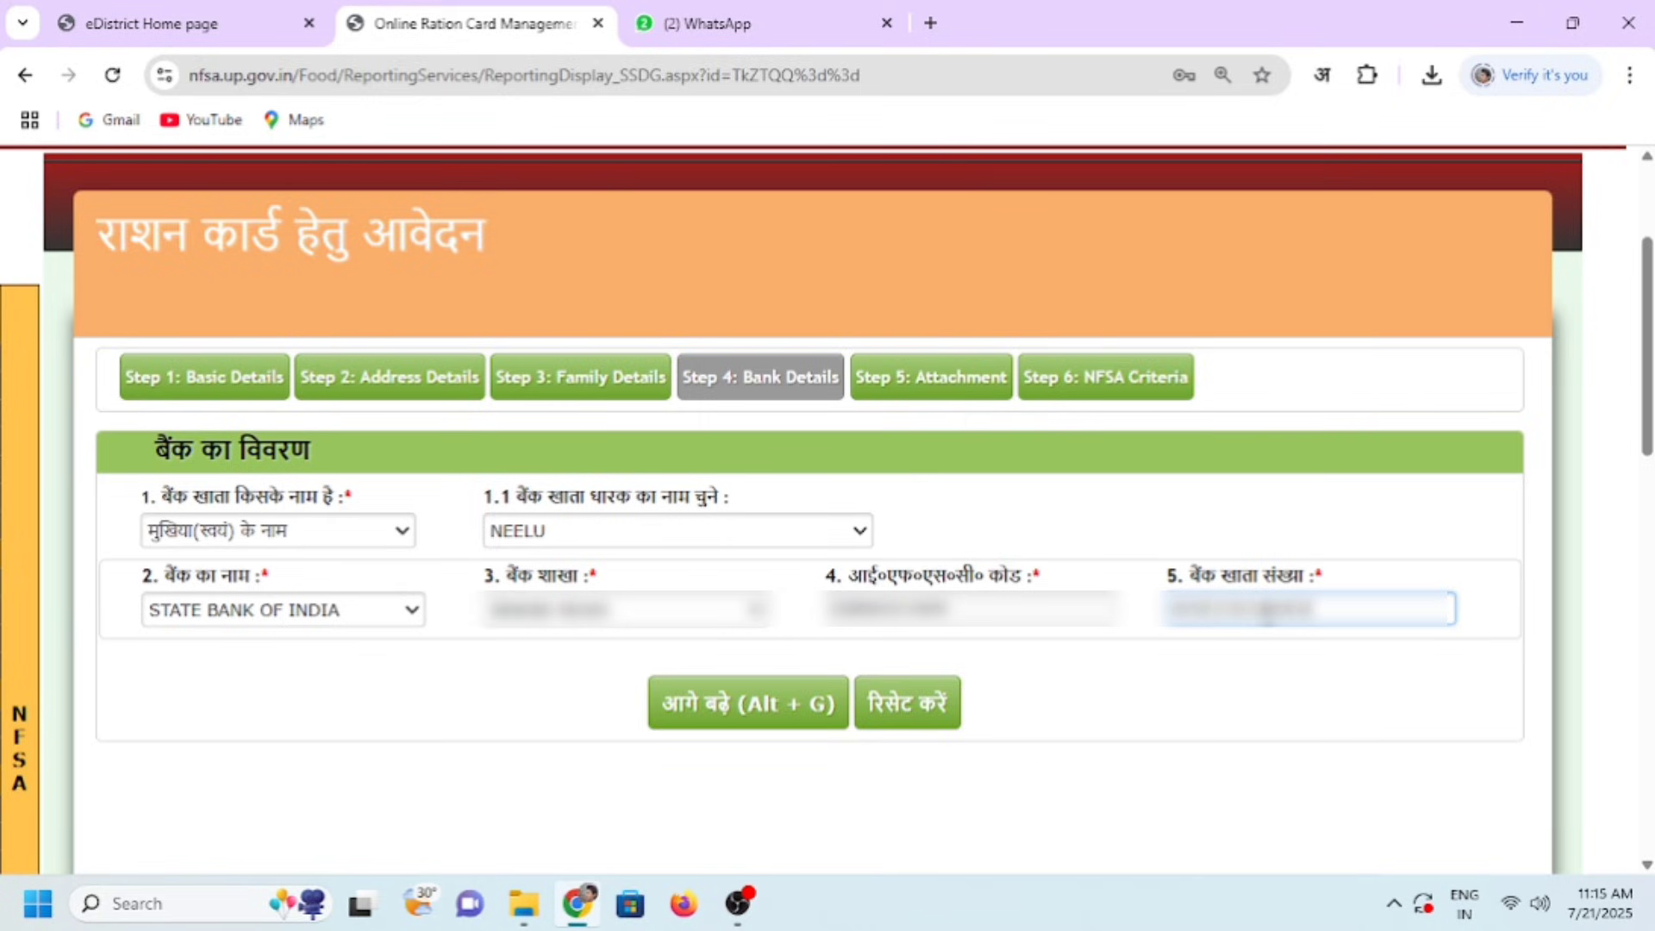
{"action": "type", "text": "******"}
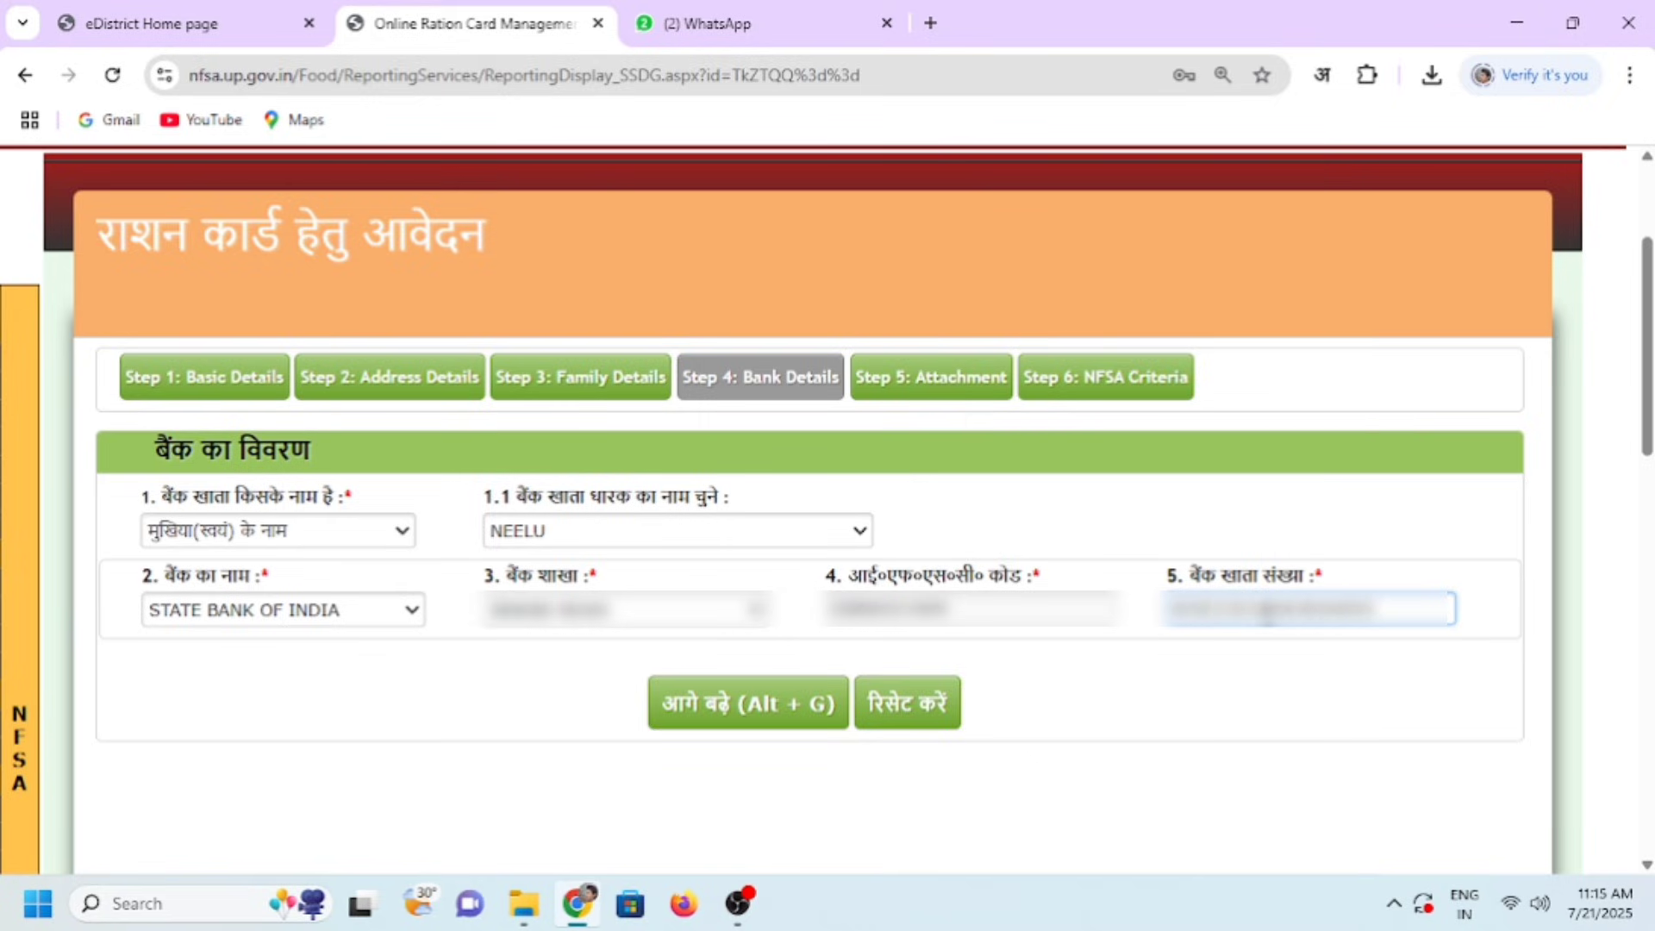
{"action": "key", "text": "BackSpace"}
{"action": "key", "text": "BackSpace"}
{"action": "key", "text": "BackSpace"}
{"action": "key", "text": "BackSpace"}
{"action": "key", "text": "BackSpace"}
{"action": "key", "text": "BackSpace"}
{"action": "key", "text": "BackSpace"}
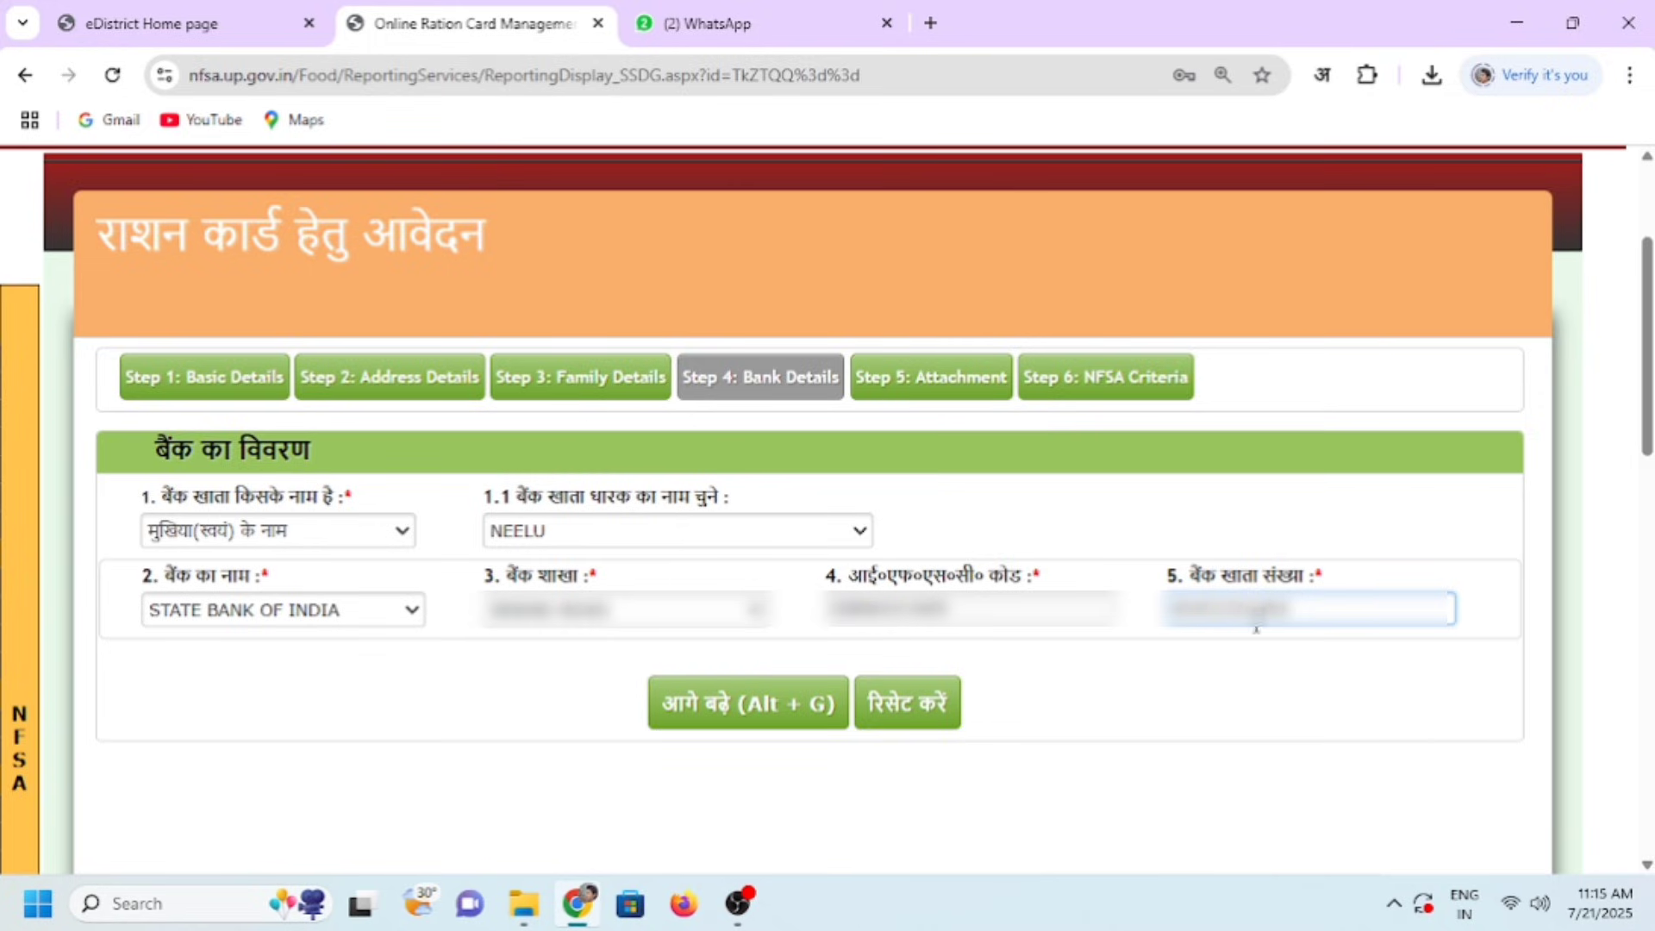
{"action": "left_click", "coordinate": [1279, 704]}
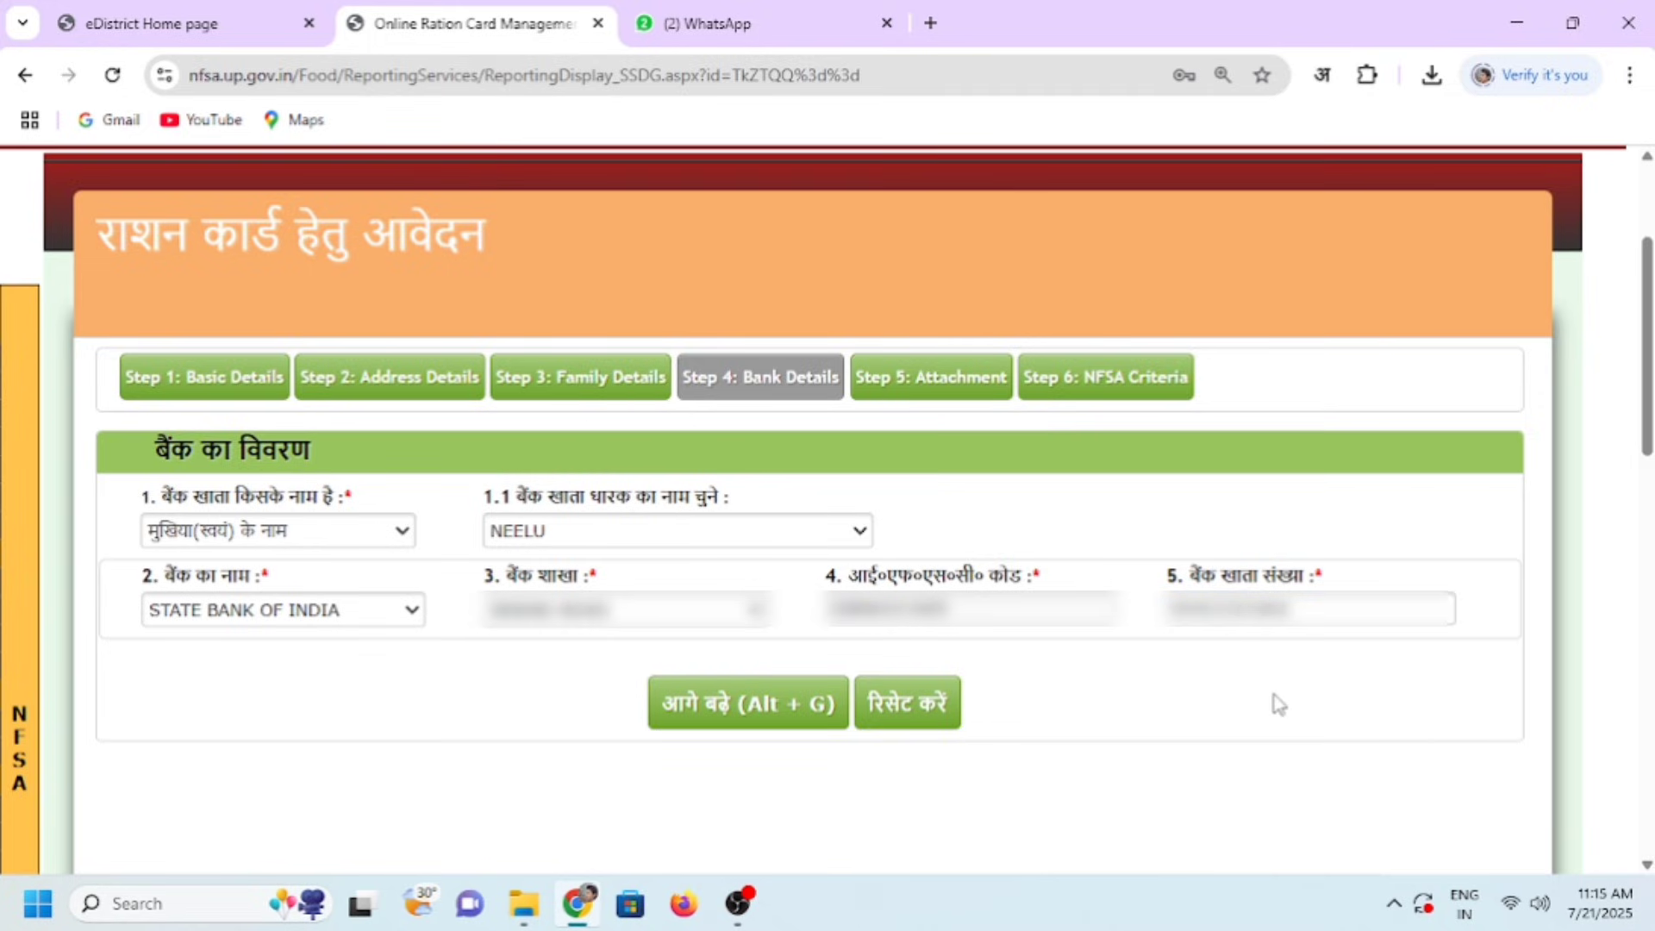
{"action": "left_click", "coordinate": [716, 712]}
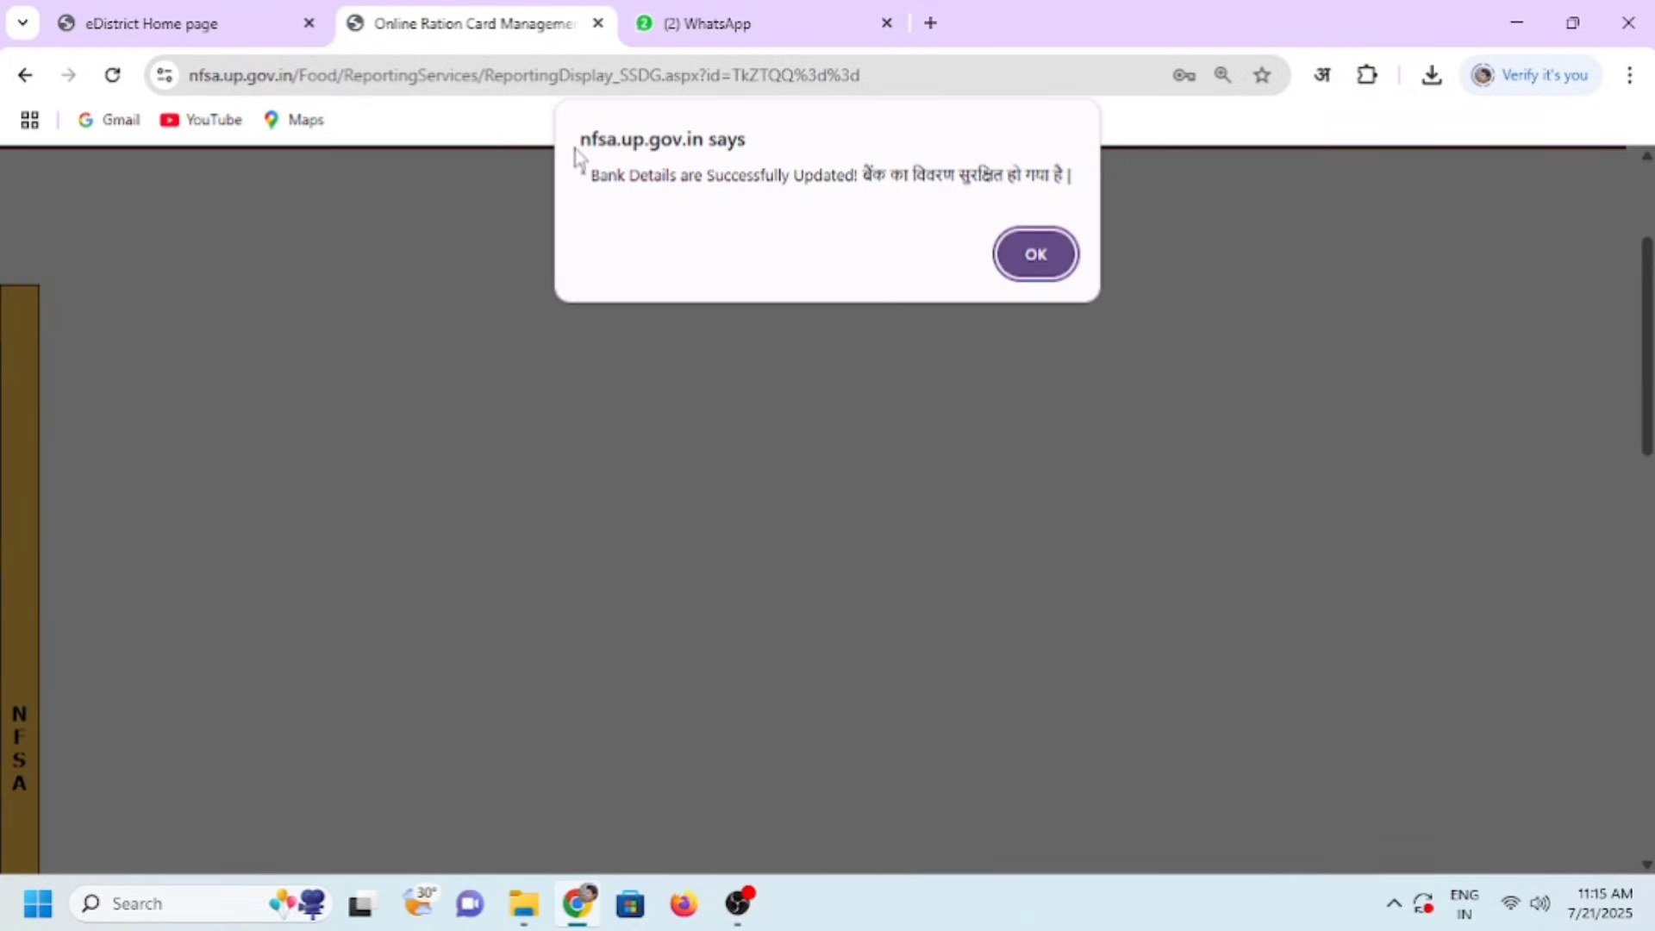
{"action": "left_click", "coordinate": [1047, 264]}
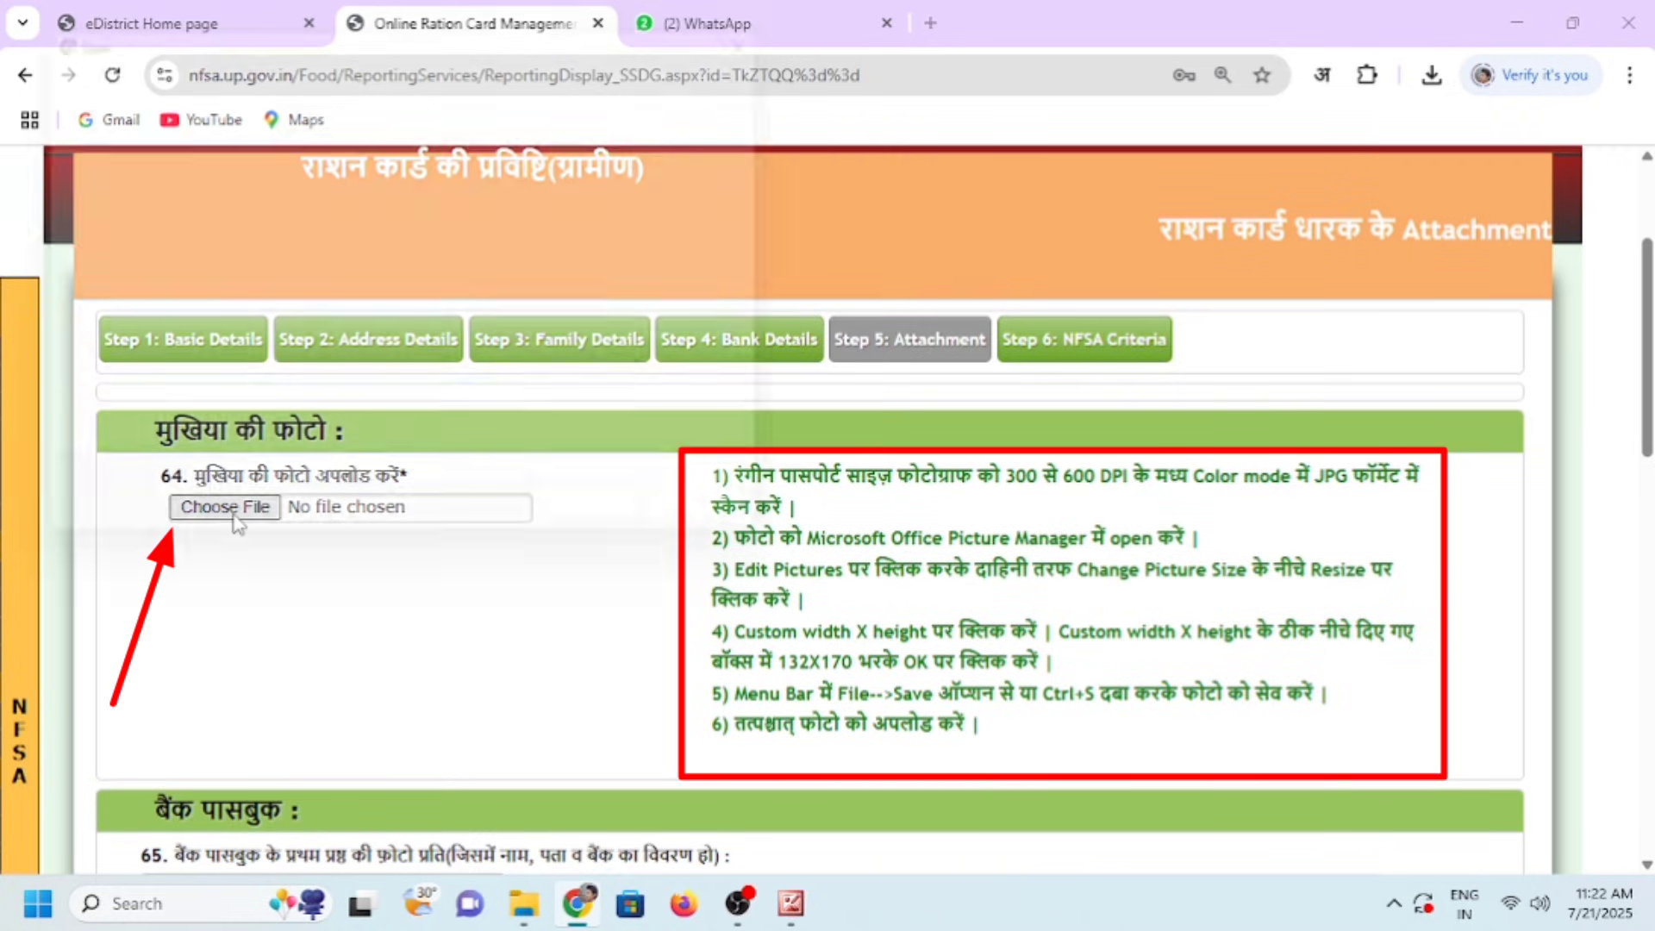
Attach the copied version of the applicant's portrait from the Desktop as the family head's photo
{"action": "left_click", "coordinate": [224, 508]}
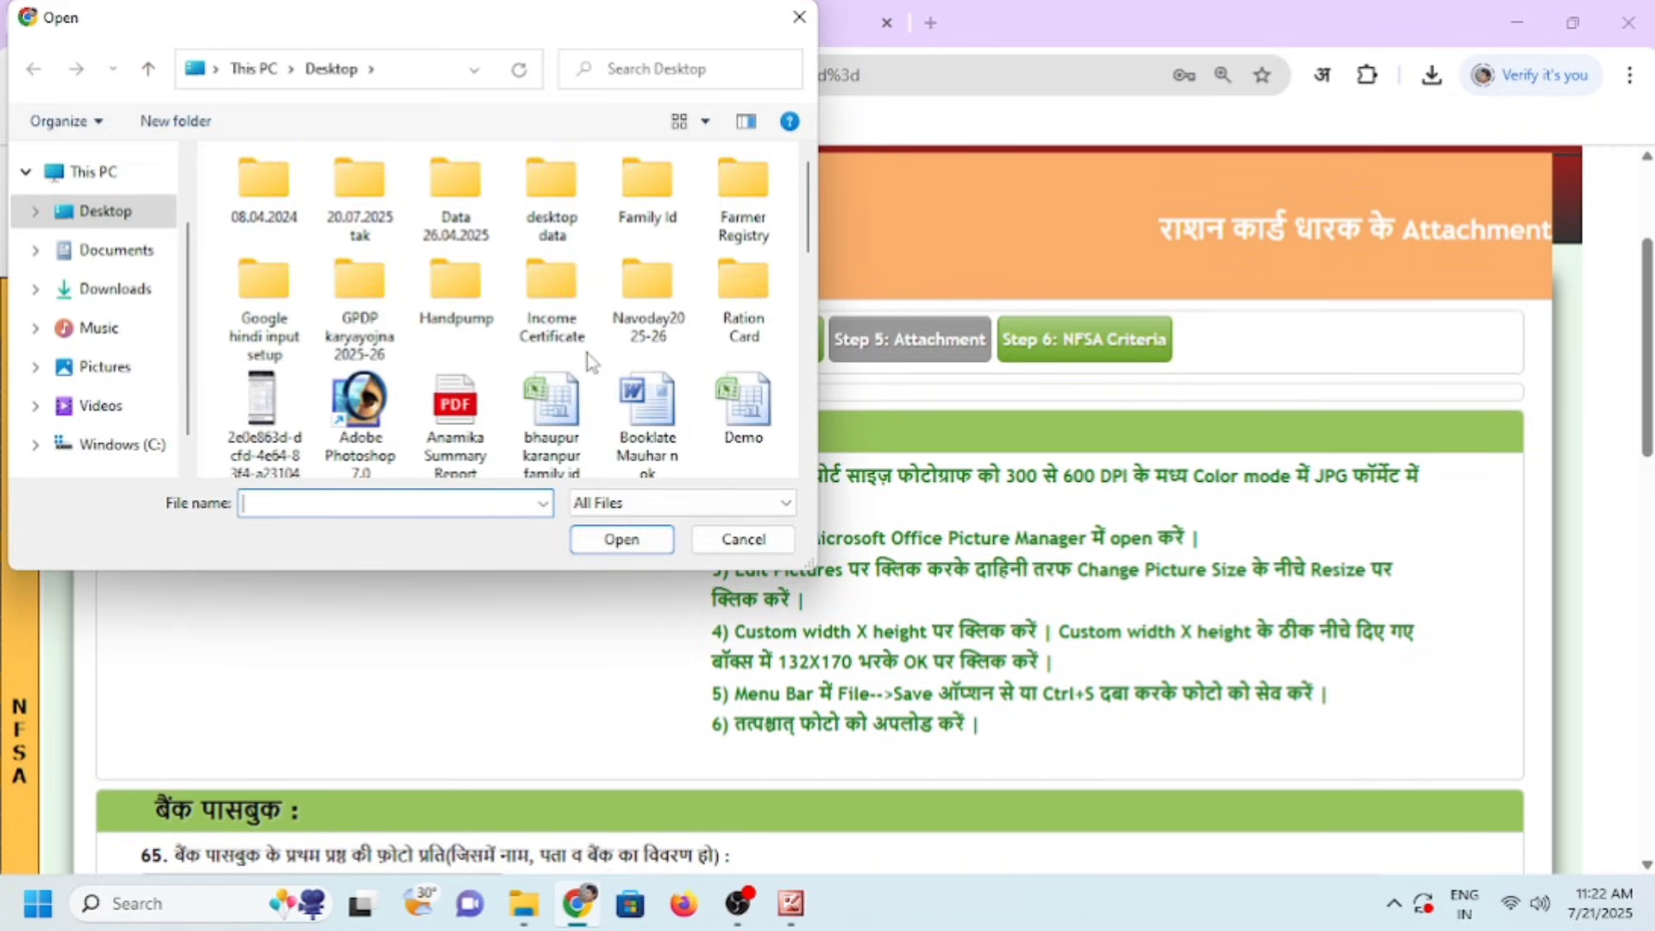
{"action": "scroll", "coordinate": [587, 353], "scroll_direction": "down", "scroll_amount": 10}
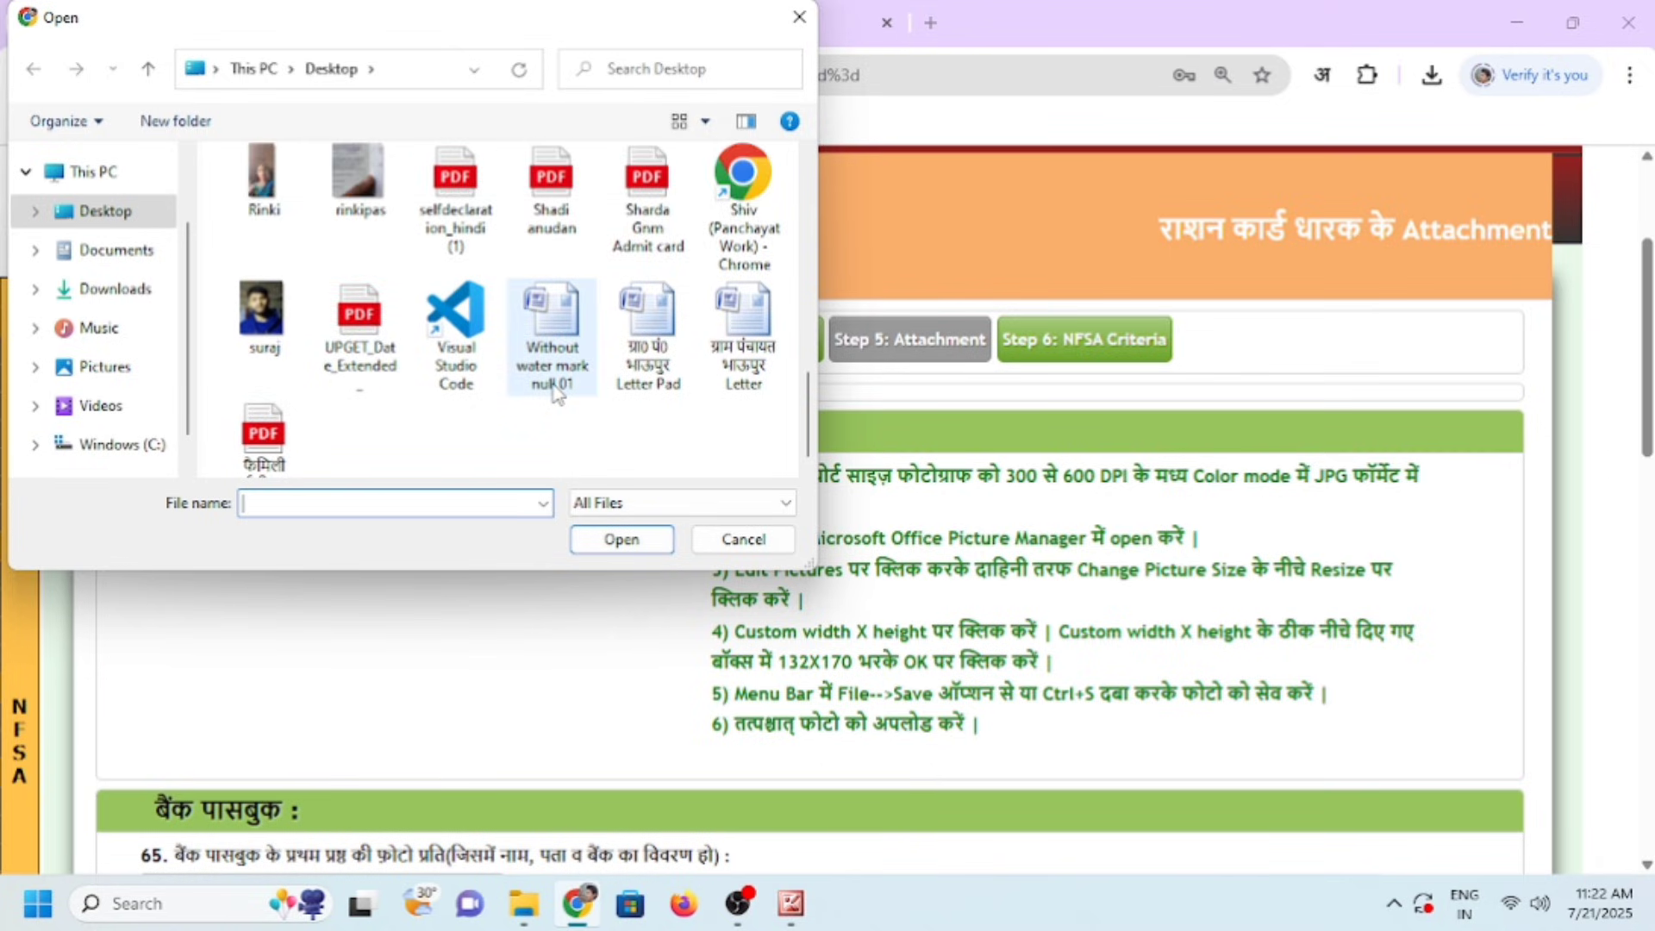
{"action": "scroll", "coordinate": [553, 392], "scroll_direction": "up", "scroll_amount": 2}
{"action": "left_click", "coordinate": [744, 185]}
{"action": "left_click", "coordinate": [618, 543]}
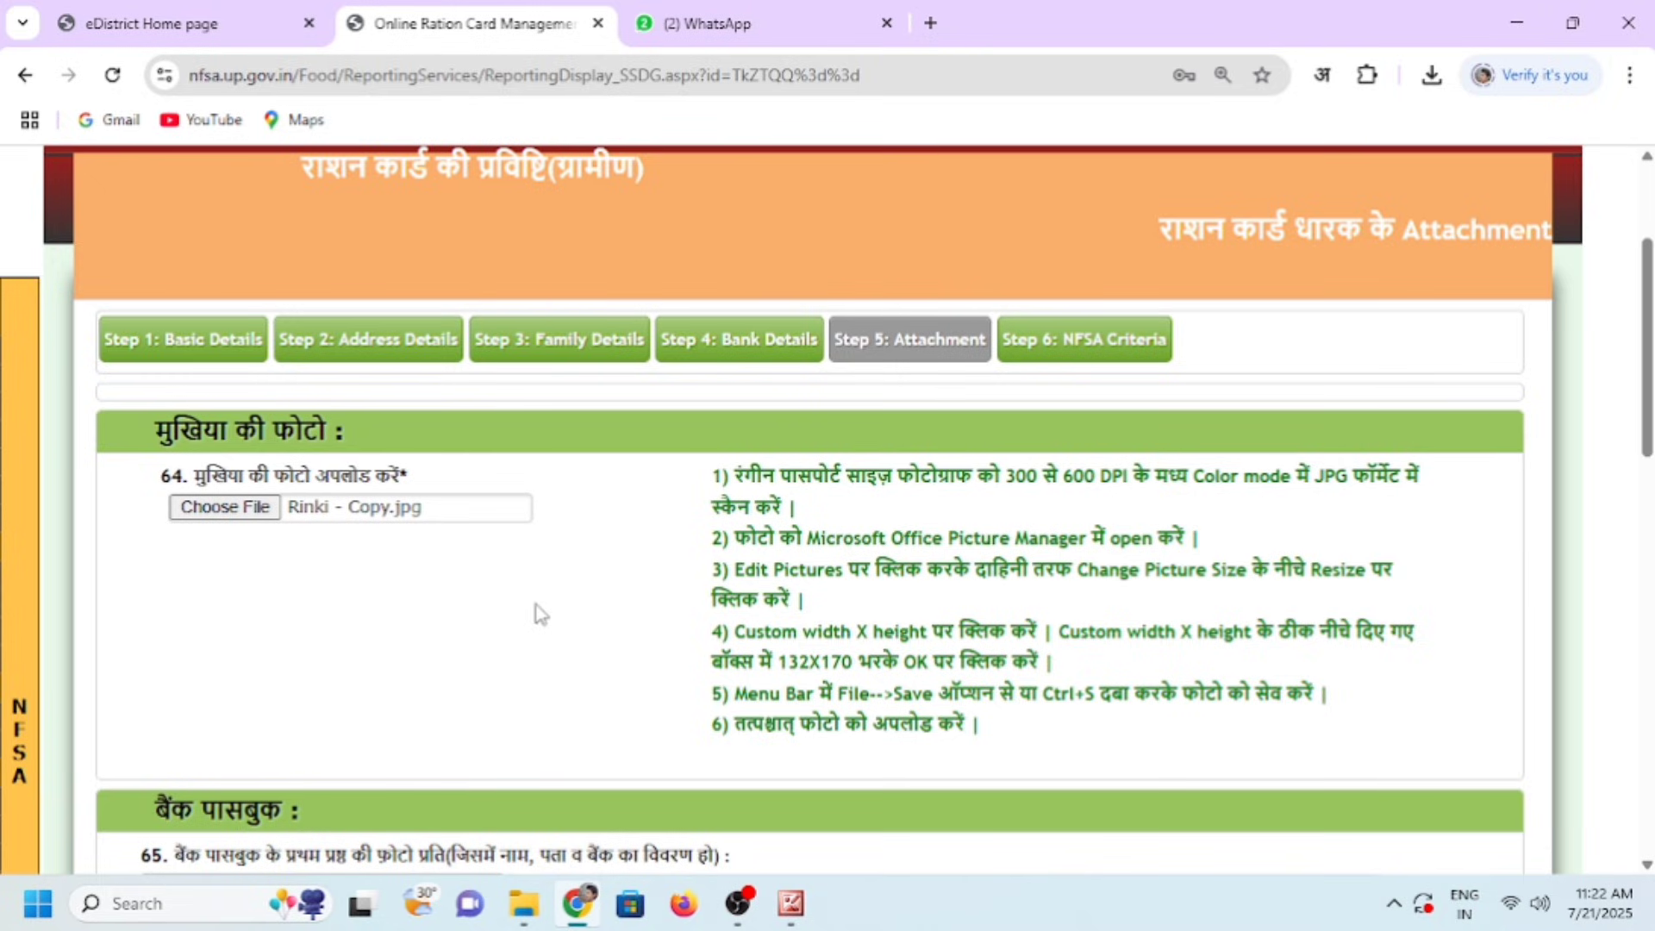
Attach the passbook JPG from the Desktop as the bank passbook's first-page copy
{"action": "scroll", "coordinate": [541, 614], "scroll_direction": "down", "scroll_amount": 5}
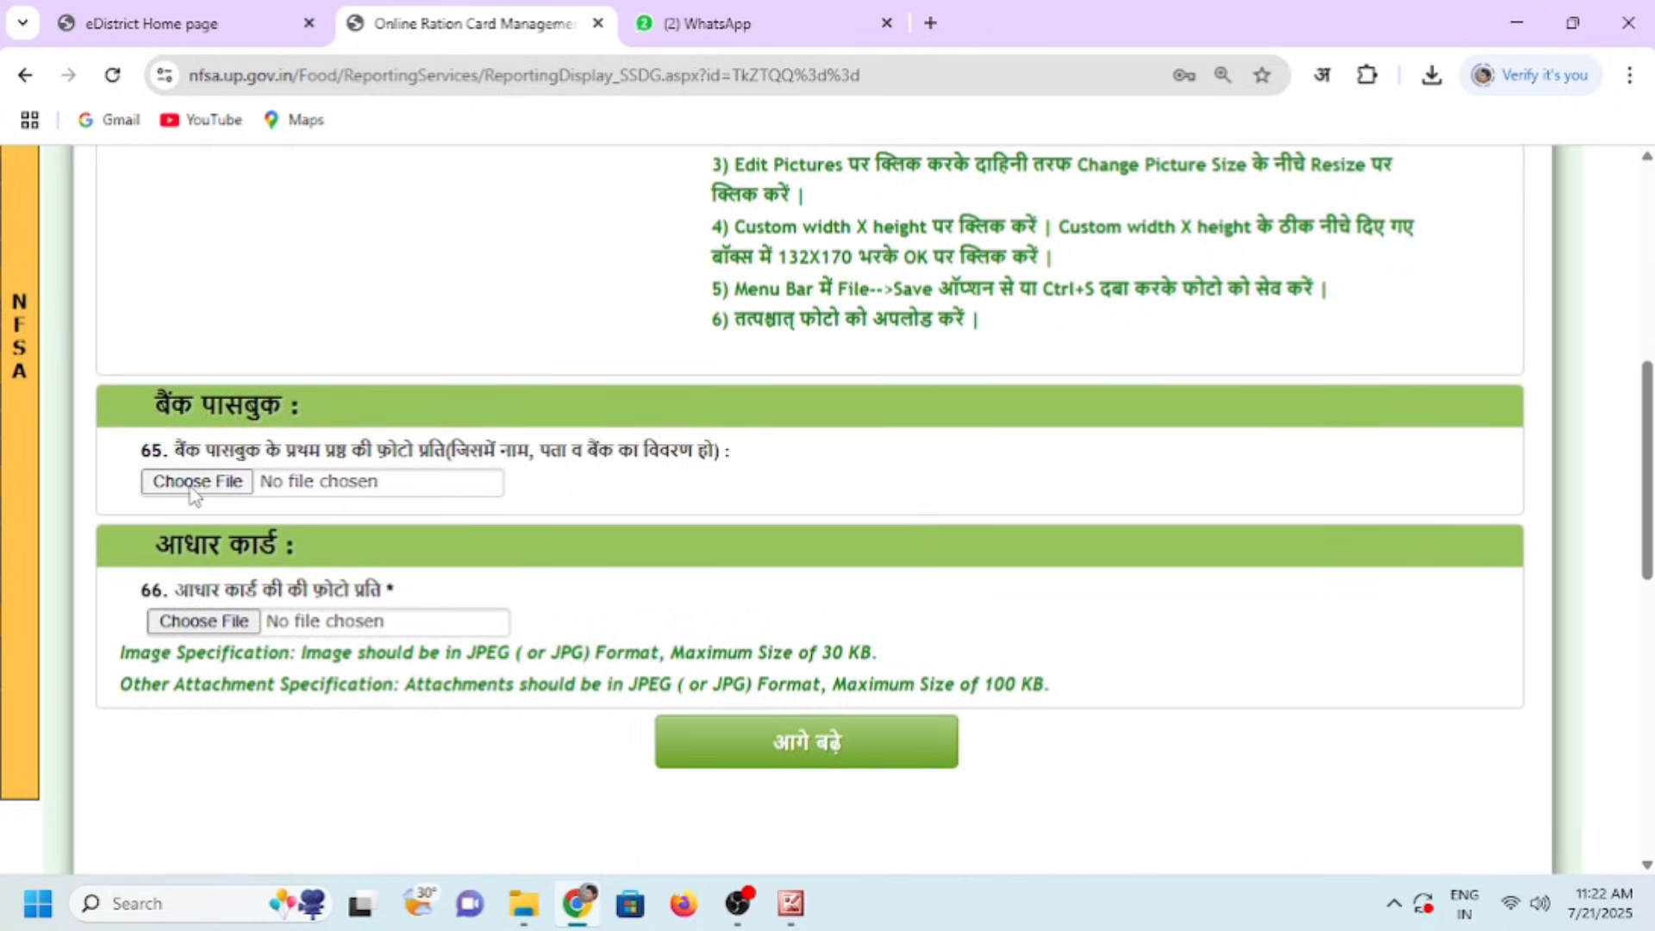
{"action": "left_click", "coordinate": [195, 482]}
{"action": "scroll", "coordinate": [685, 323], "scroll_direction": "down", "scroll_amount": 3}
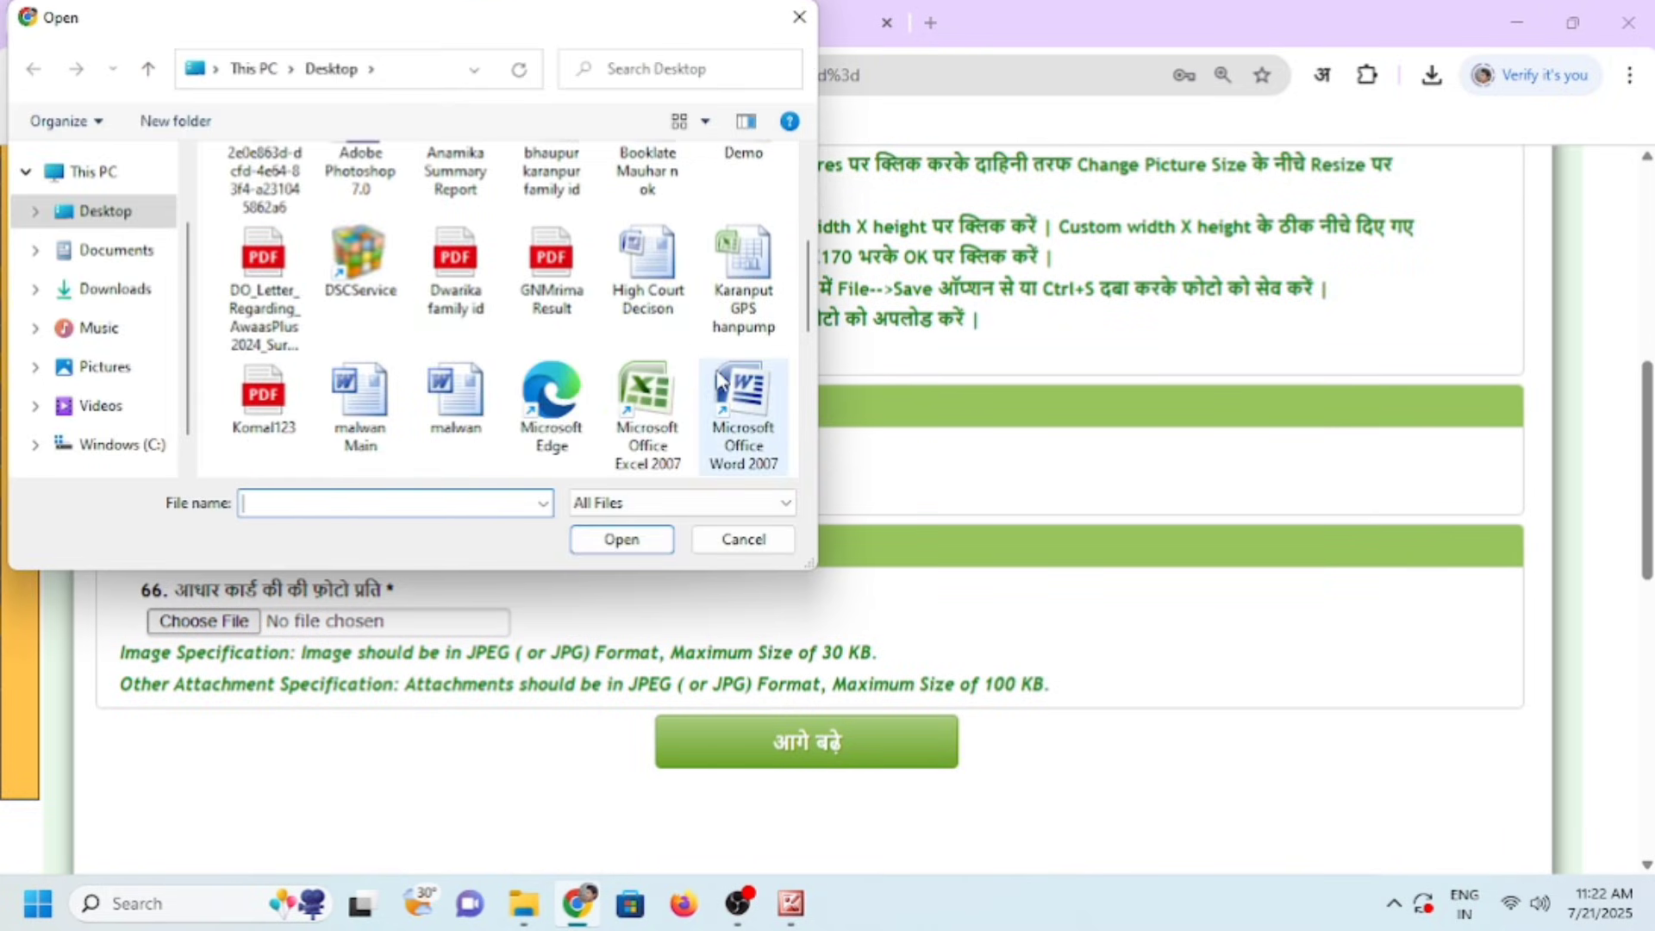
{"action": "scroll", "coordinate": [718, 380], "scroll_direction": "down", "scroll_amount": 3}
{"action": "left_click", "coordinate": [360, 379]}
{"action": "left_click", "coordinate": [638, 542]}
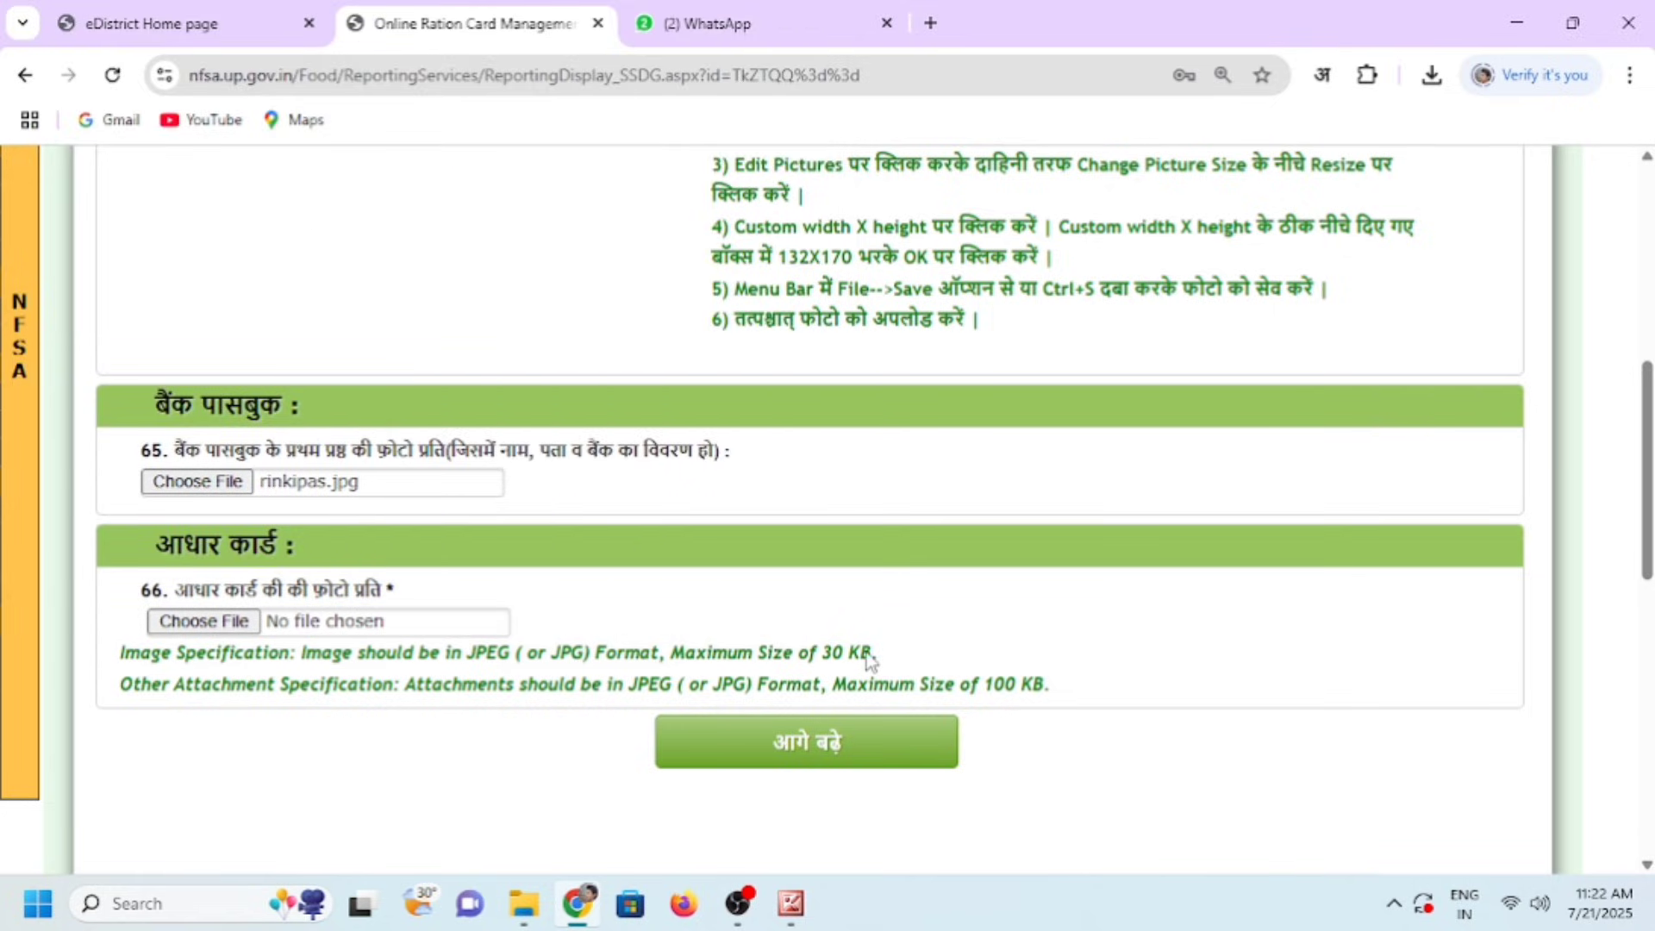
Attach the same passbook JPG from the Desktop as the Aadhaar card copy
{"action": "left_click", "coordinate": [233, 624]}
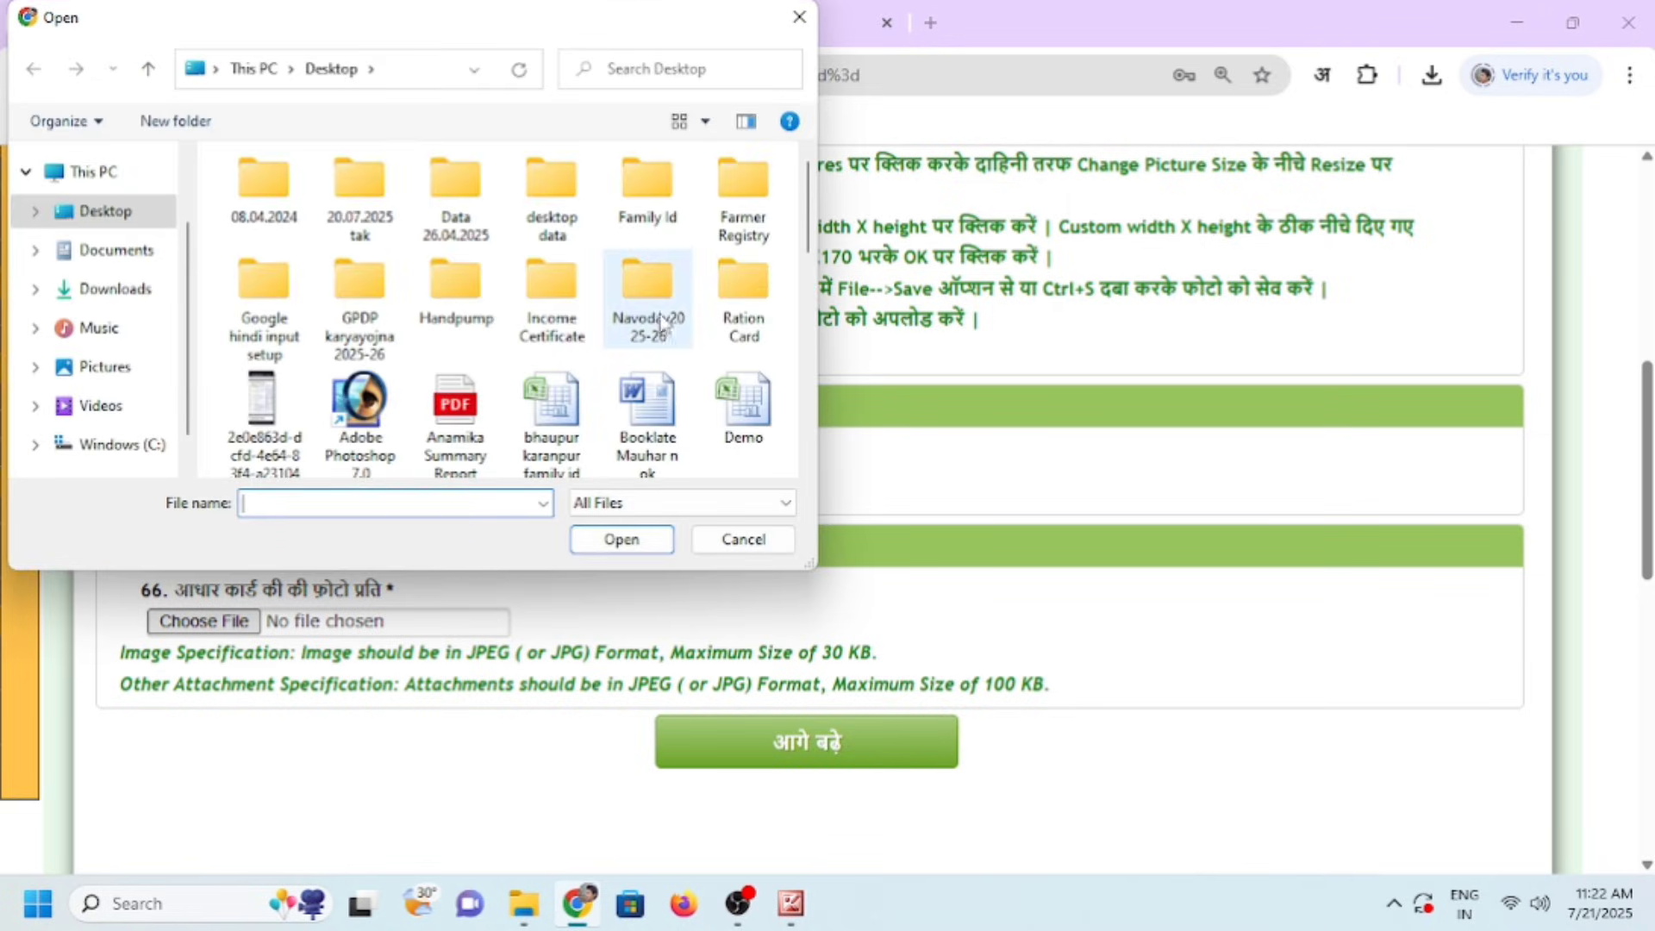
{"action": "scroll", "coordinate": [662, 324], "scroll_direction": "down", "scroll_amount": 5}
{"action": "left_click", "coordinate": [361, 380]}
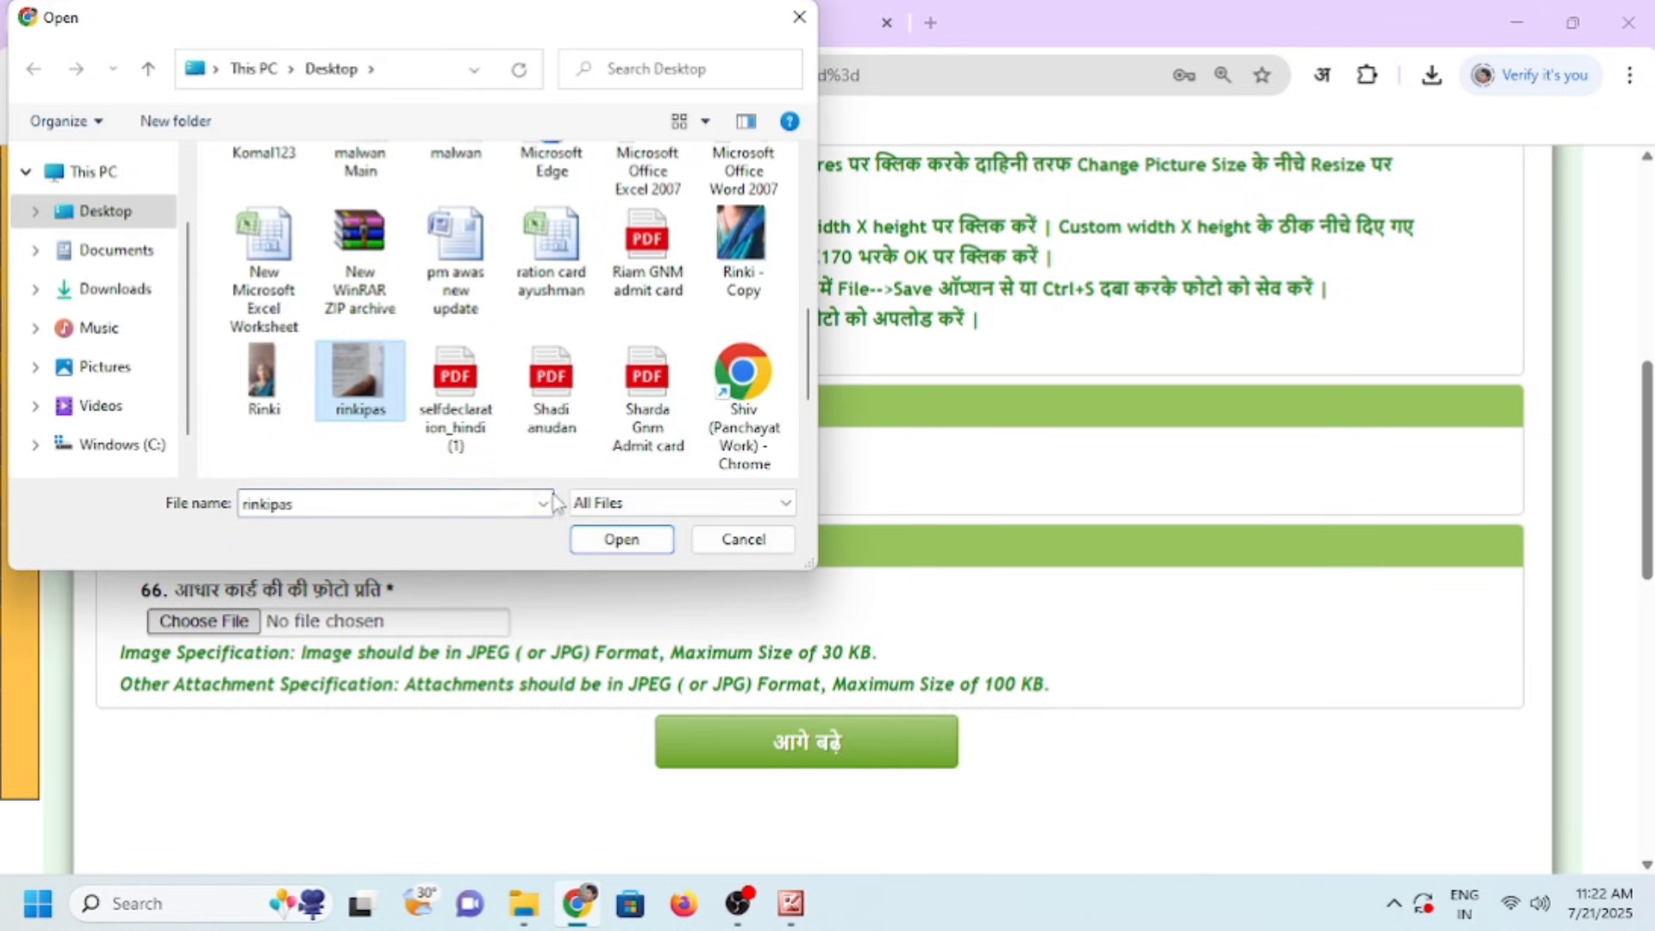
{"action": "left_click", "coordinate": [576, 541]}
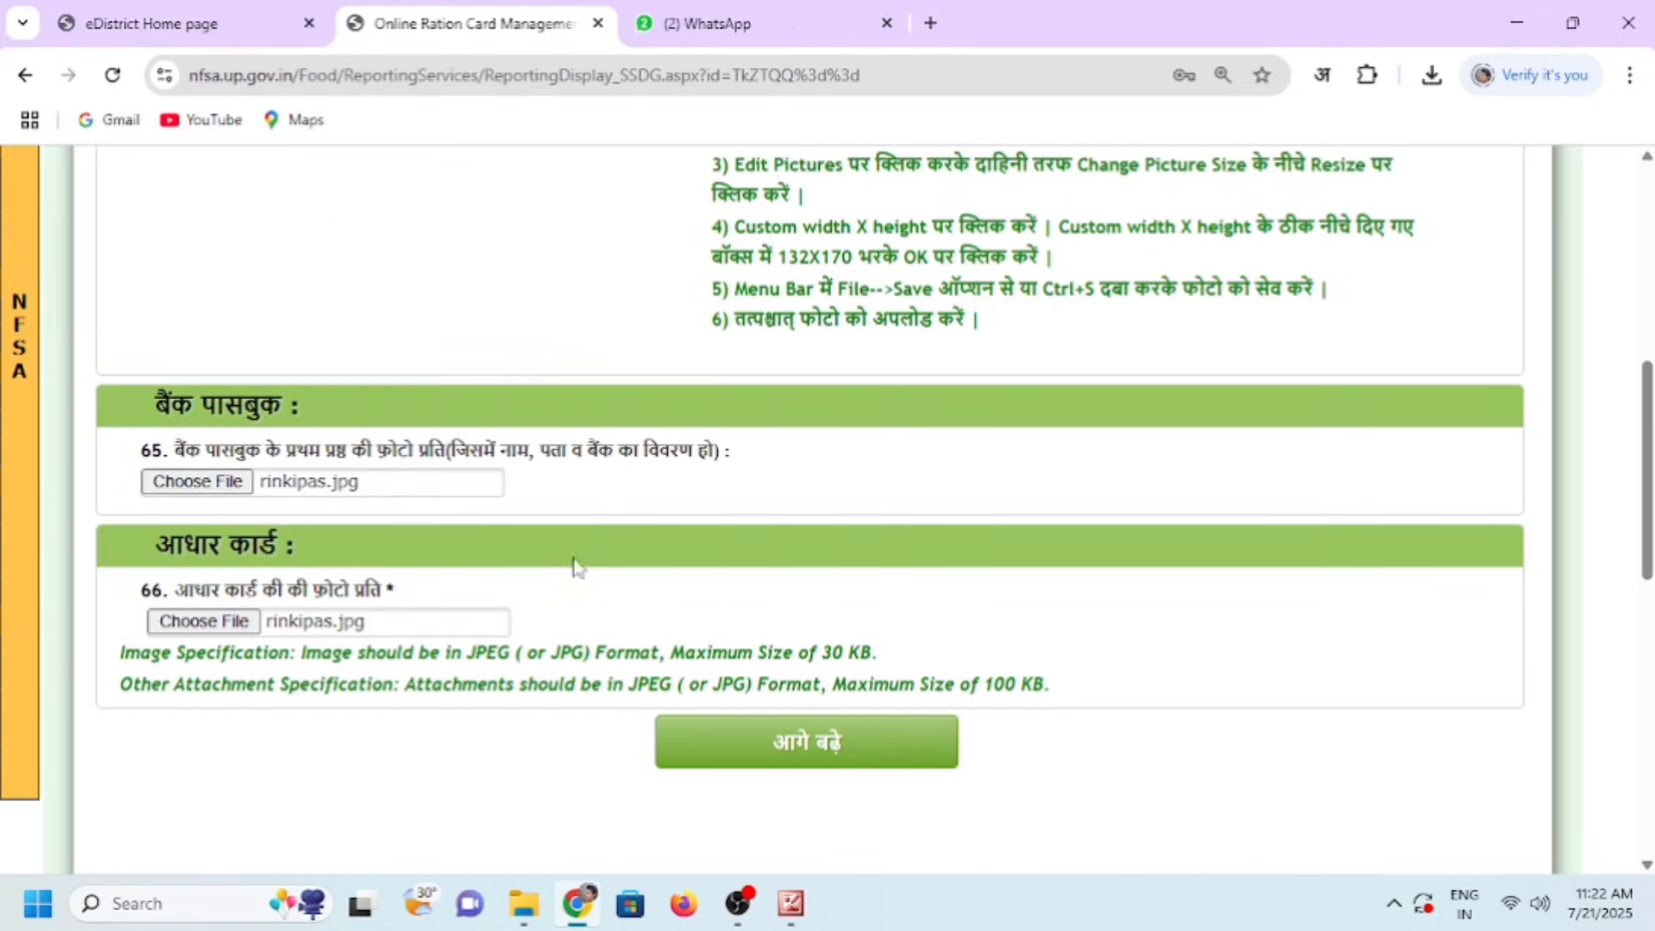
Submit the attachments and continue to the NFSA criteria
{"action": "left_click", "coordinate": [826, 761]}
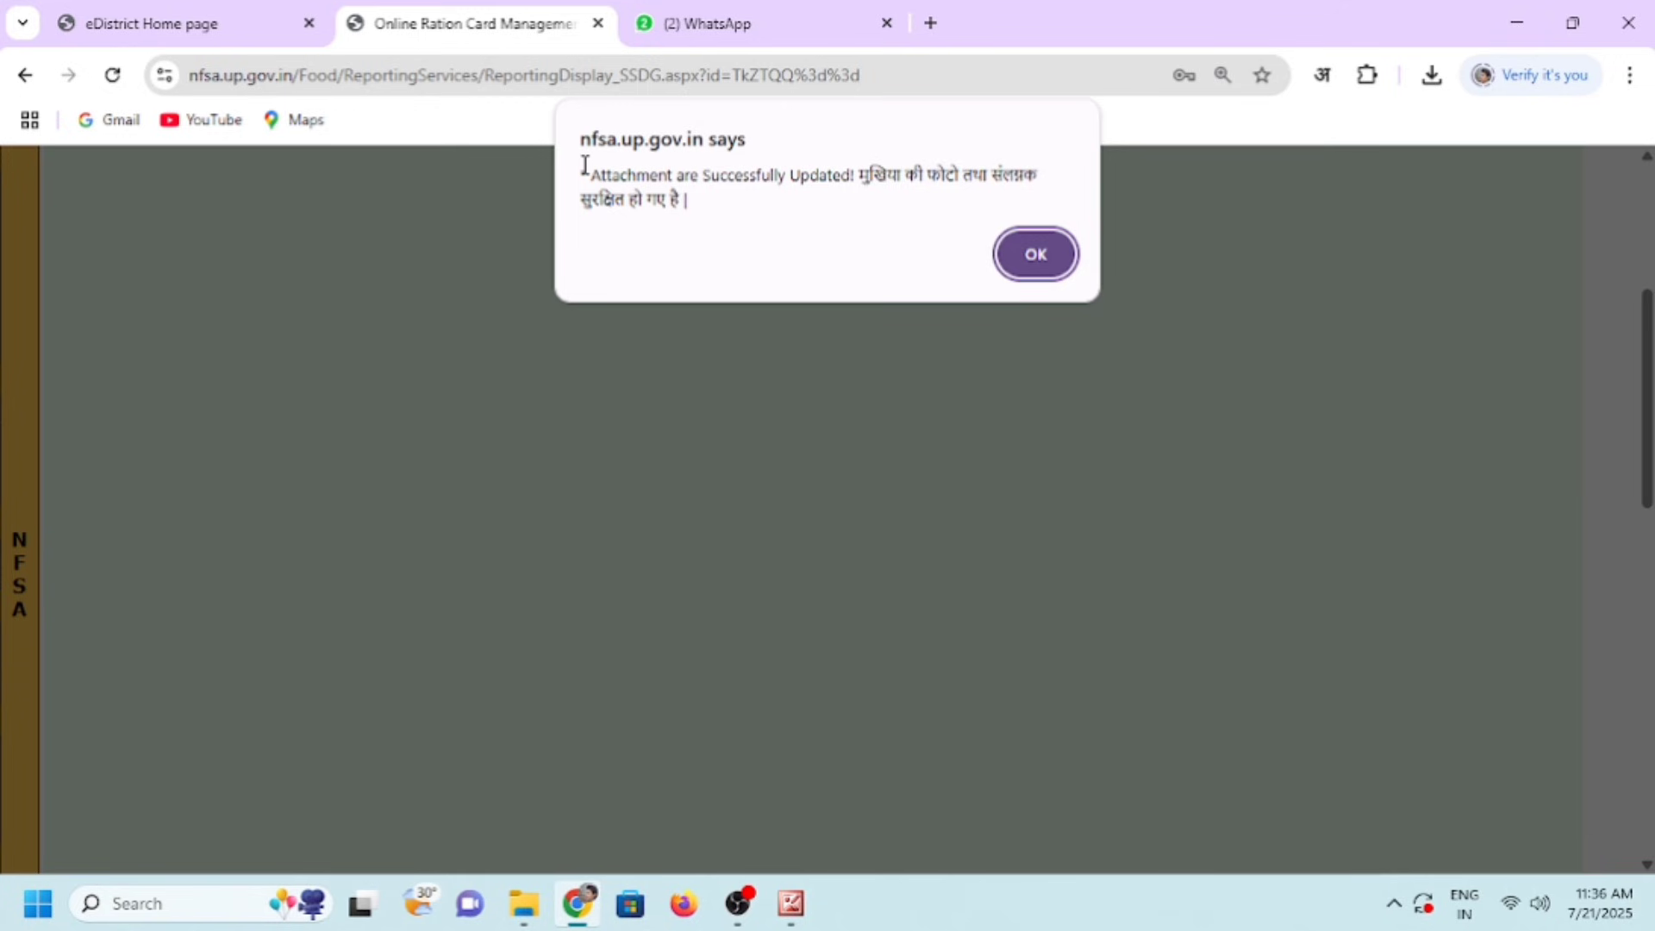
{"action": "left_click_drag", "start_coordinate": [580, 172], "coordinate": [824, 202]}
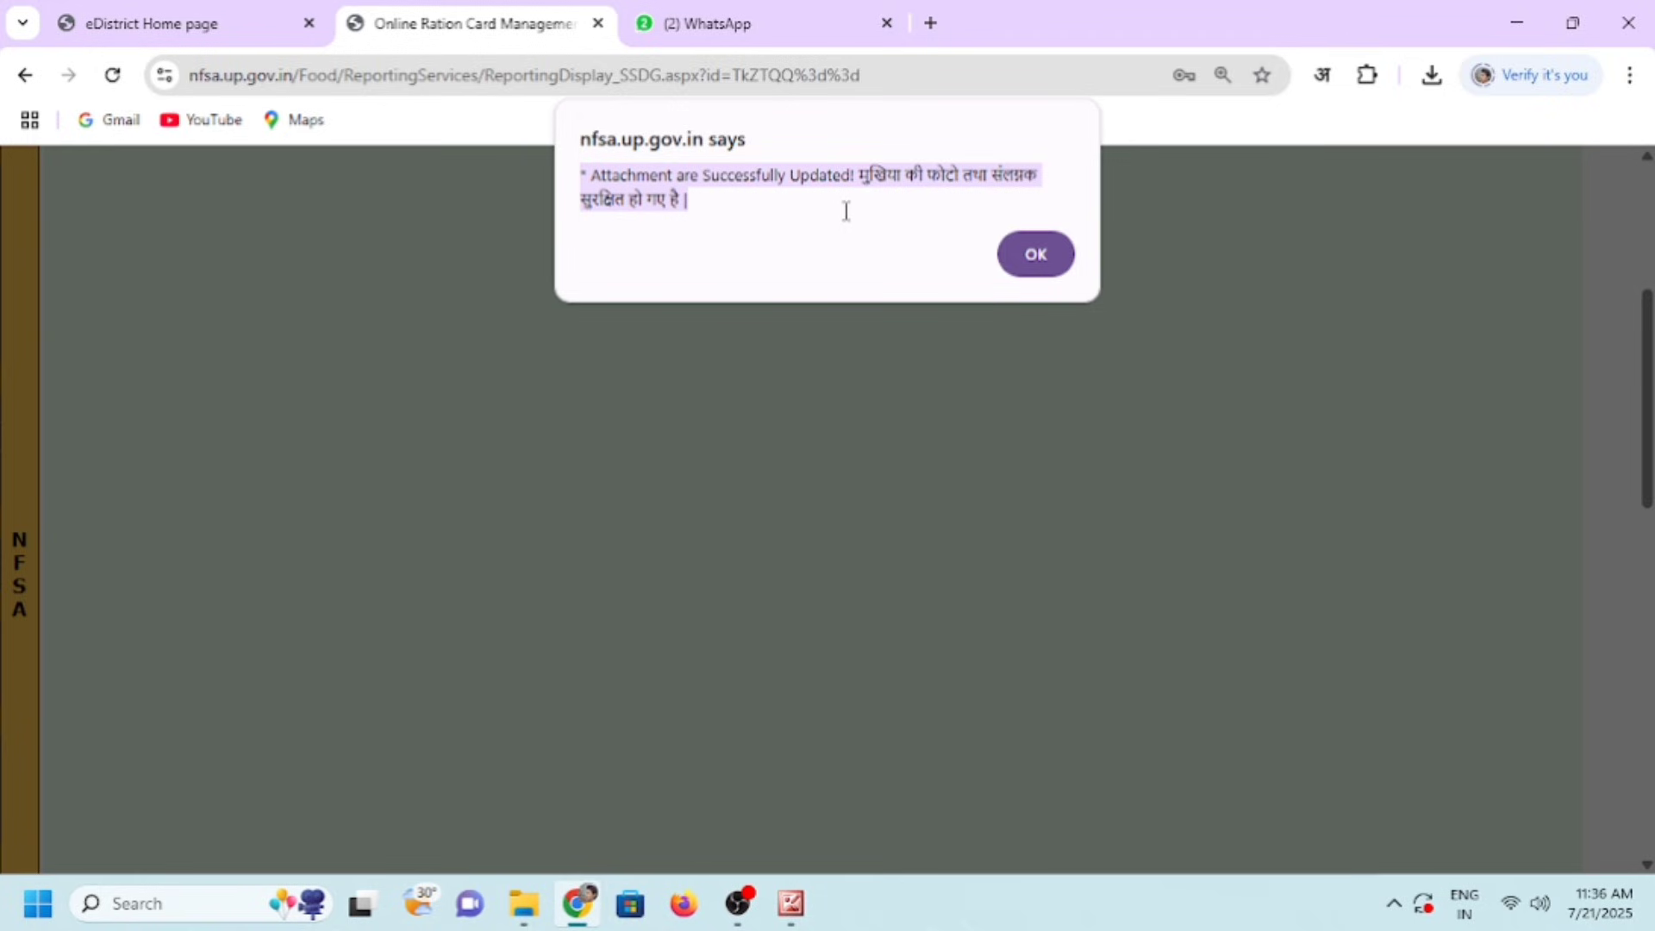
{"action": "left_click", "coordinate": [872, 216]}
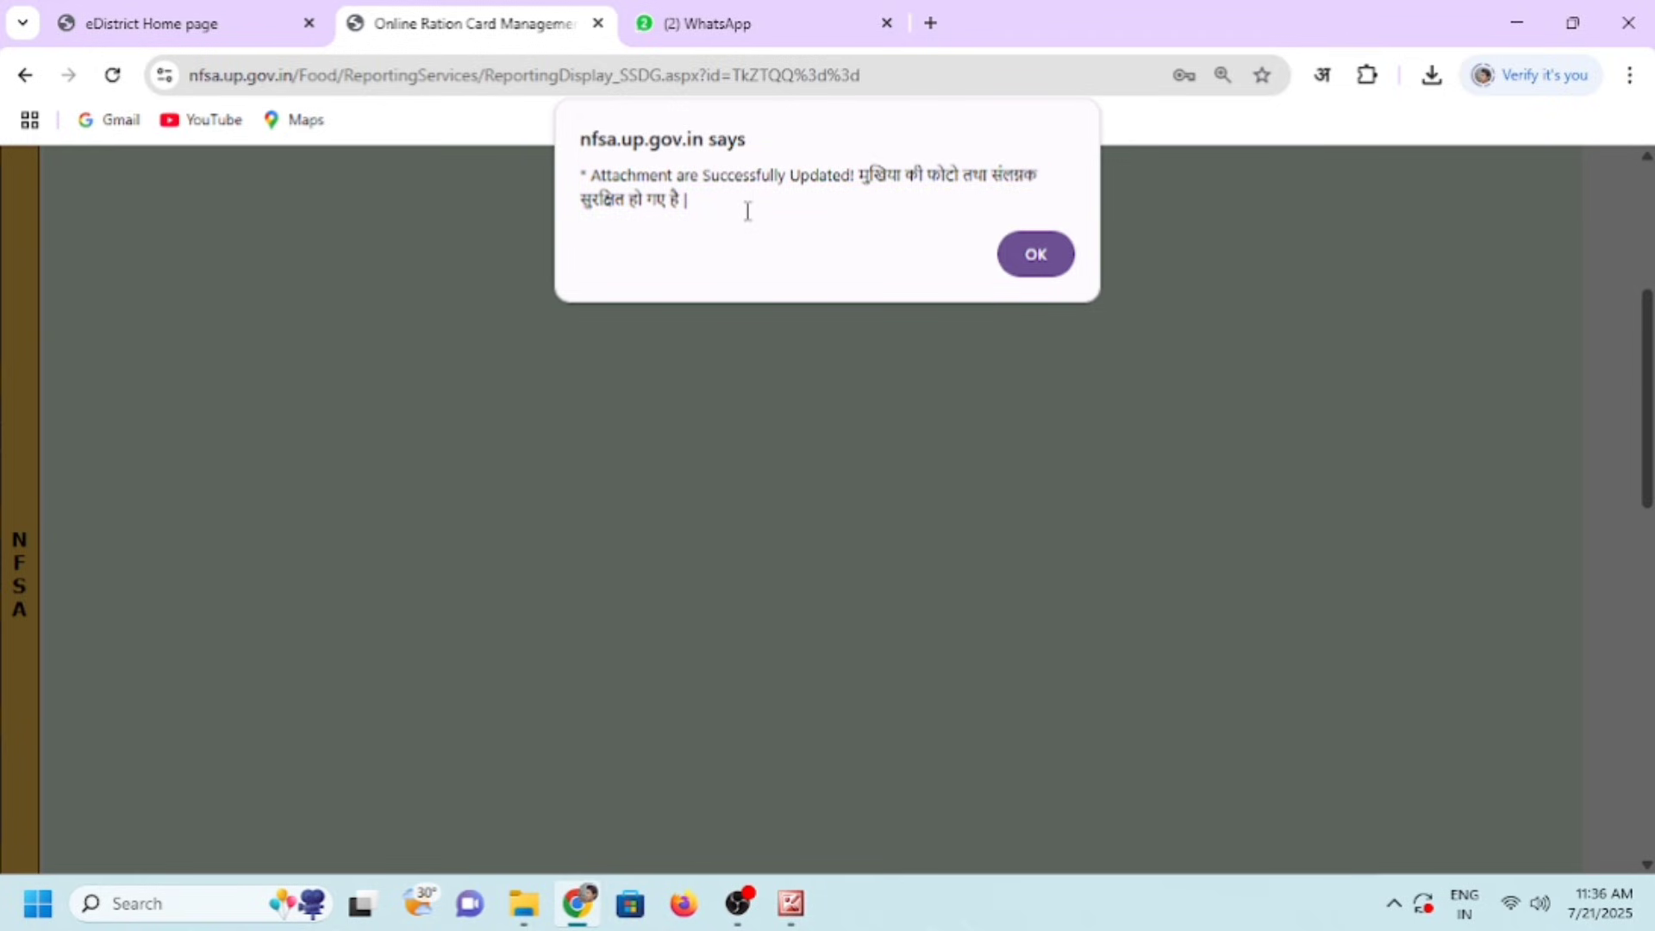
{"action": "left_click", "coordinate": [1034, 259]}
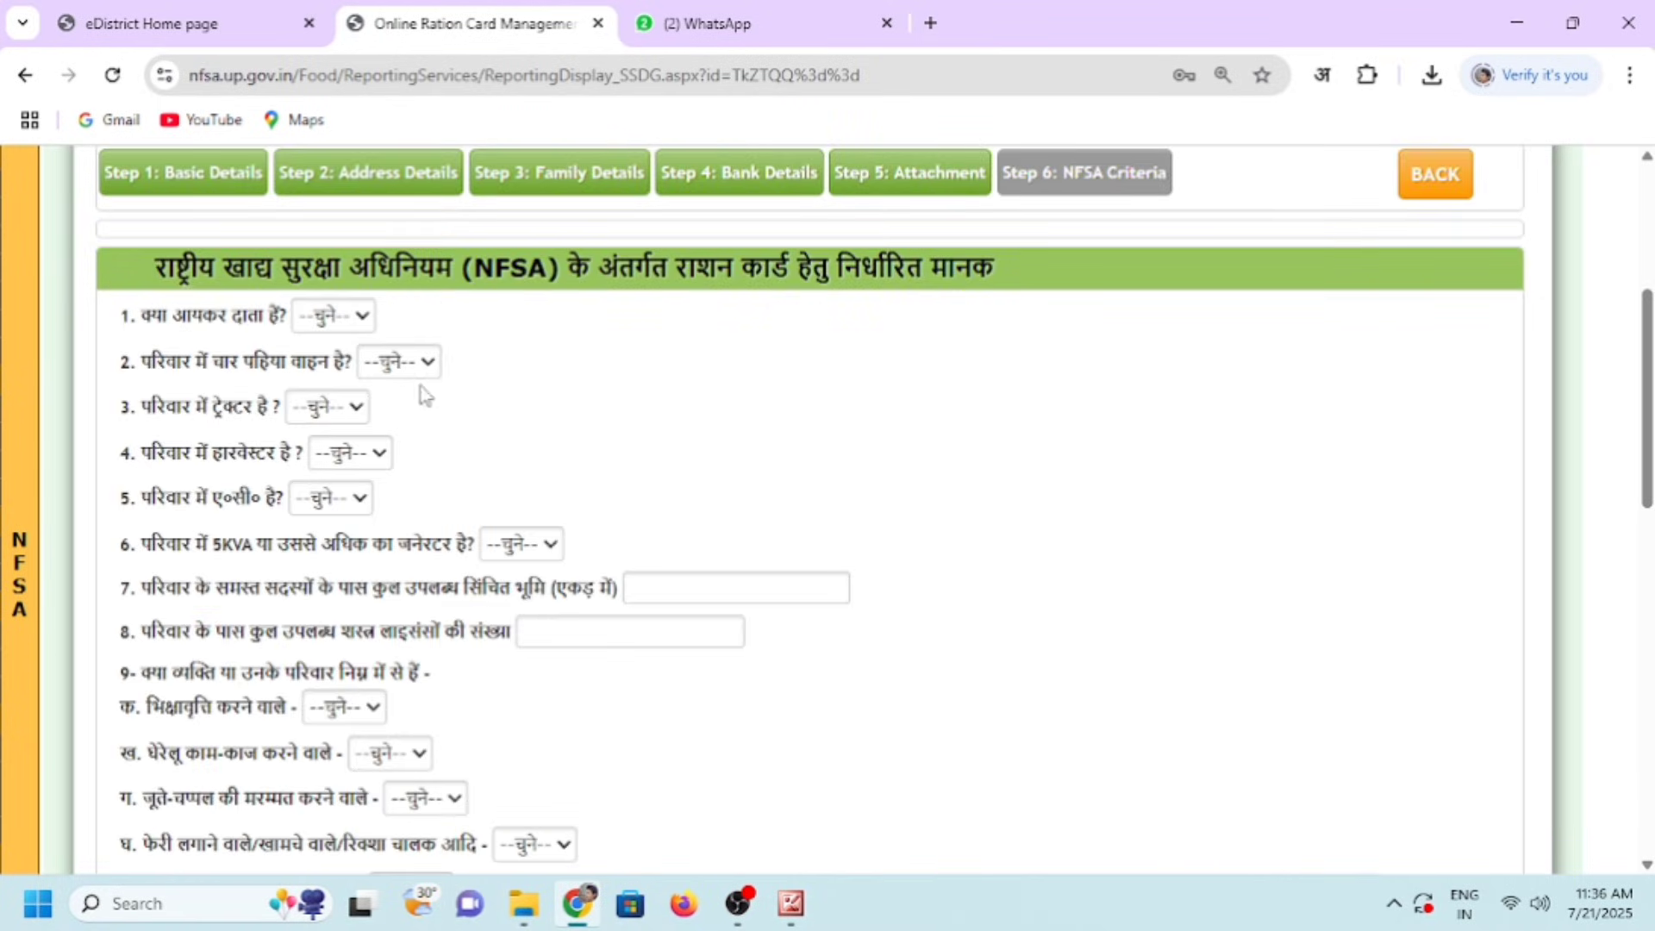
Answer नहीं to the income-tax payer, four-wheeler and tractor questions in the NFSA criteria
{"action": "left_click", "coordinate": [345, 325]}
{"action": "left_click", "coordinate": [330, 421]}
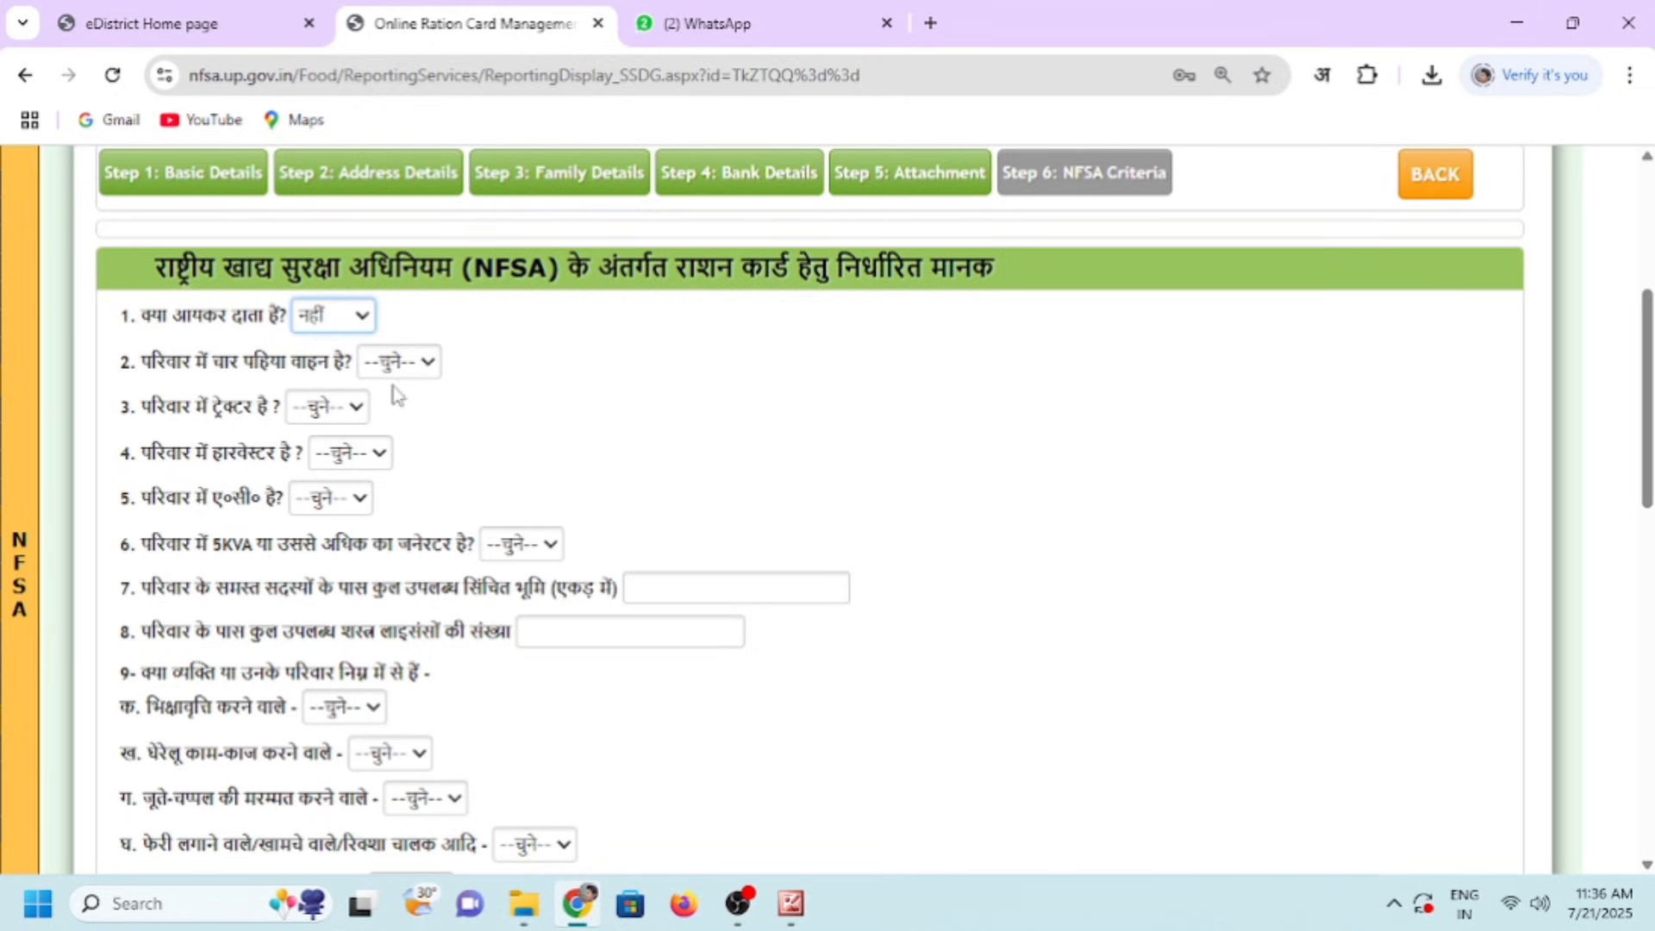
{"action": "left_click", "coordinate": [399, 362]}
{"action": "left_click", "coordinate": [384, 456]}
{"action": "left_click", "coordinate": [343, 414]}
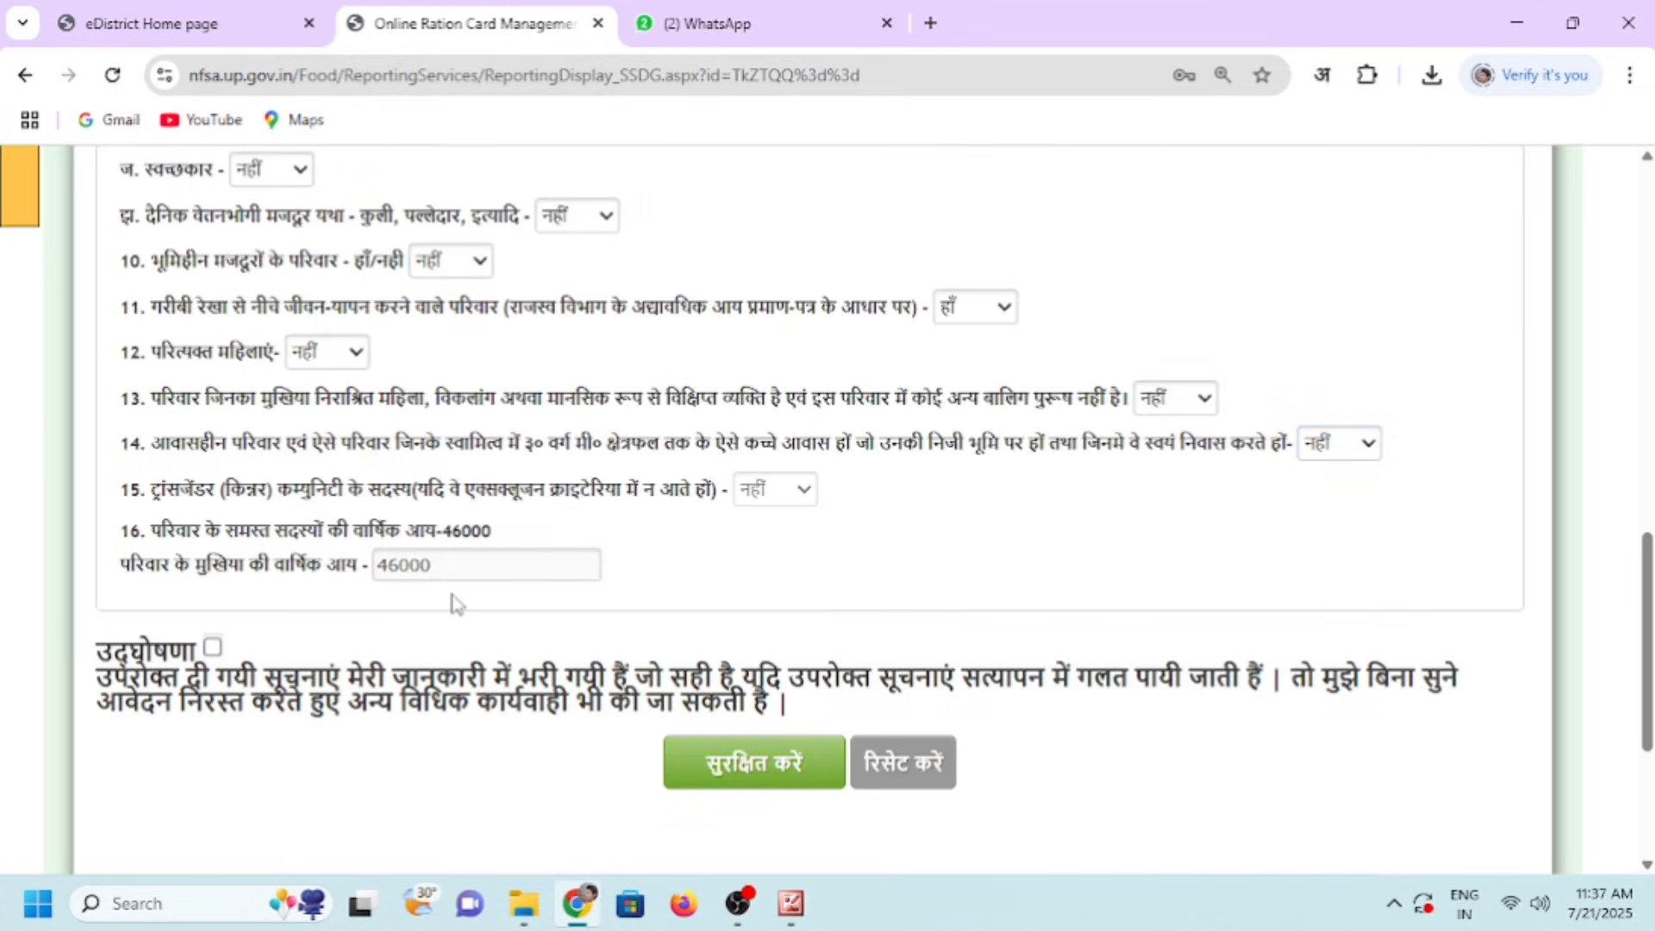
Accept the declaration (उदघोषणा) and save the completed NFSA criteria
{"action": "left_click", "coordinate": [212, 646]}
{"action": "left_click", "coordinate": [770, 764]}
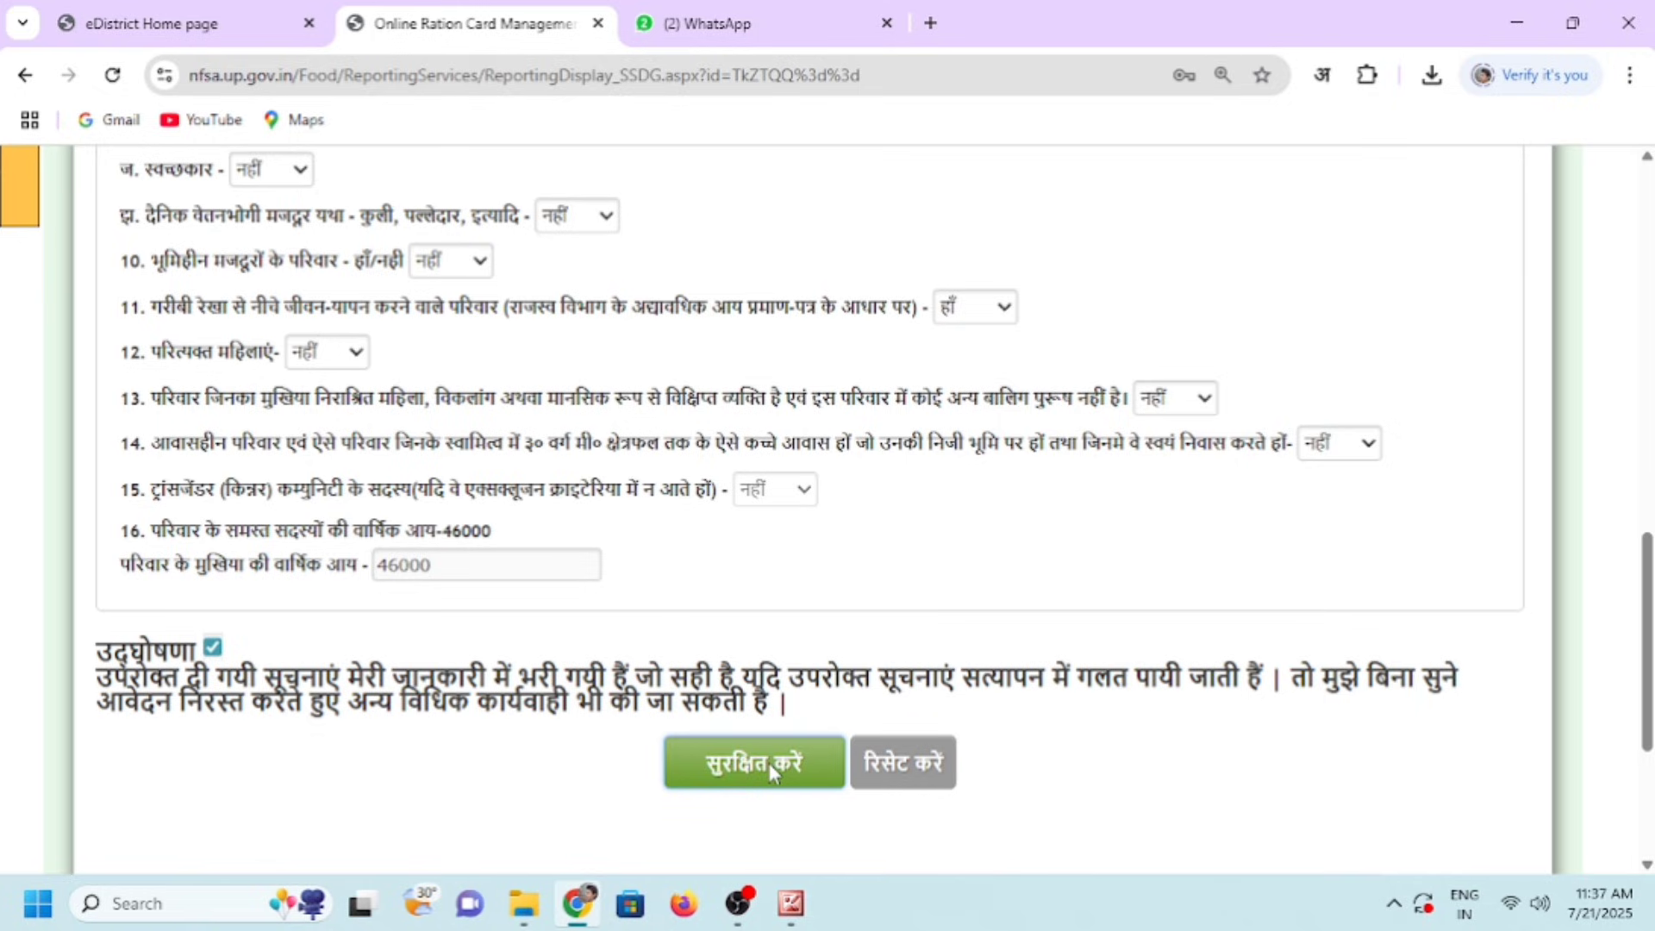
{"action": "scroll", "coordinate": [834, 591], "scroll_direction": "down", "scroll_amount": 3}
{"action": "scroll", "coordinate": [834, 591], "scroll_direction": "up", "scroll_amount": 4}
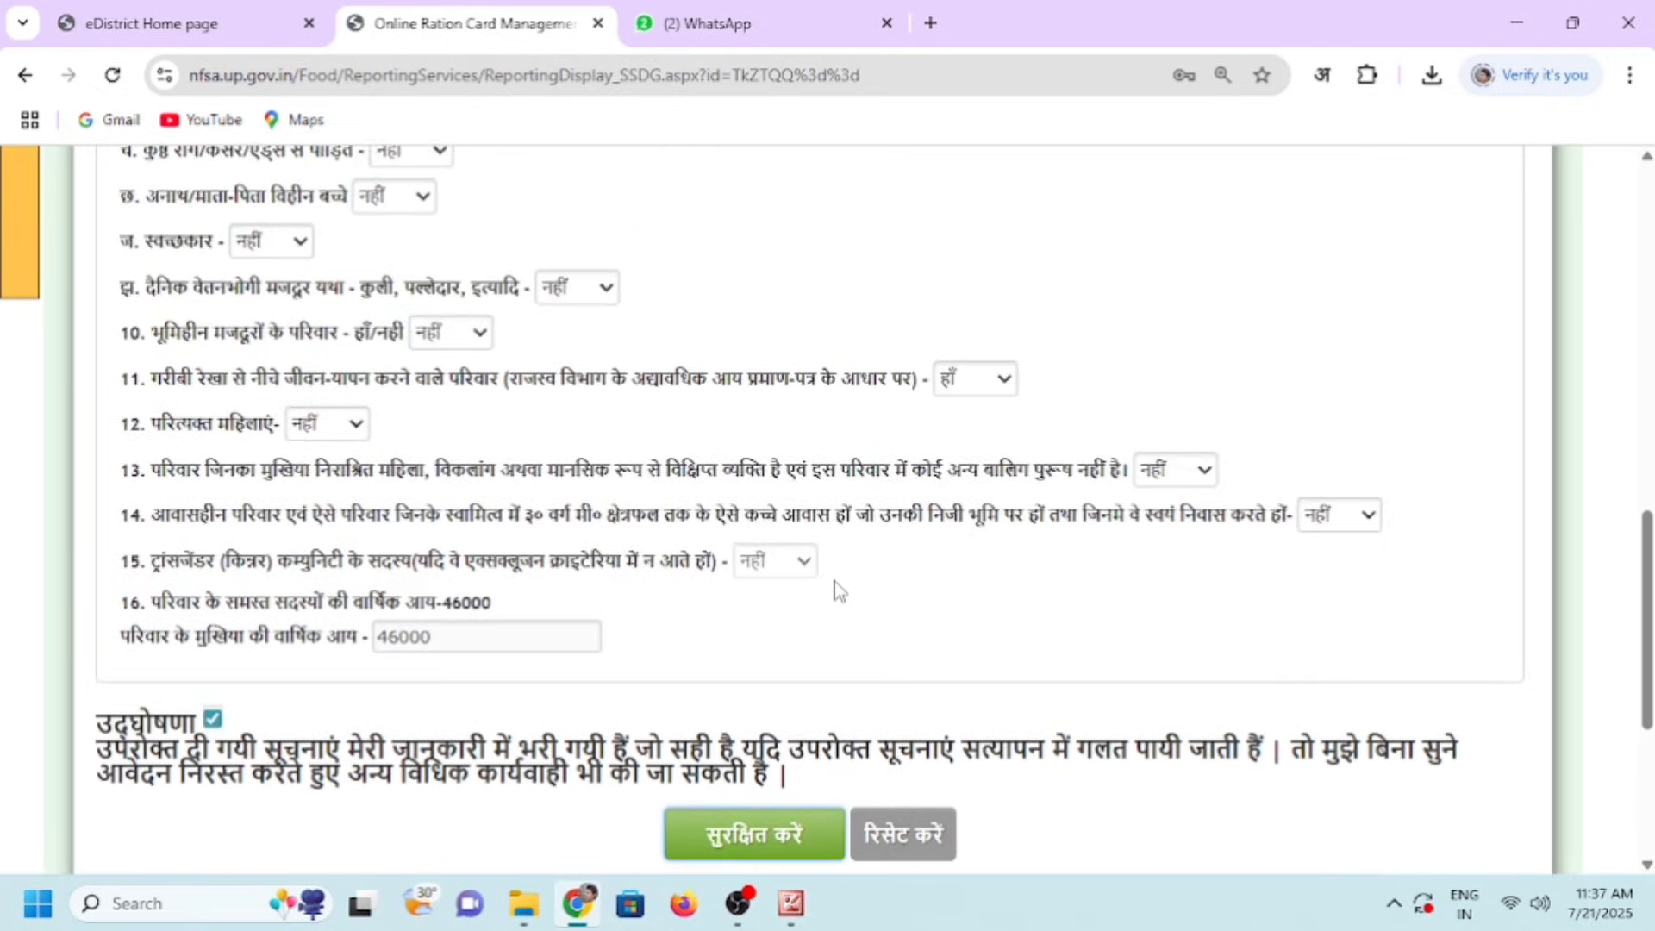
{"action": "scroll", "coordinate": [835, 591], "scroll_direction": "up", "scroll_amount": 10}
{"action": "scroll", "coordinate": [834, 592], "scroll_direction": "down", "scroll_amount": 10}
{"action": "scroll", "coordinate": [838, 591], "scroll_direction": "down", "scroll_amount": 5}
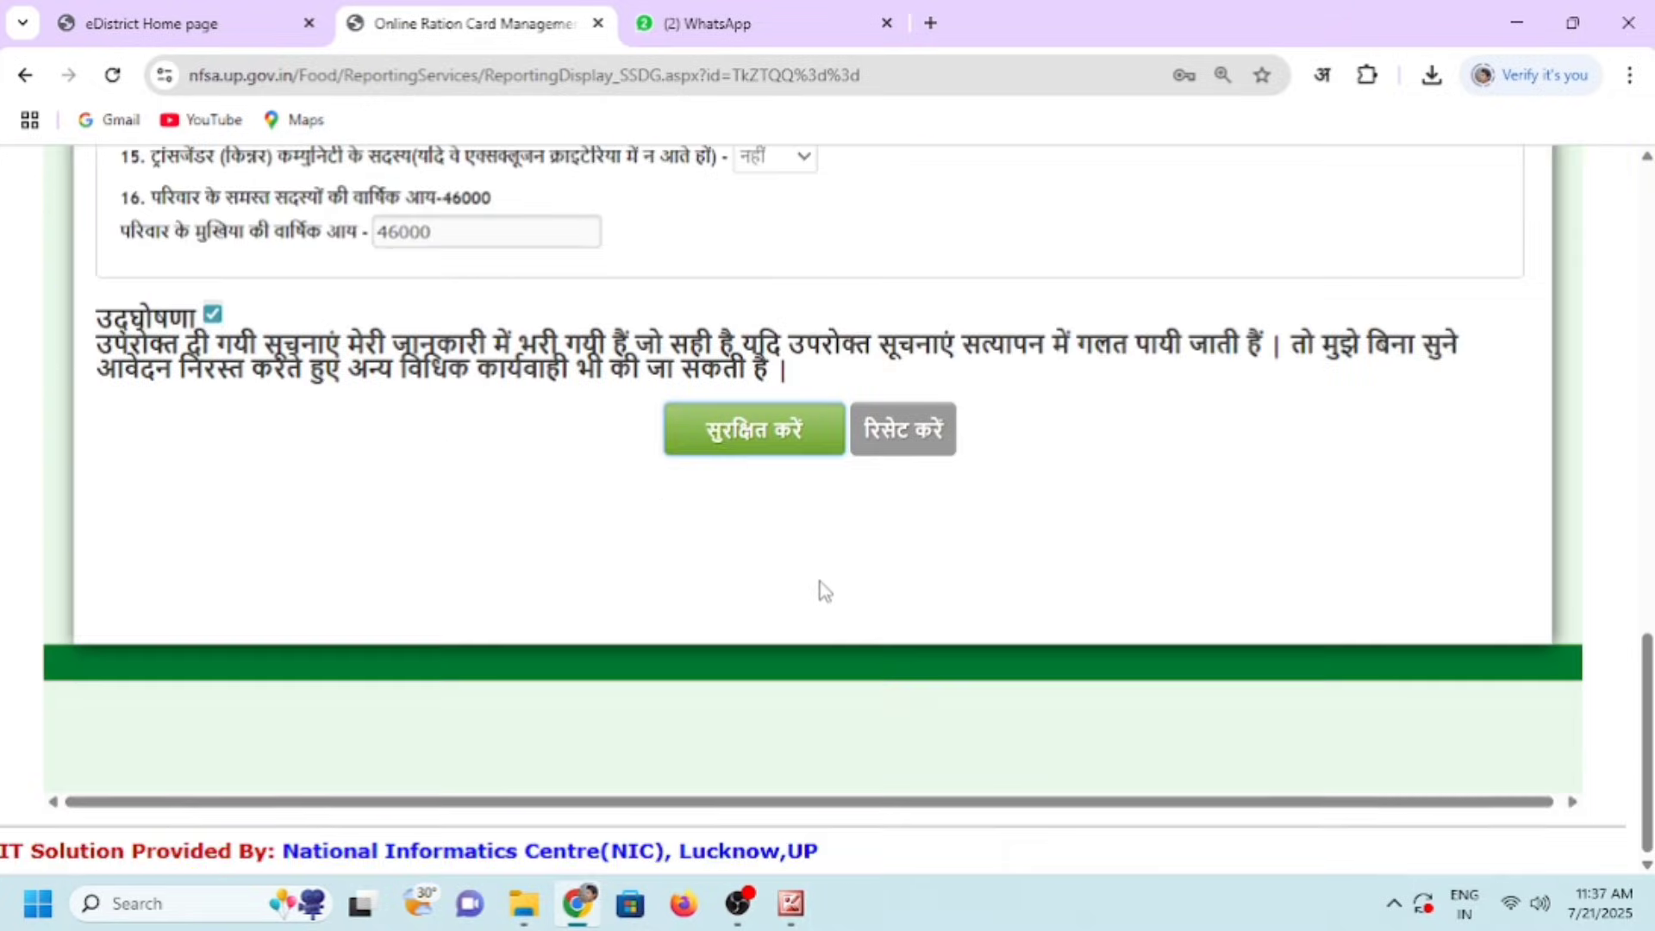
{"action": "left_click", "coordinate": [755, 432]}
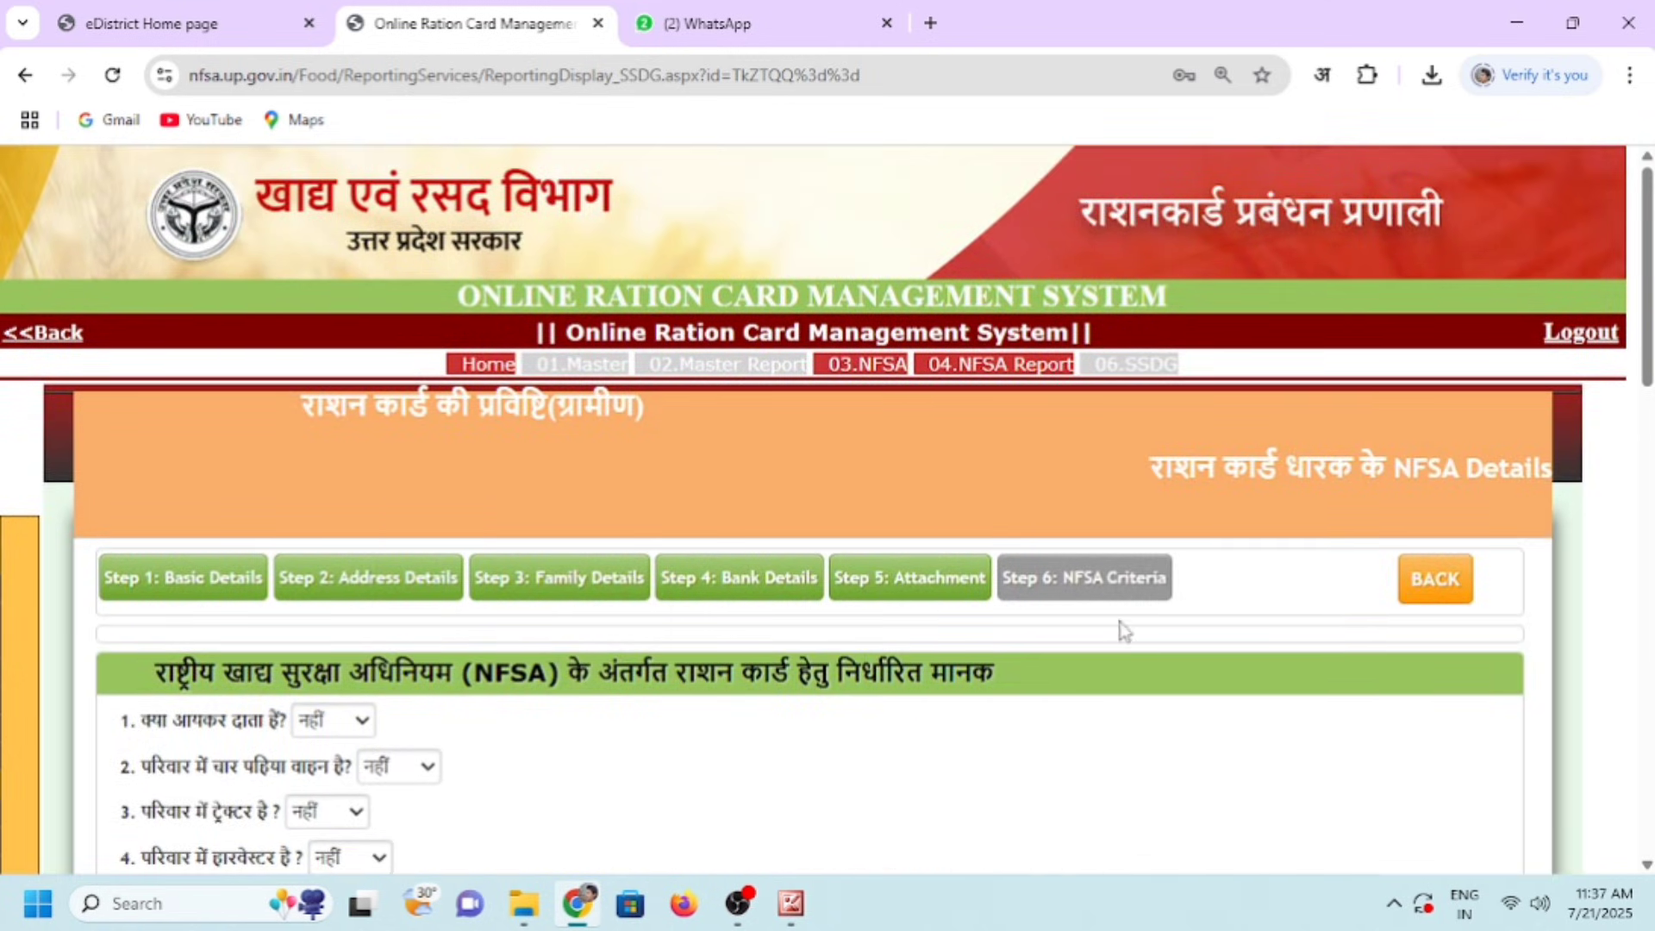
{"action": "scroll", "coordinate": [1123, 628], "scroll_direction": "down", "scroll_amount": 8}
{"action": "scroll", "coordinate": [1123, 632], "scroll_direction": "down", "scroll_amount": 8}
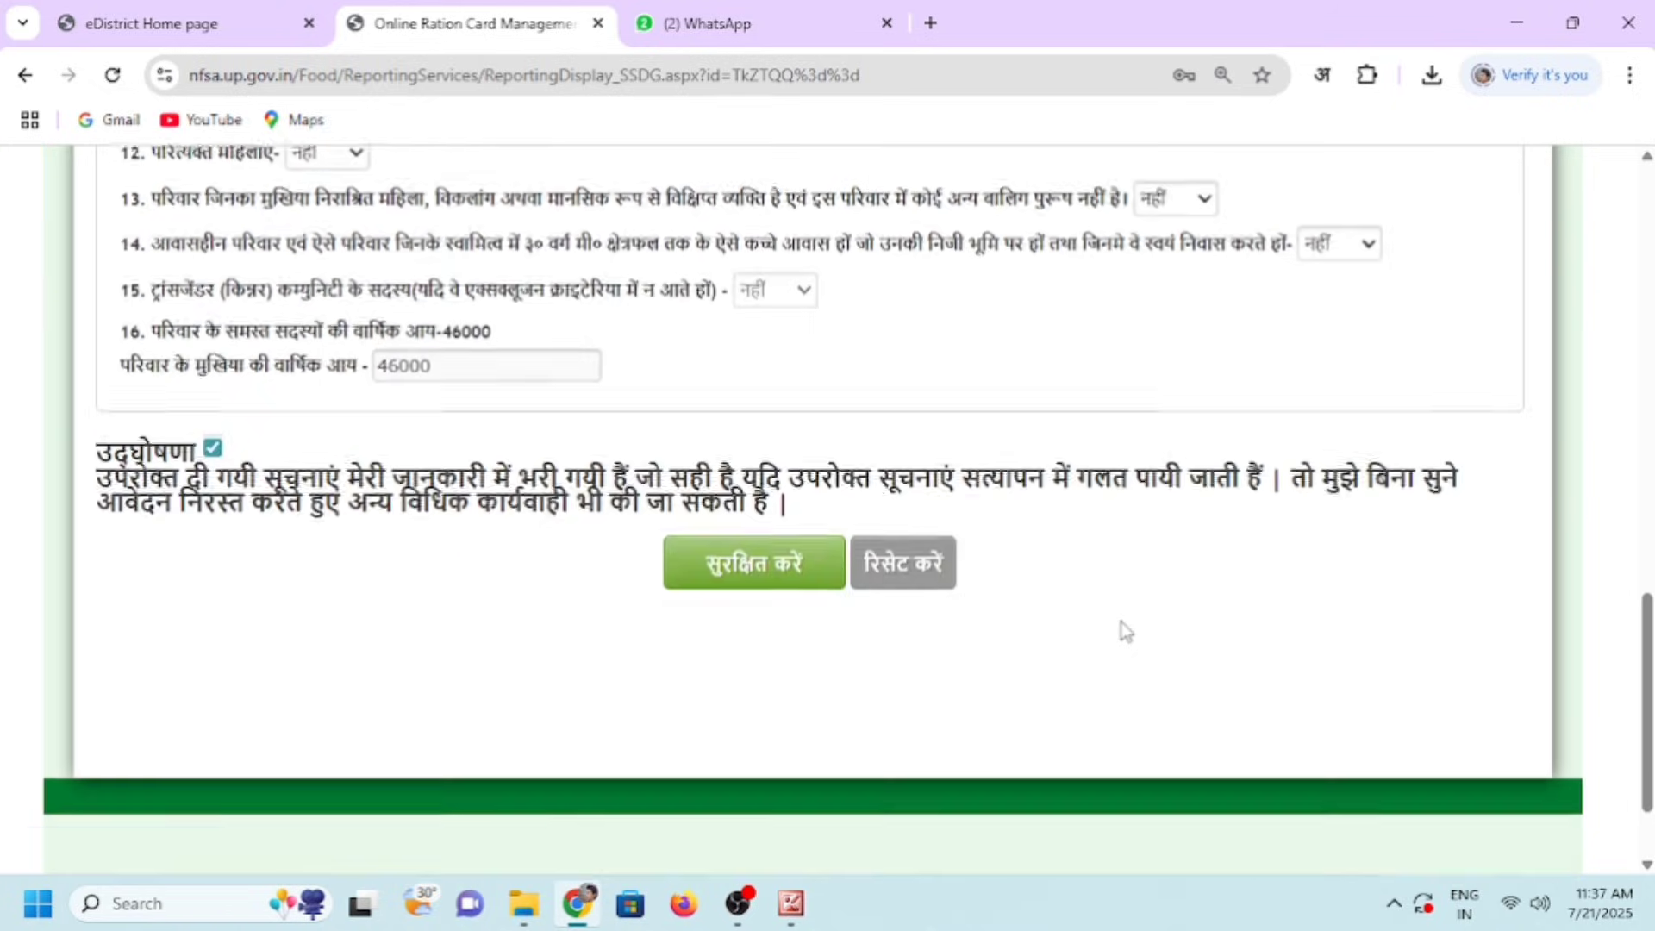
{"action": "left_click", "coordinate": [767, 593]}
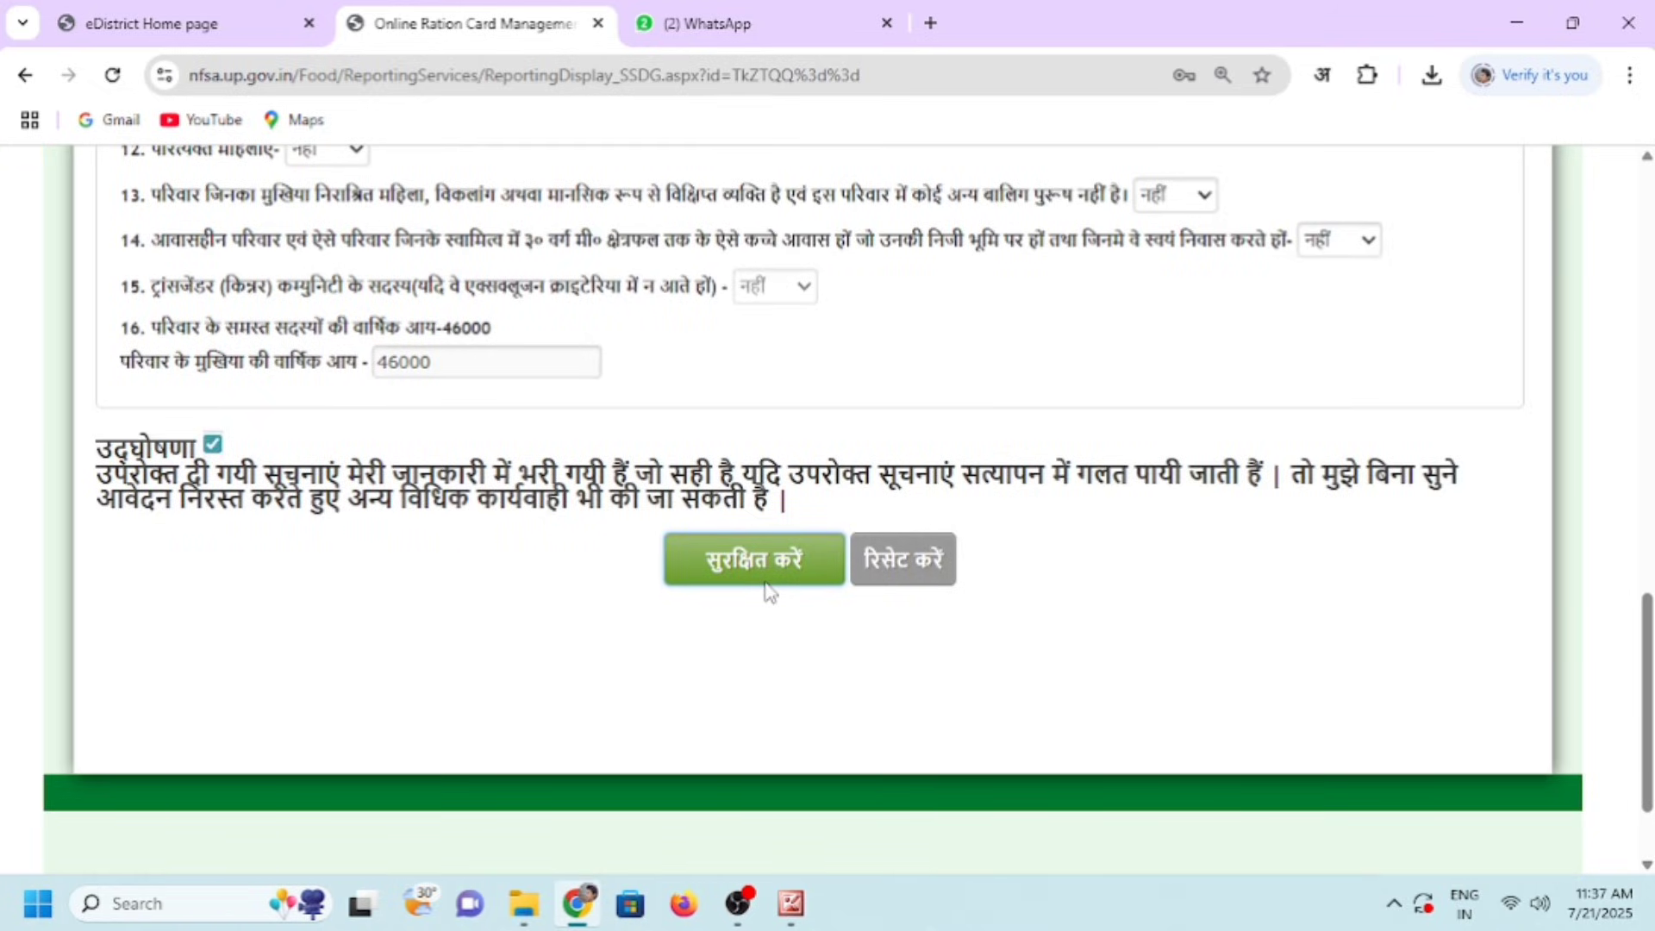
Acknowledge the save message for the ration card application and return to the top of the NFSA details
{"action": "scroll", "coordinate": [770, 523], "scroll_direction": "up", "scroll_amount": 7}
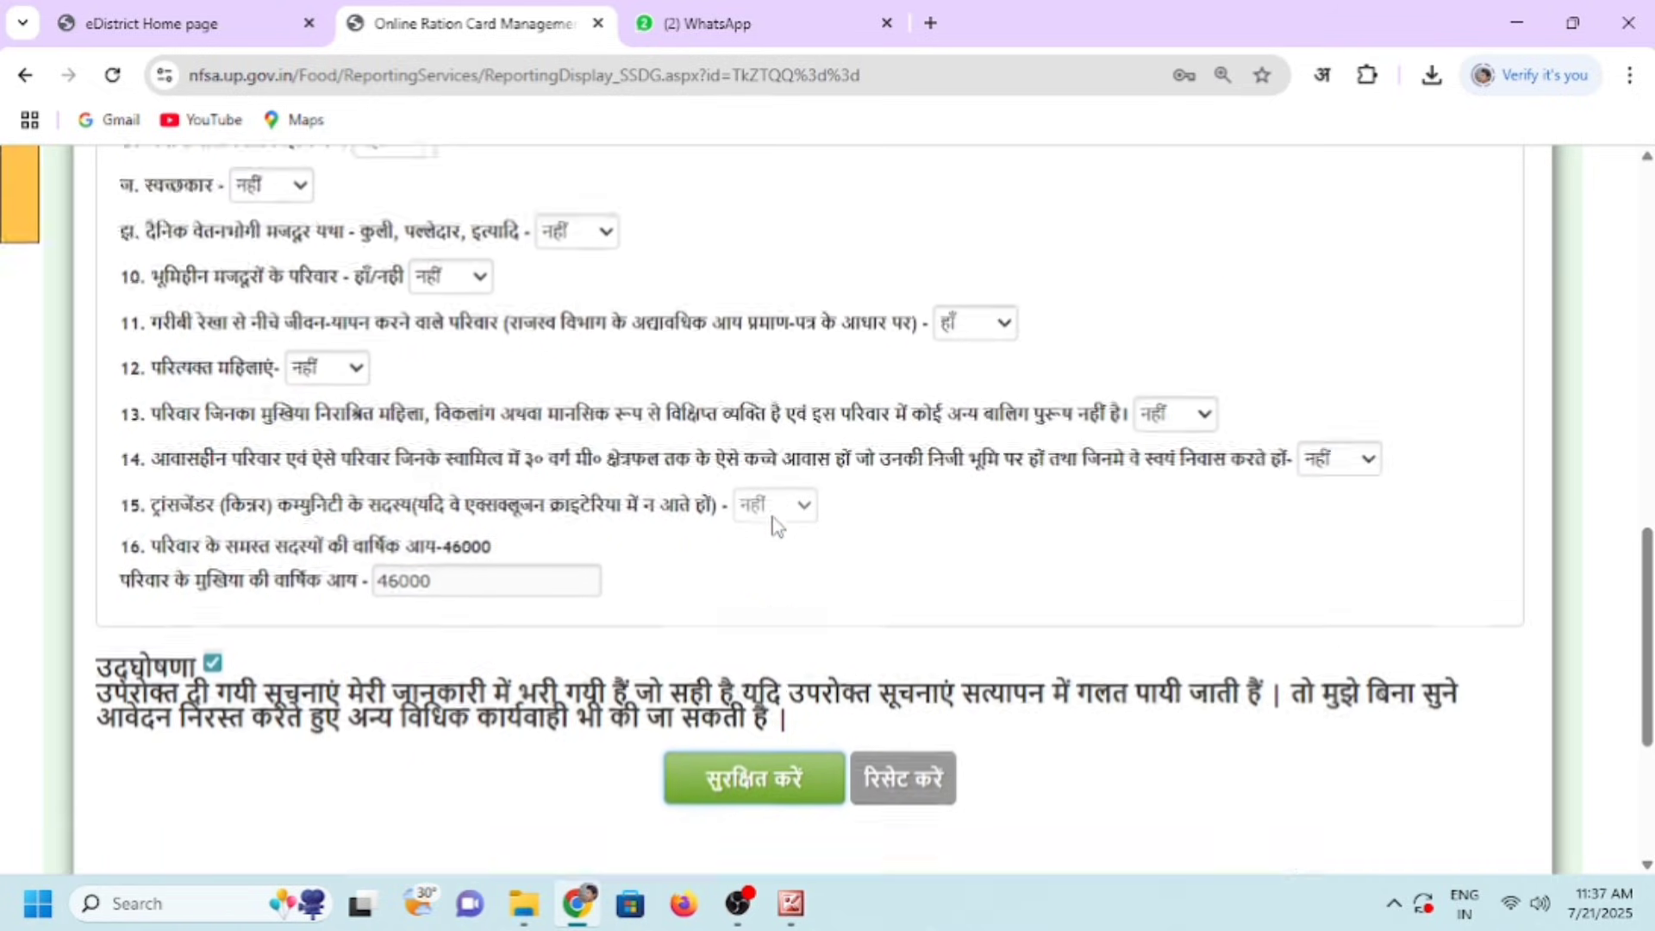
{"action": "scroll", "coordinate": [772, 526], "scroll_direction": "up", "scroll_amount": 7}
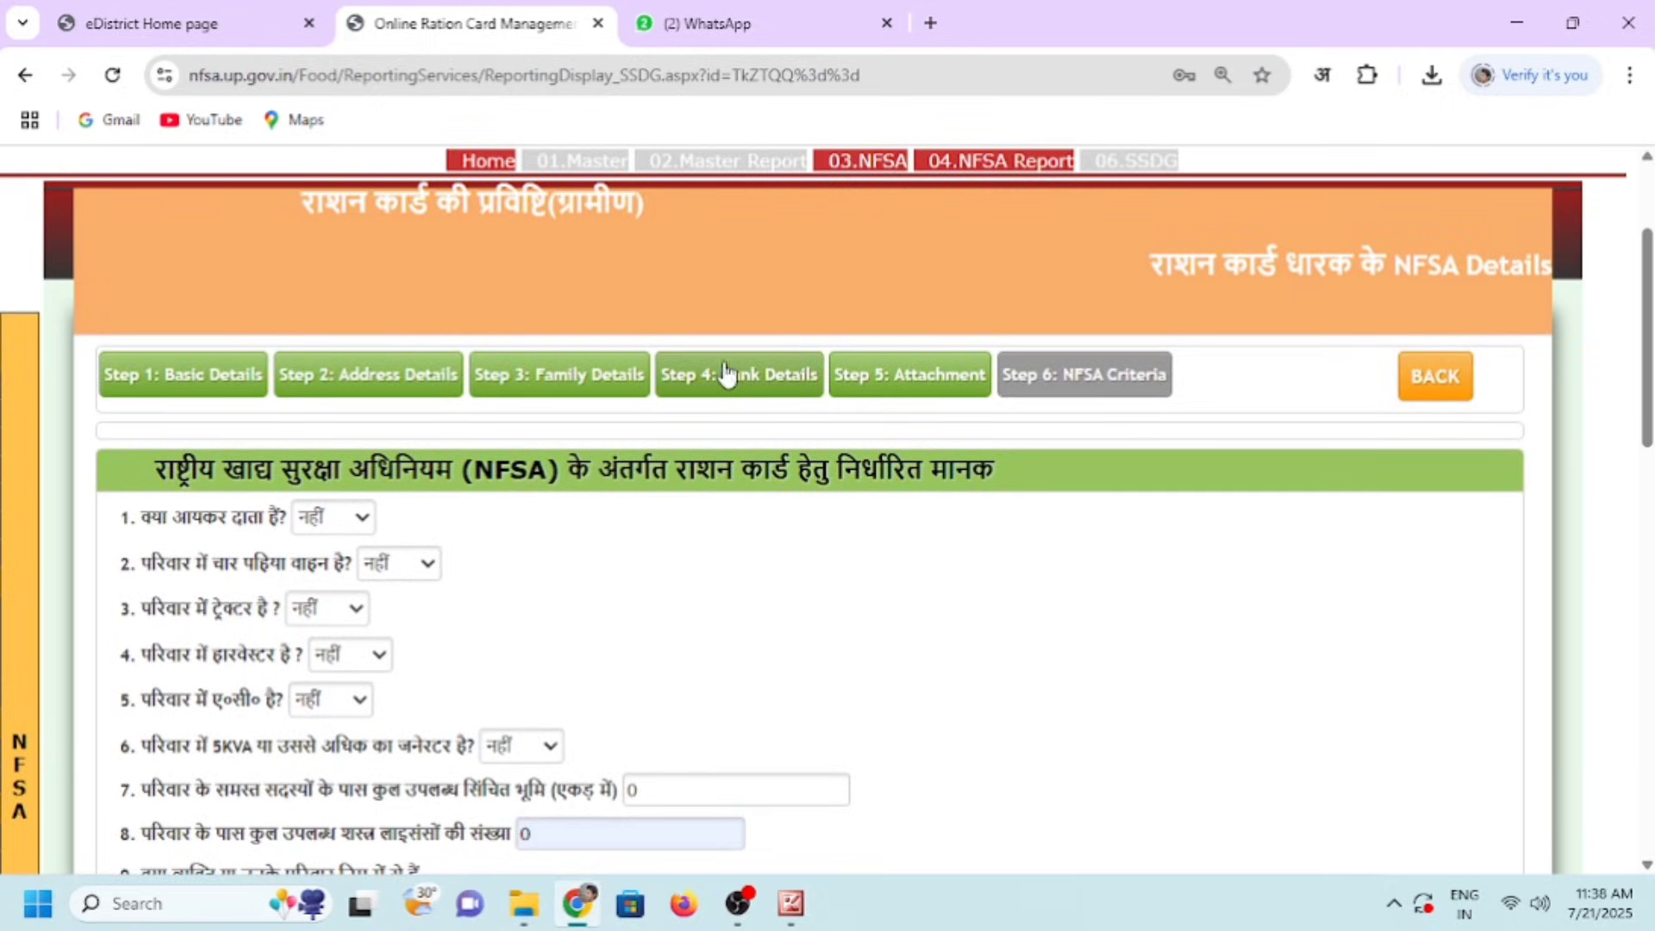
{"action": "left_click", "coordinate": [1080, 358]}
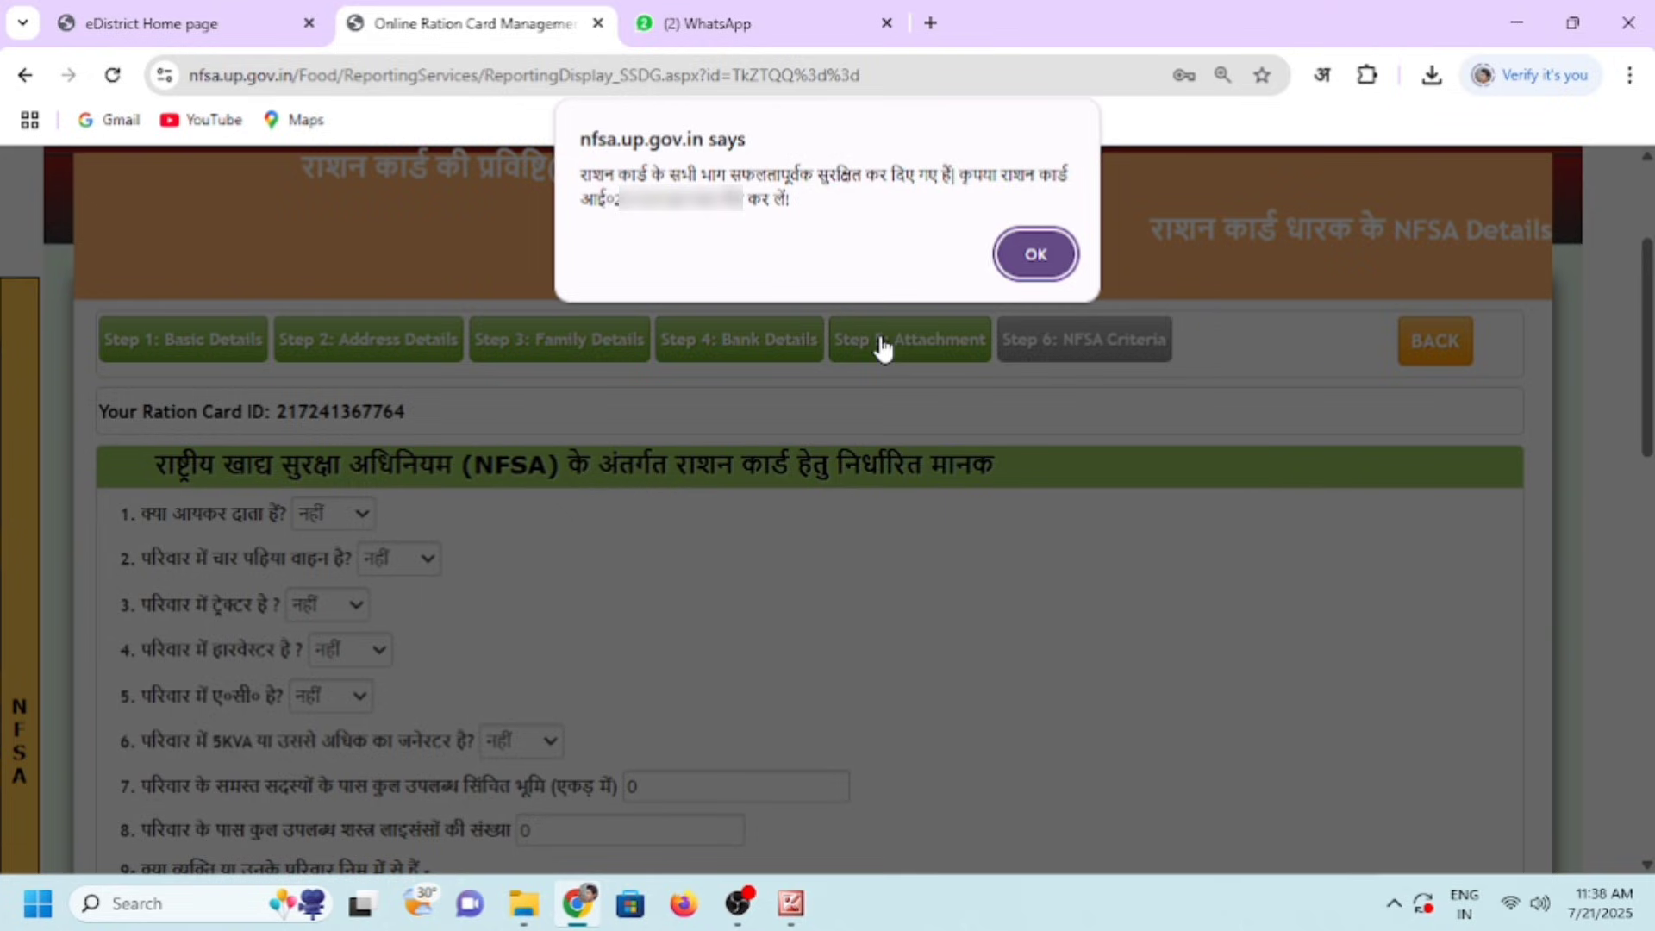
{"action": "left_click", "coordinate": [1018, 260]}
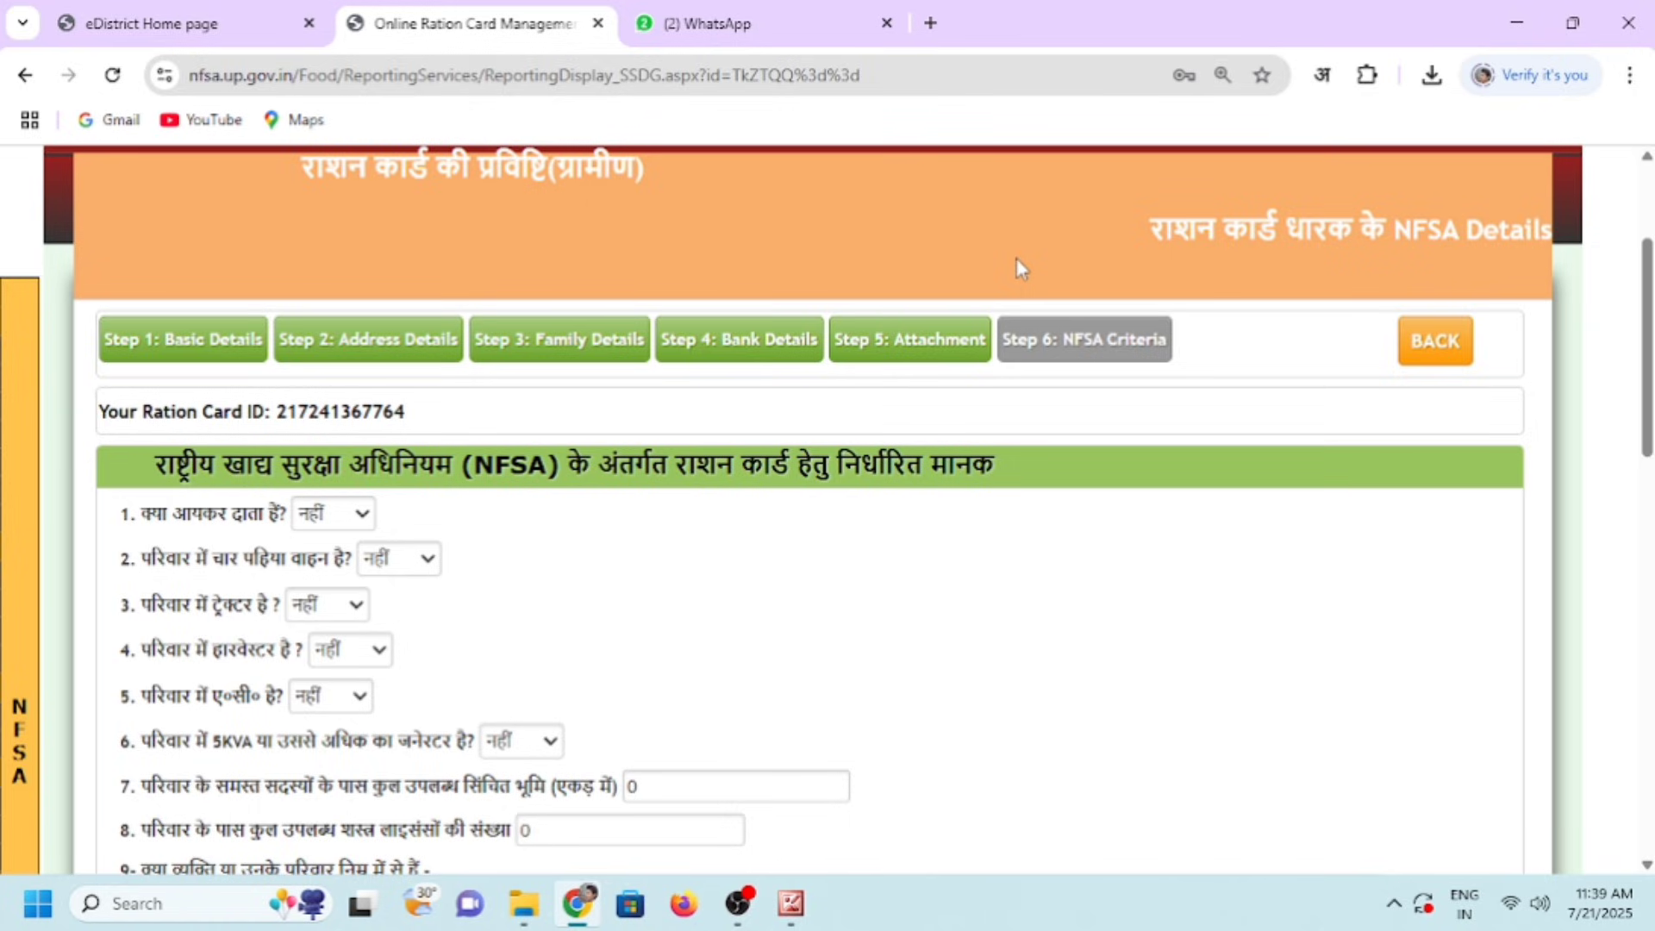
{"action": "left_click", "coordinate": [1085, 344]}
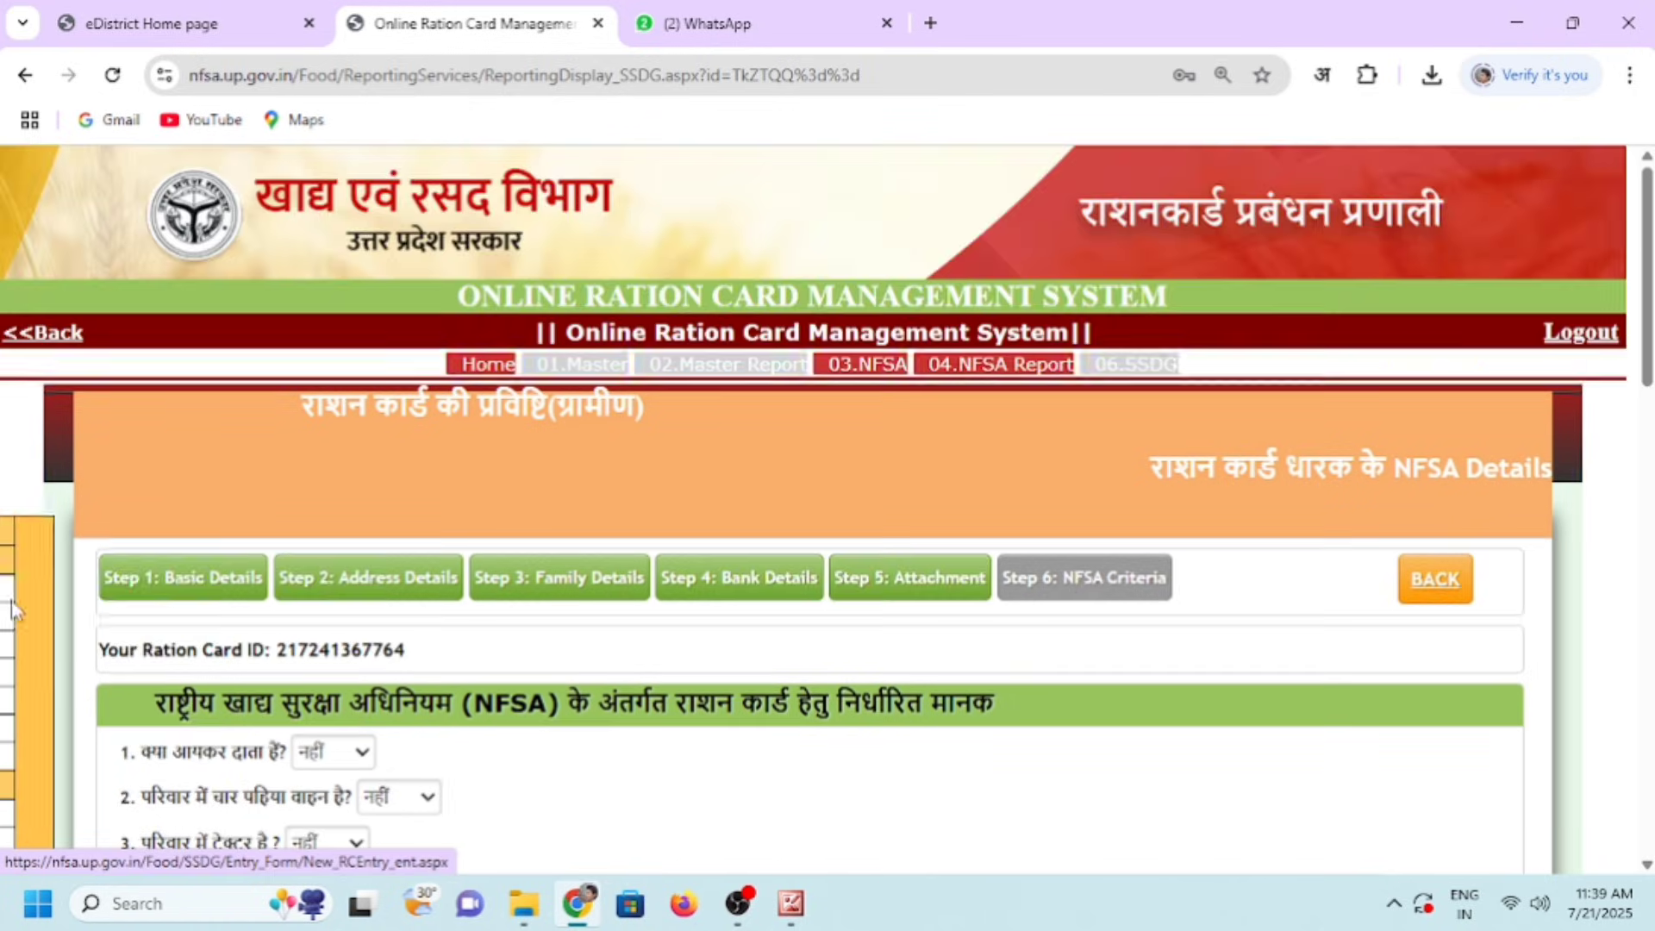
Open the entry-correction form 3.1.4 प्रविष्टि संशोधन under राशन कार्ड आवेदन
{"action": "mouse_move", "coordinate": [121, 591]}
{"action": "scroll", "coordinate": [183, 570], "scroll_direction": "down", "scroll_amount": 2}
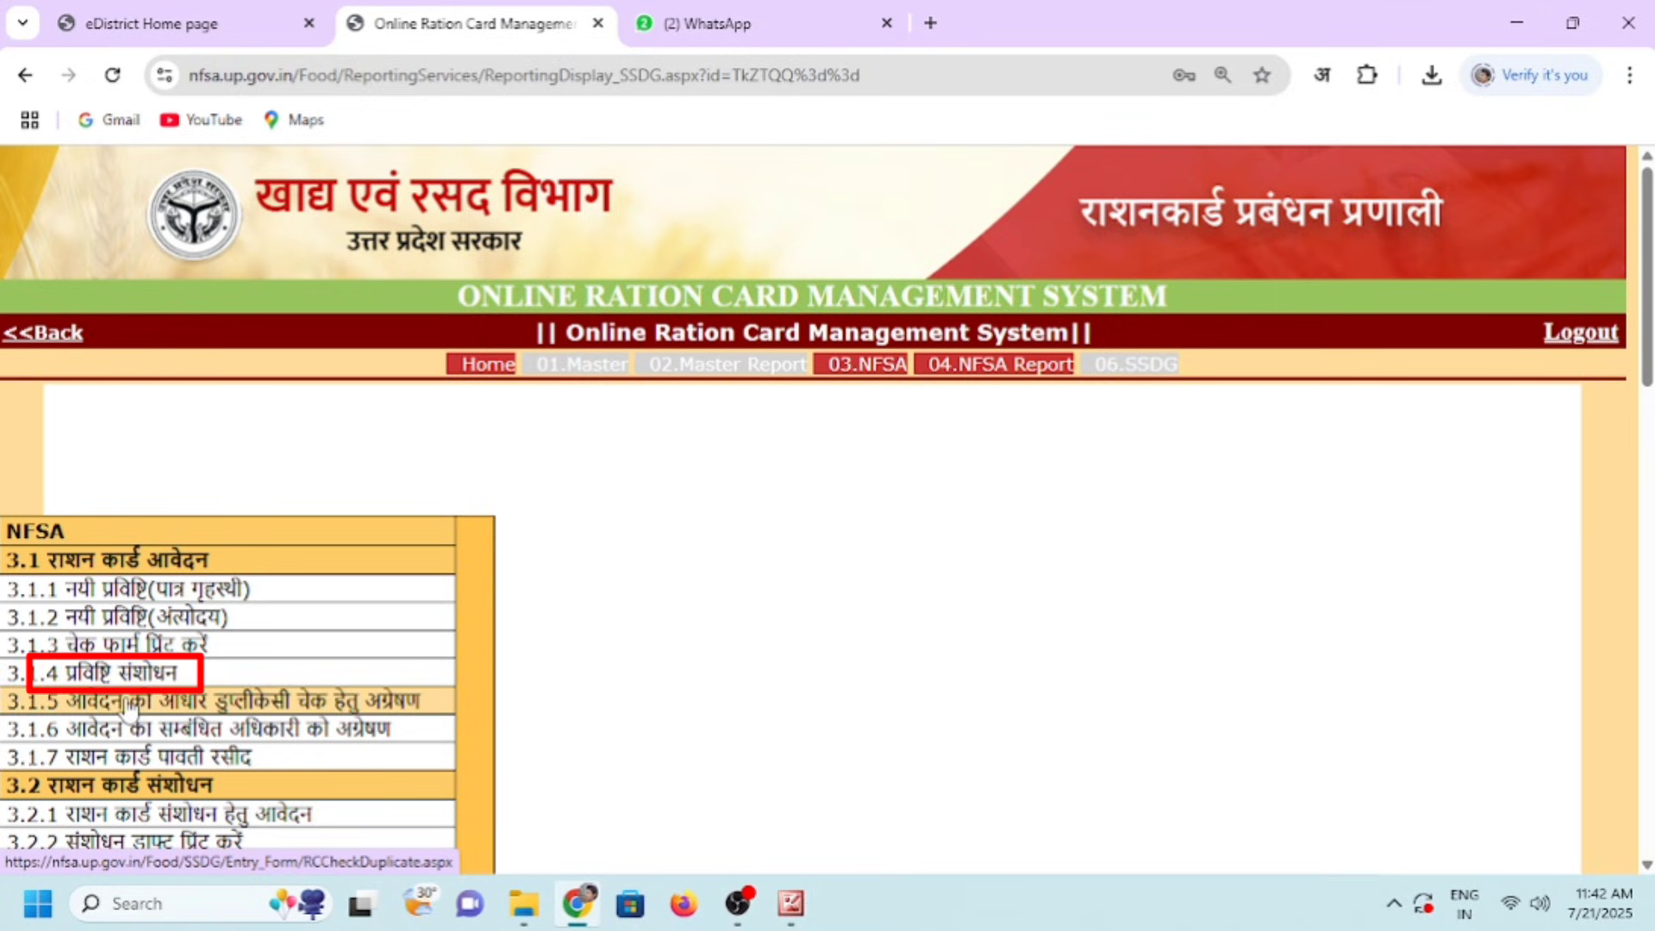
{"action": "left_click", "coordinate": [130, 684]}
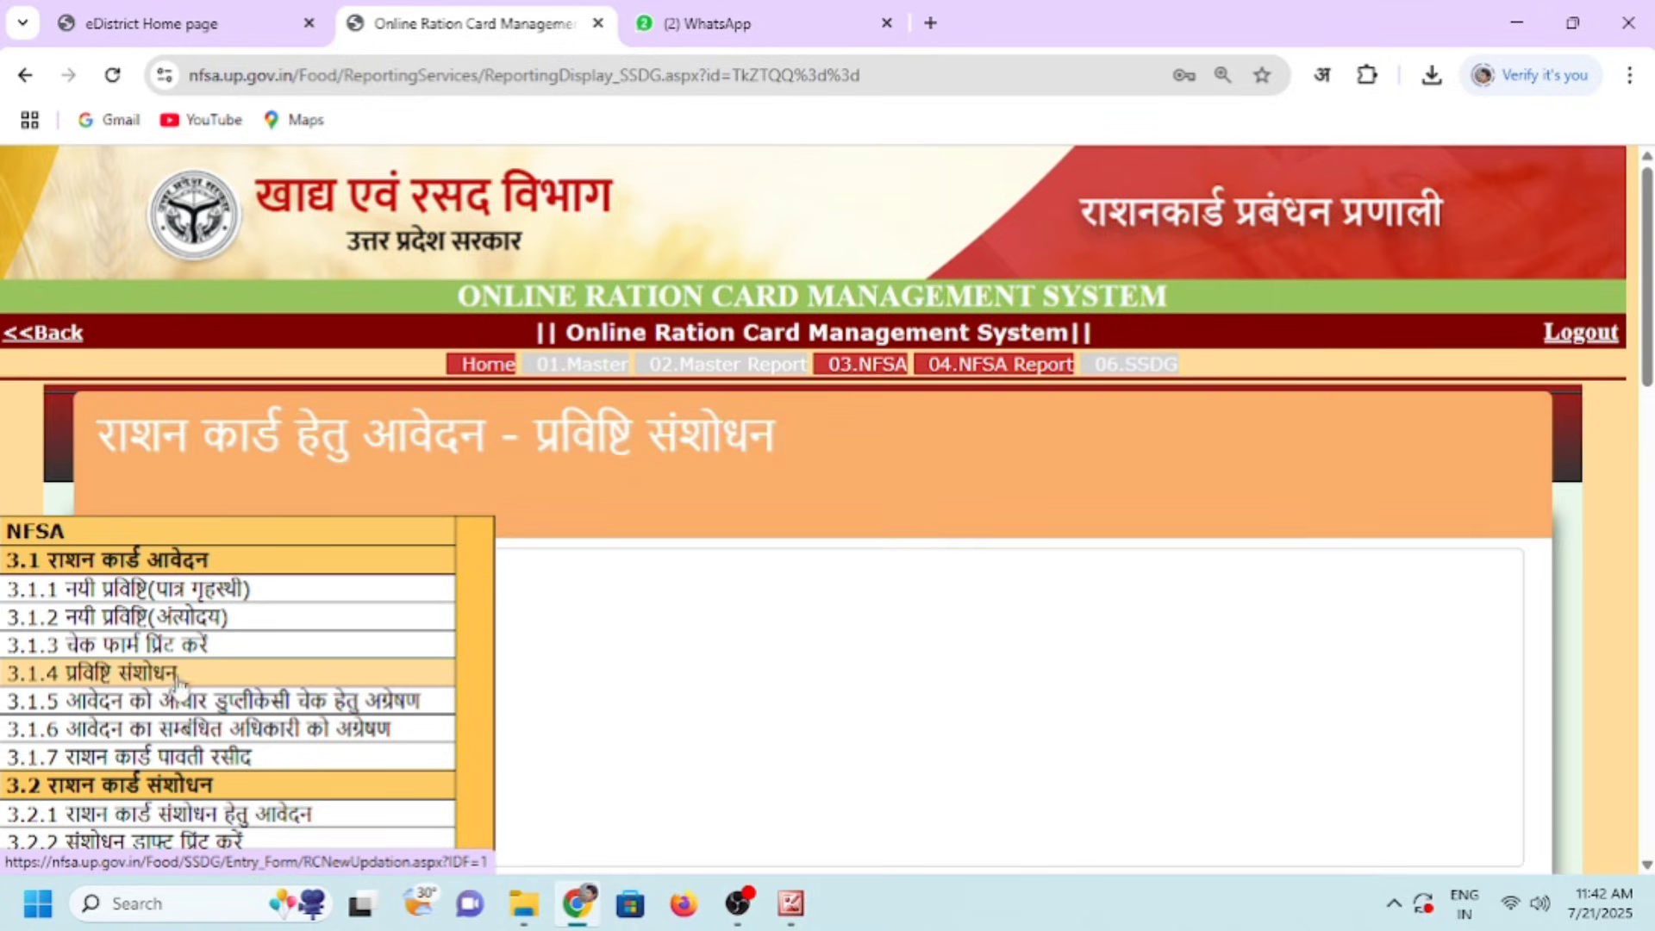
Search for the application to correct by choosing its district and pasting its ration card number
{"action": "left_click", "coordinate": [196, 607]}
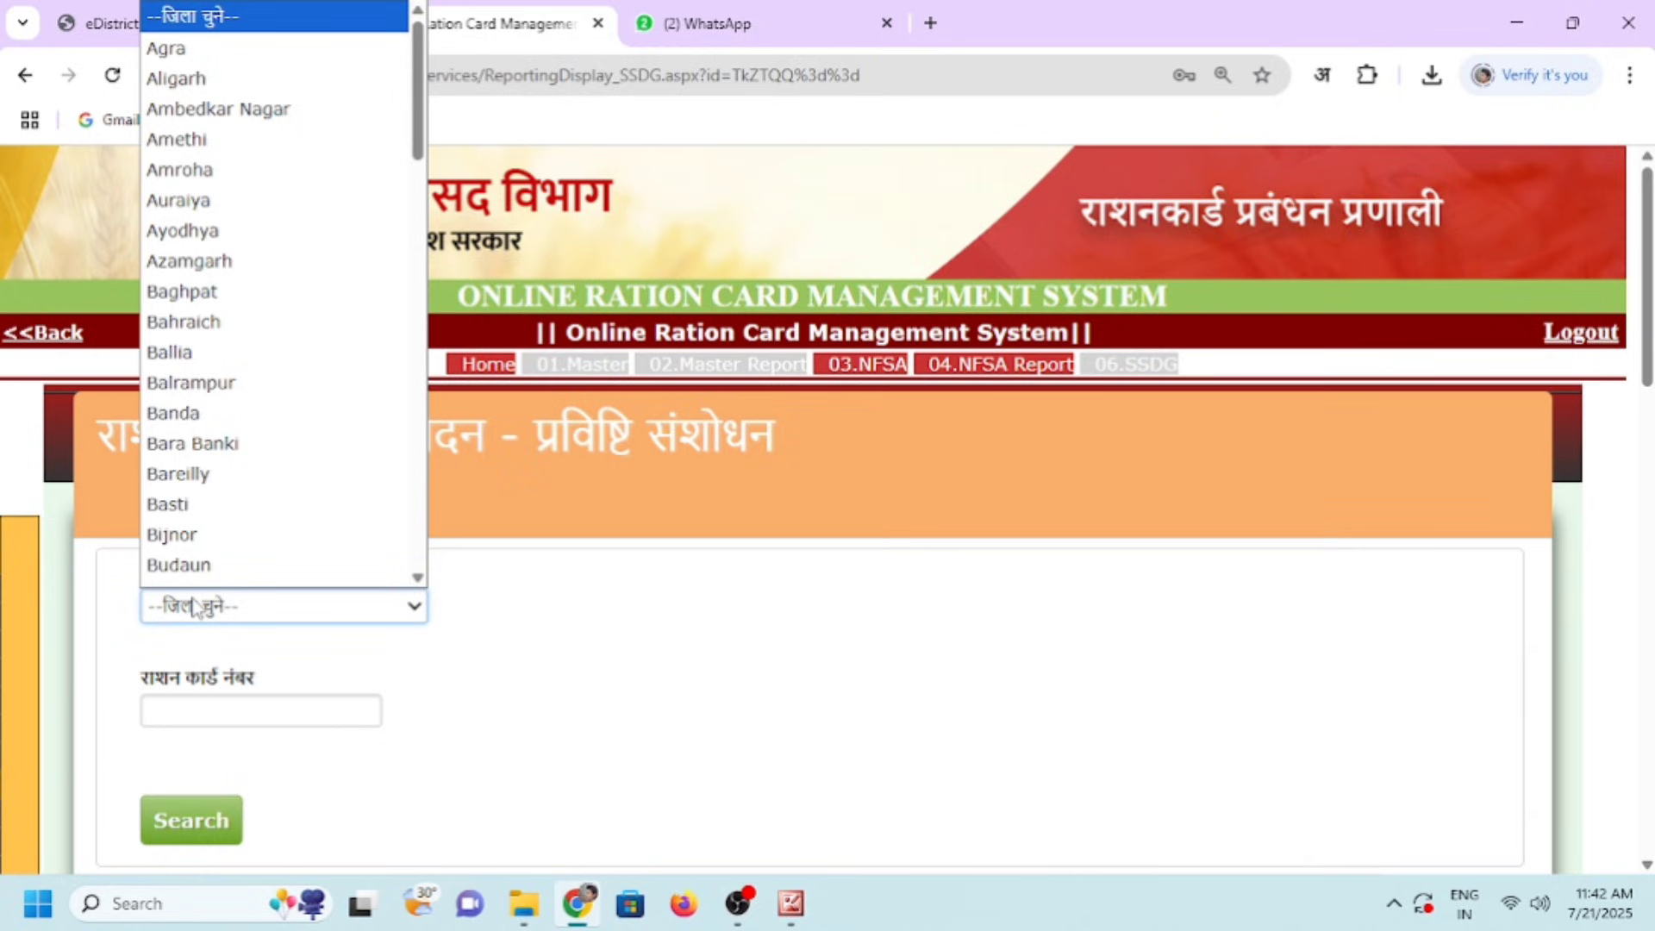
{"action": "key", "text": "f"}
{"action": "key", "text": "Return"}
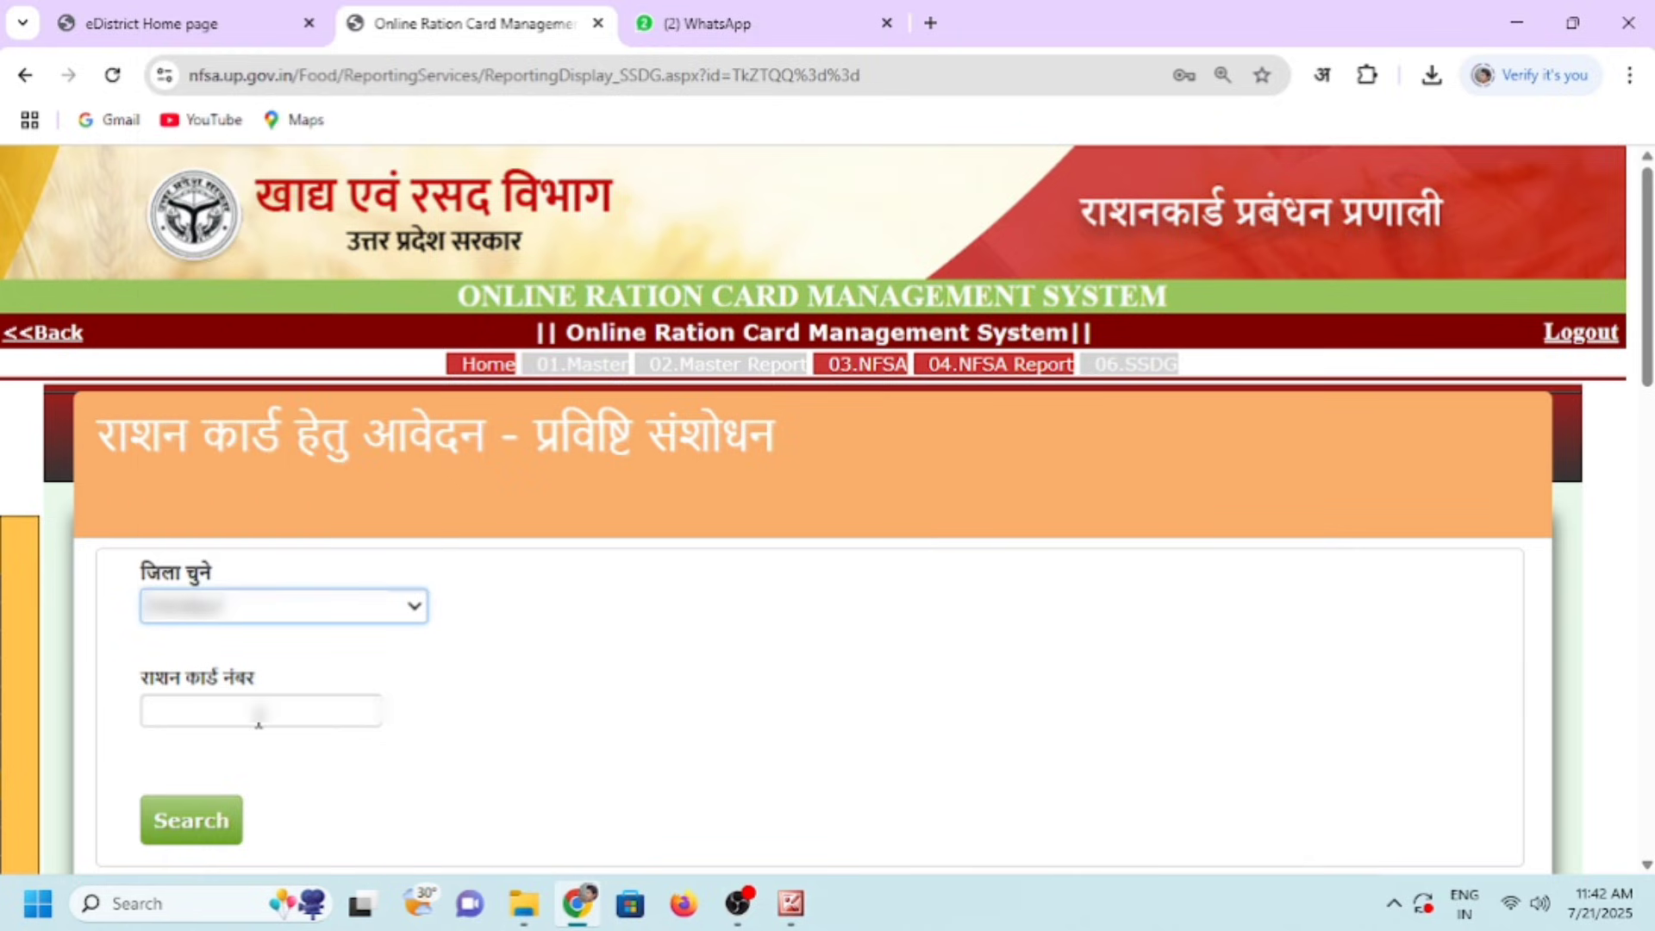
{"action": "left_click", "coordinate": [258, 713]}
{"action": "key", "text": "ctrl+v"}
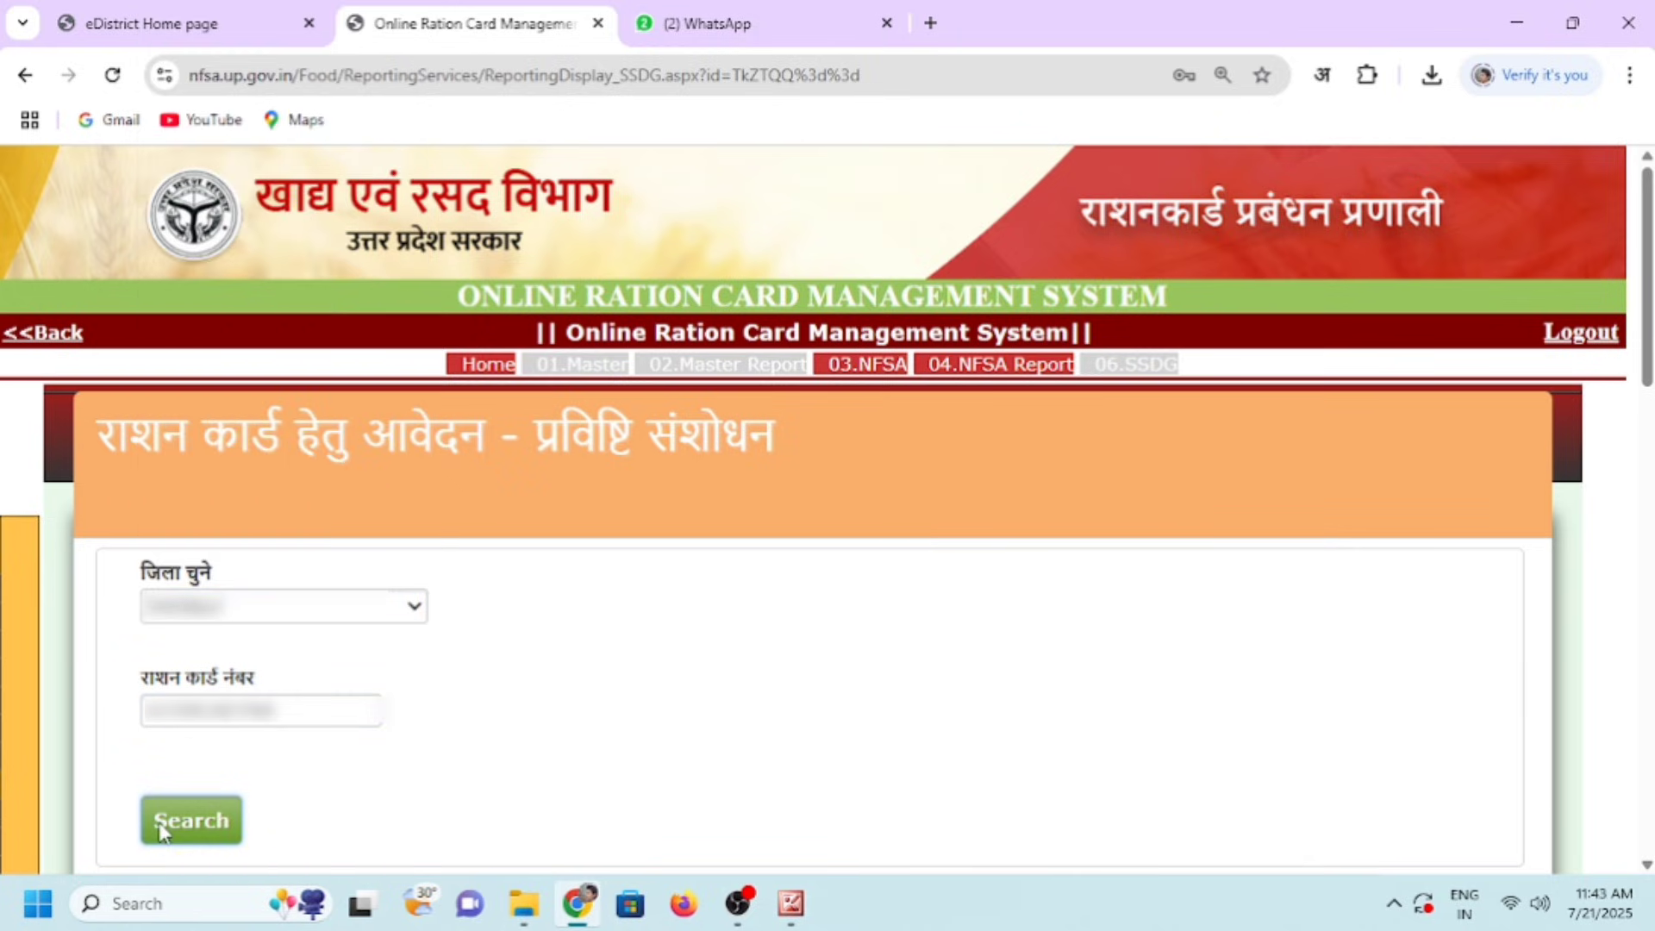
{"action": "left_click", "coordinate": [162, 828]}
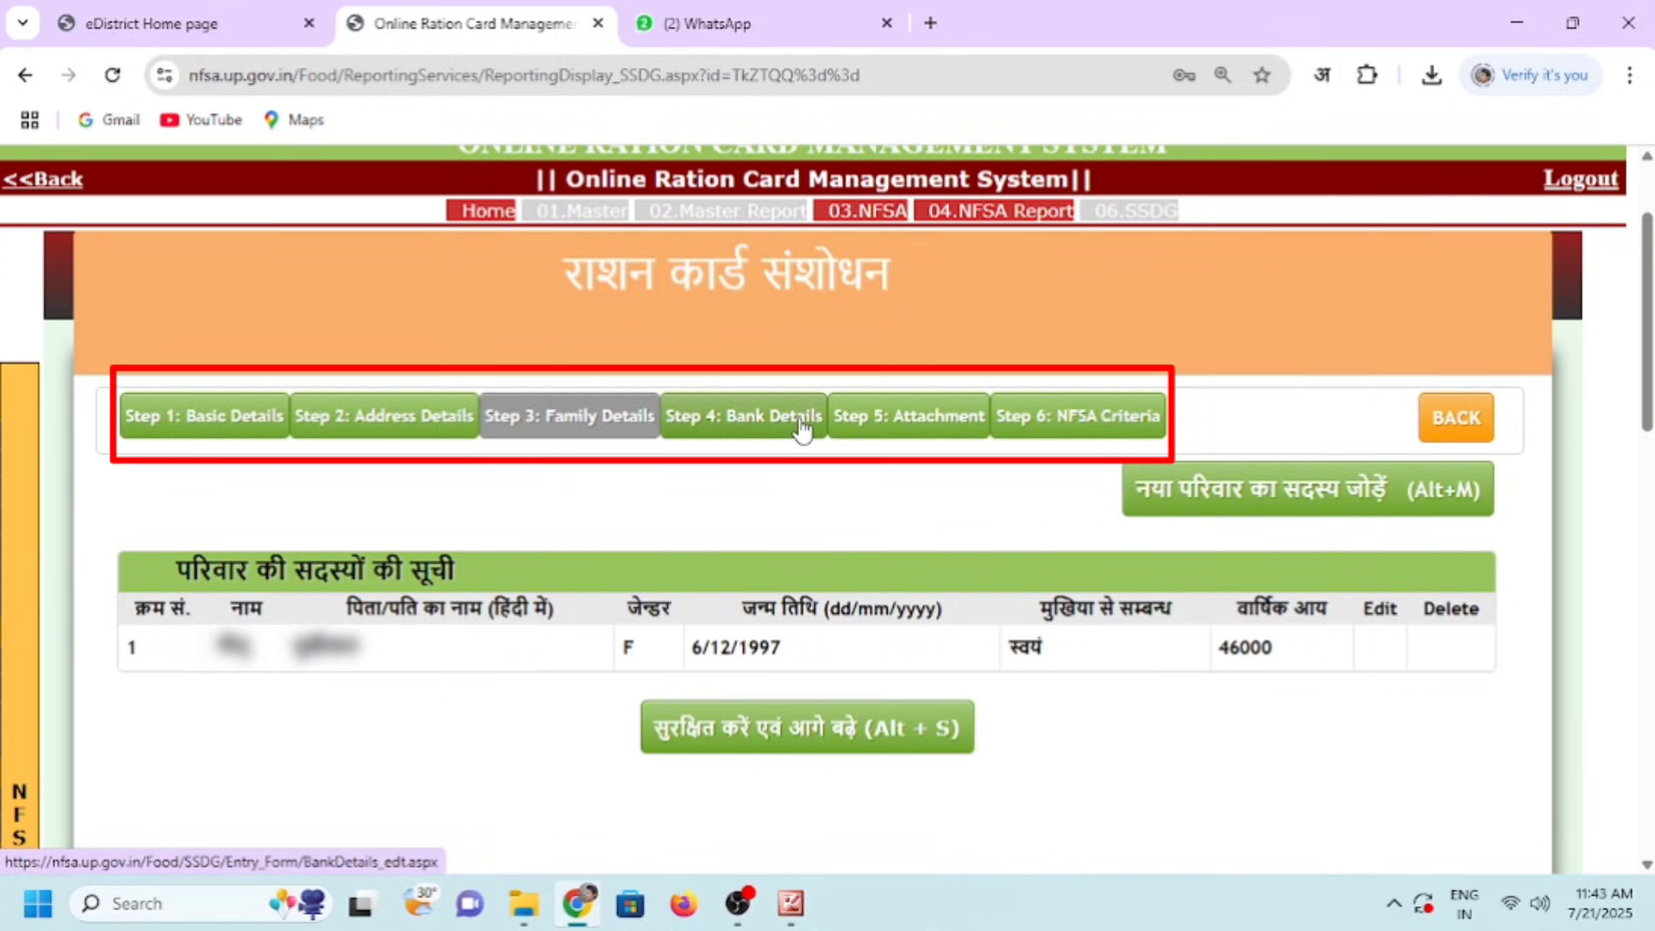
Open the bank details of the application and clear the bank account number
{"action": "left_click", "coordinate": [801, 420]}
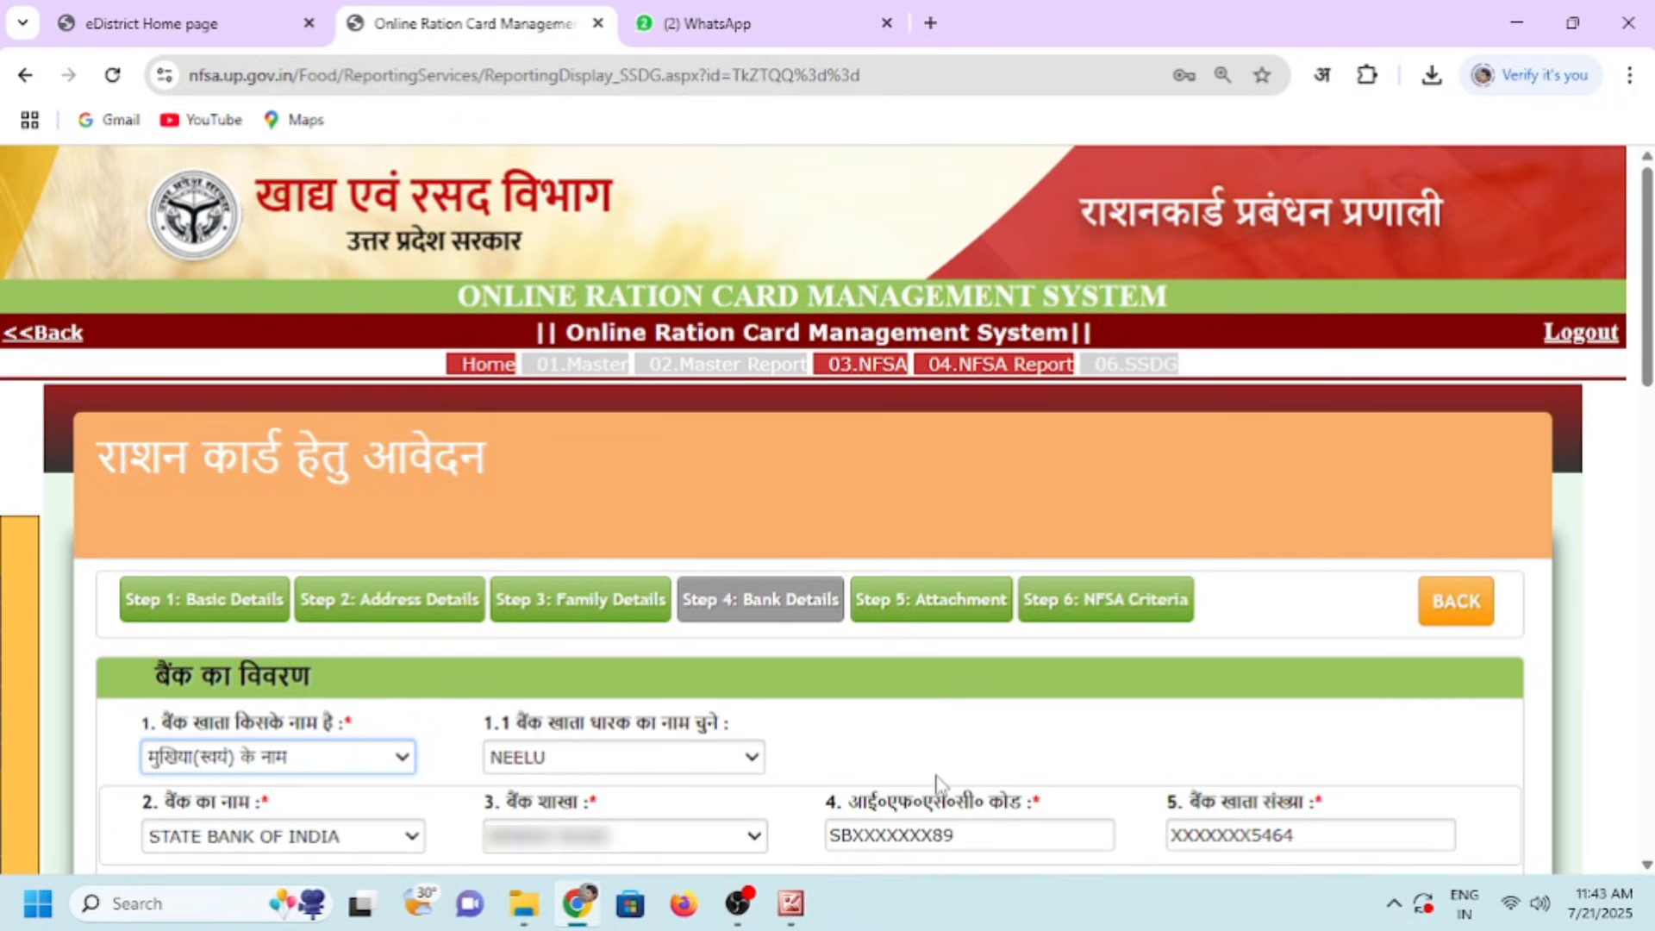
{"action": "left_click", "coordinate": [1293, 840]}
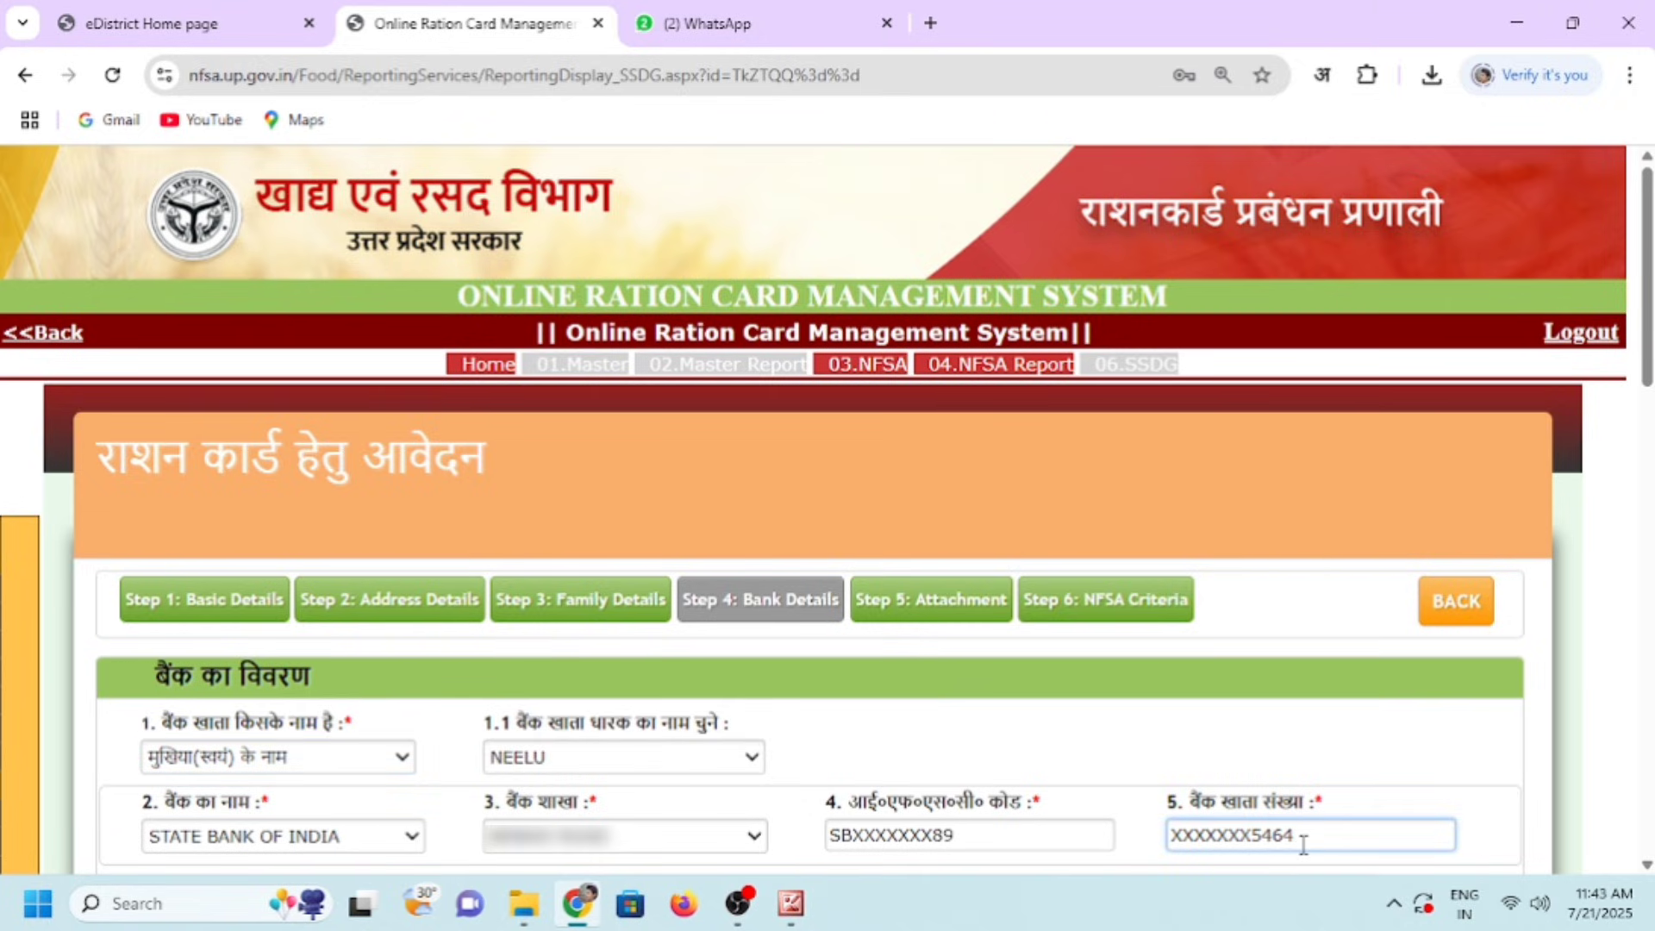
{"action": "key", "text": "BackSpace"}
{"action": "key", "text": "BackSpace"}
{"action": "key", "text": "BackSpace"}
{"action": "key", "text": "BackSpace"}
{"action": "key", "text": "BackSpace"}
{"action": "key", "text": "BackSpace"}
{"action": "key", "text": "BackSpace"}
{"action": "key", "text": "BackSpace"}
{"action": "key", "text": "BackSpace"}
{"action": "key", "text": "BackSpace"}
{"action": "key", "text": "BackSpace"}
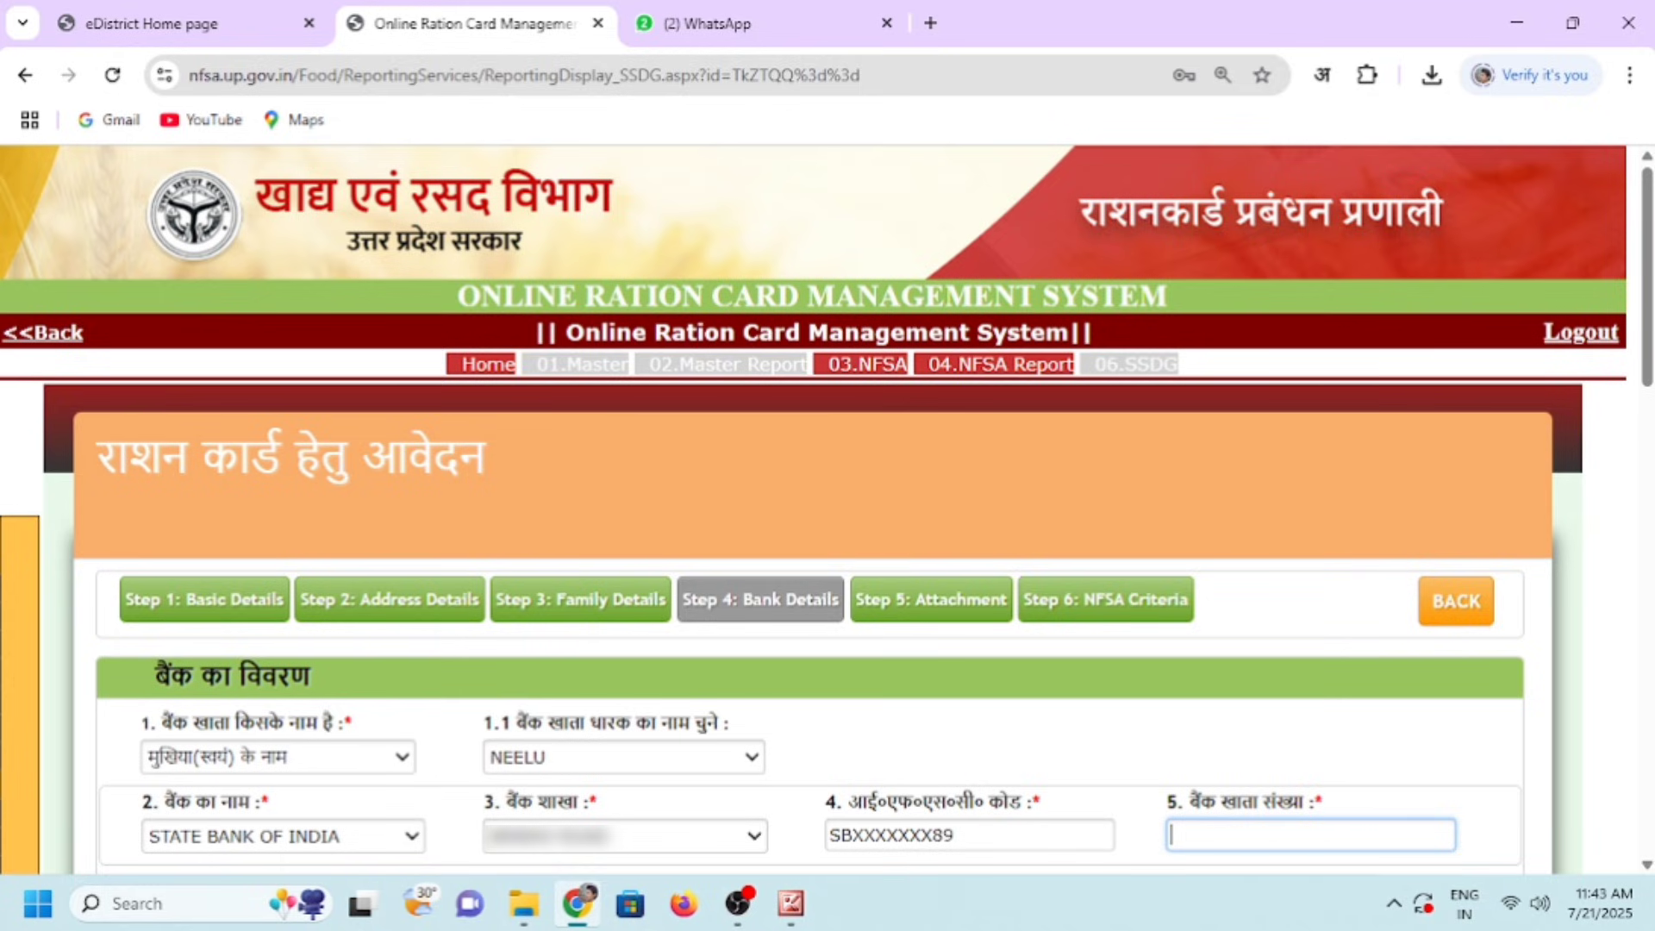
Examine the IFSC code, bank name and account ownership fields in the bank details
{"action": "left_click", "coordinate": [994, 834]}
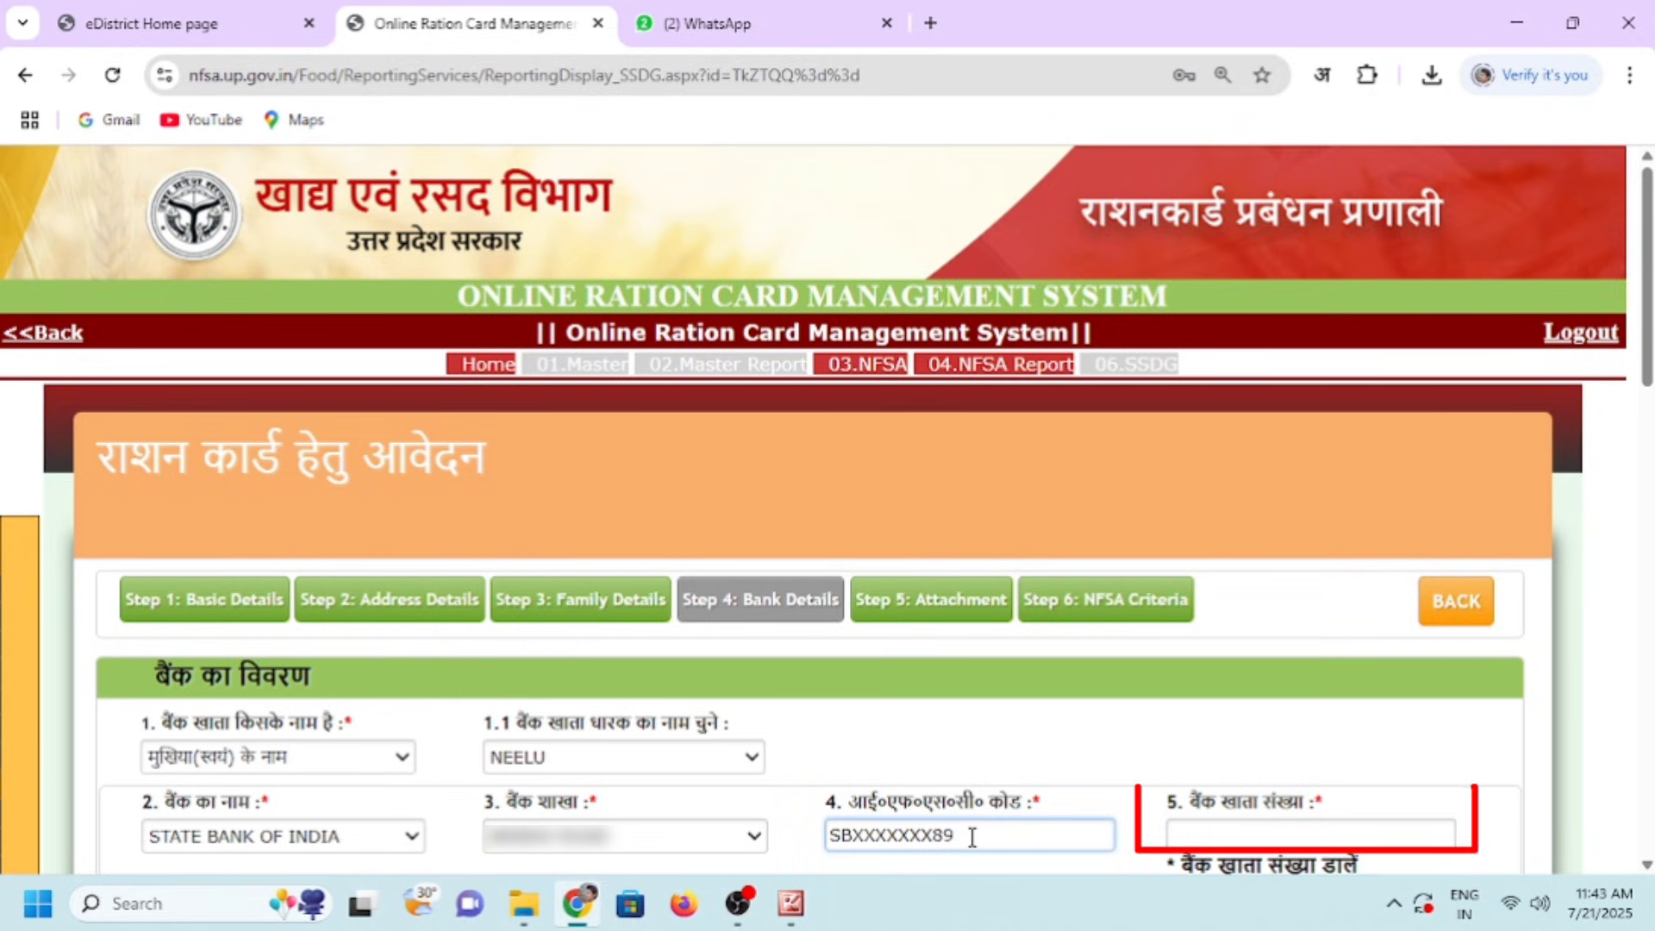
{"action": "left_click", "coordinate": [328, 837]}
{"action": "left_click", "coordinate": [358, 833]}
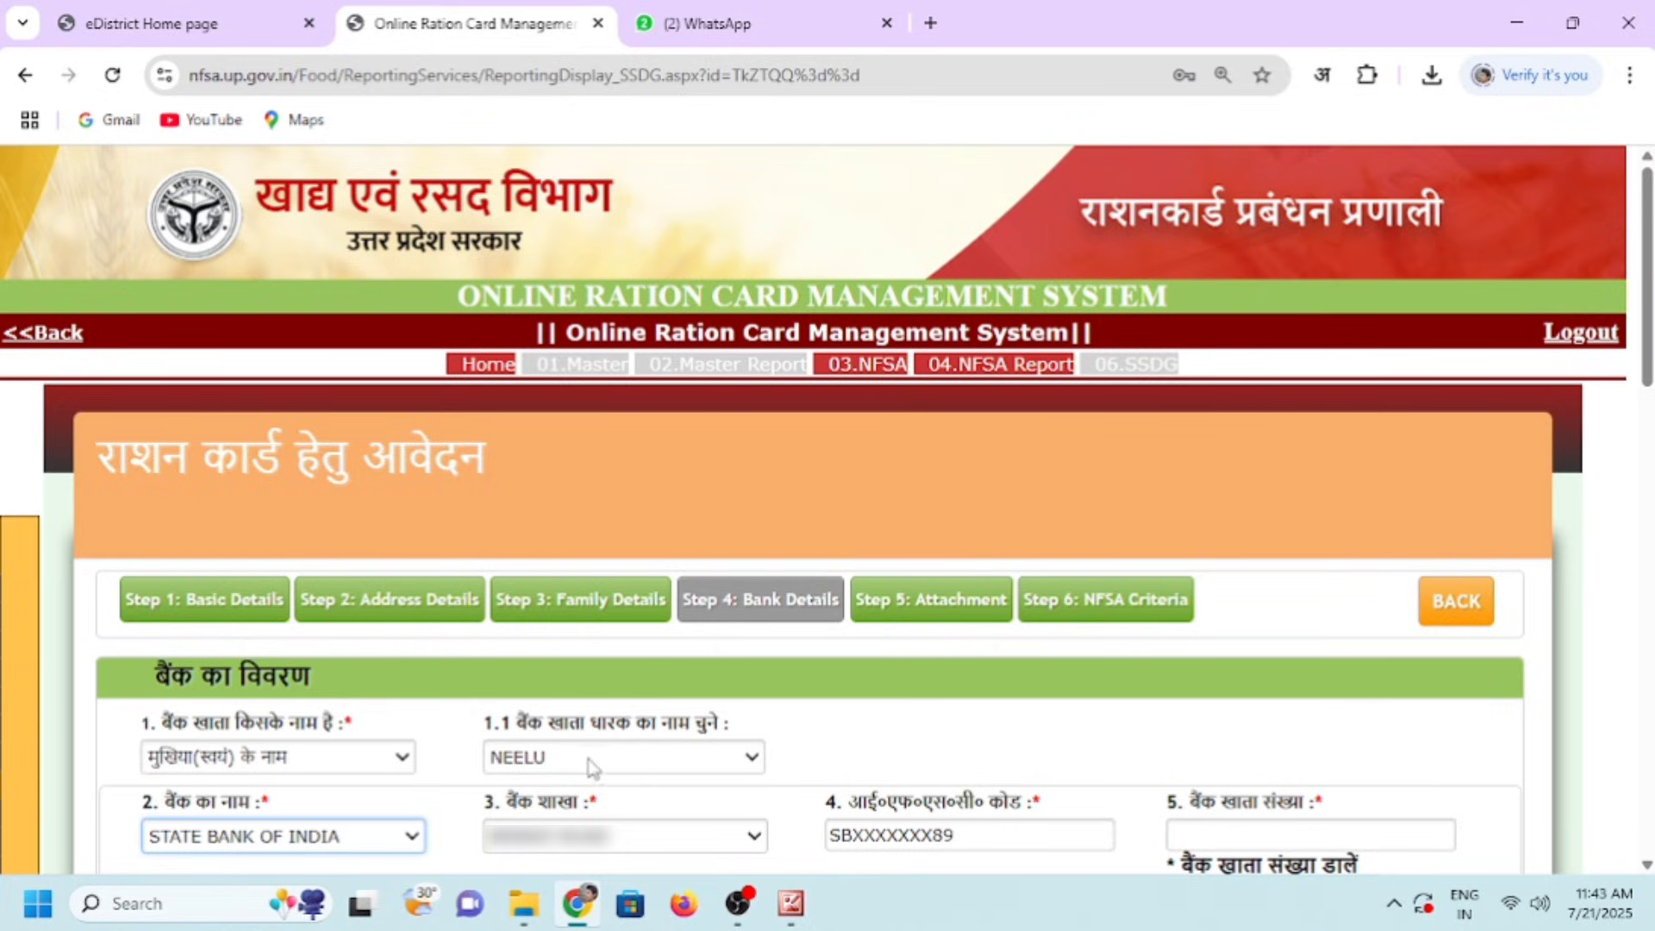
{"action": "left_click", "coordinate": [337, 757]}
{"action": "left_click", "coordinate": [336, 757]}
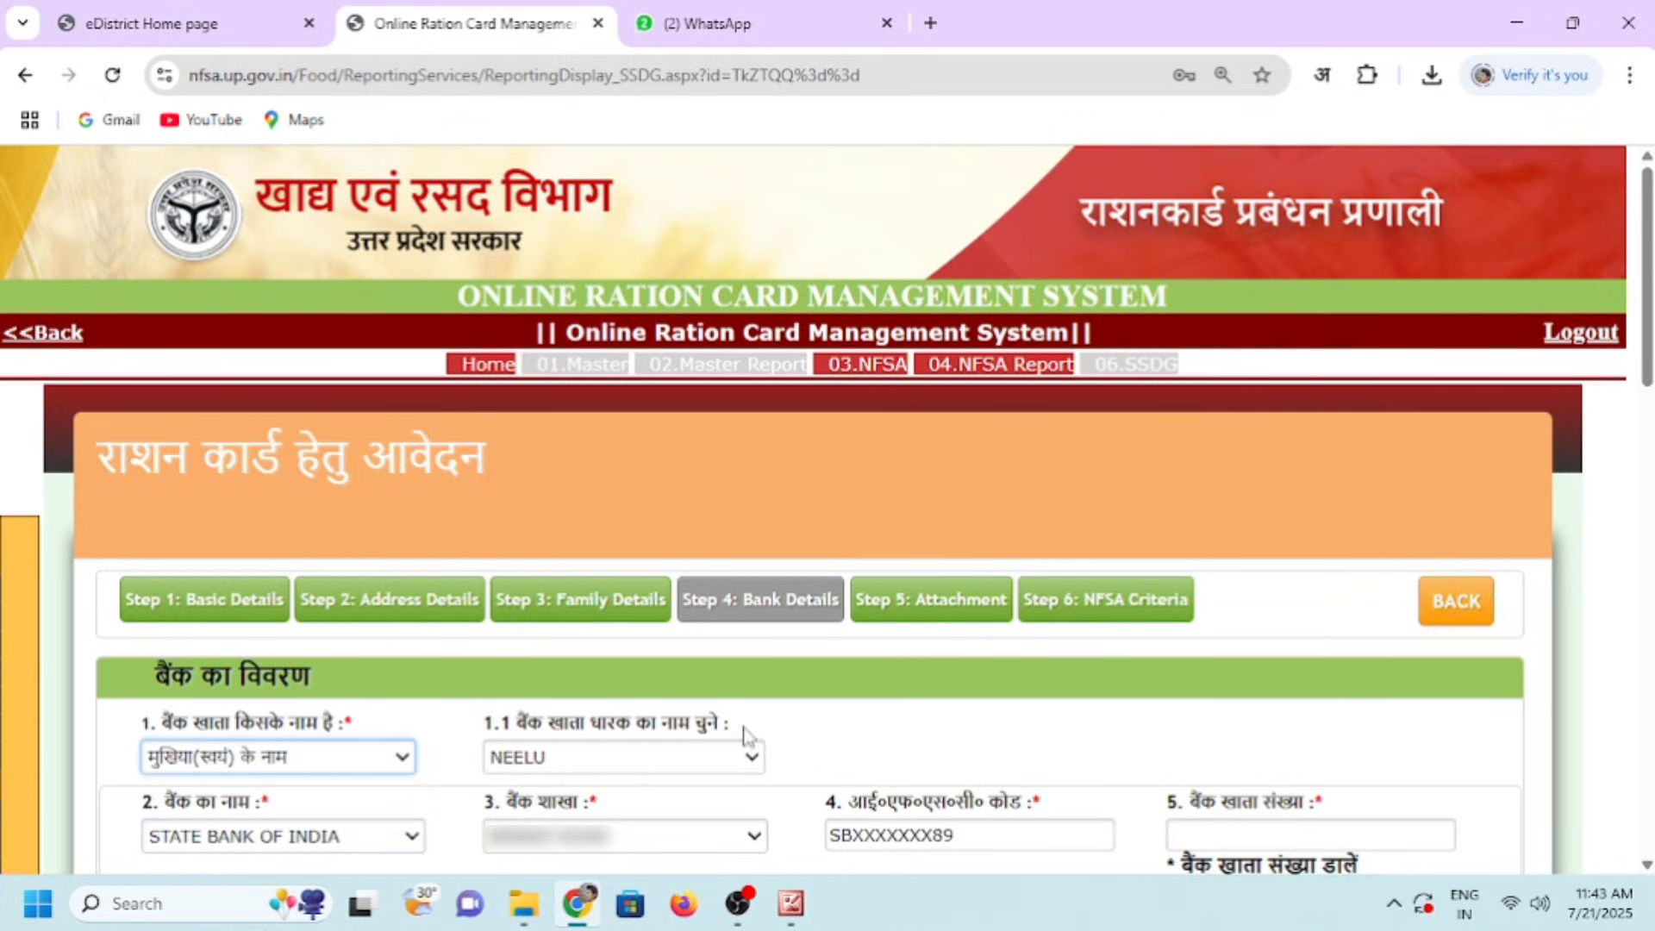
Review the head-of-family photo upload and the NFSA criteria, and return to the correction search form
{"action": "left_click", "coordinate": [936, 600]}
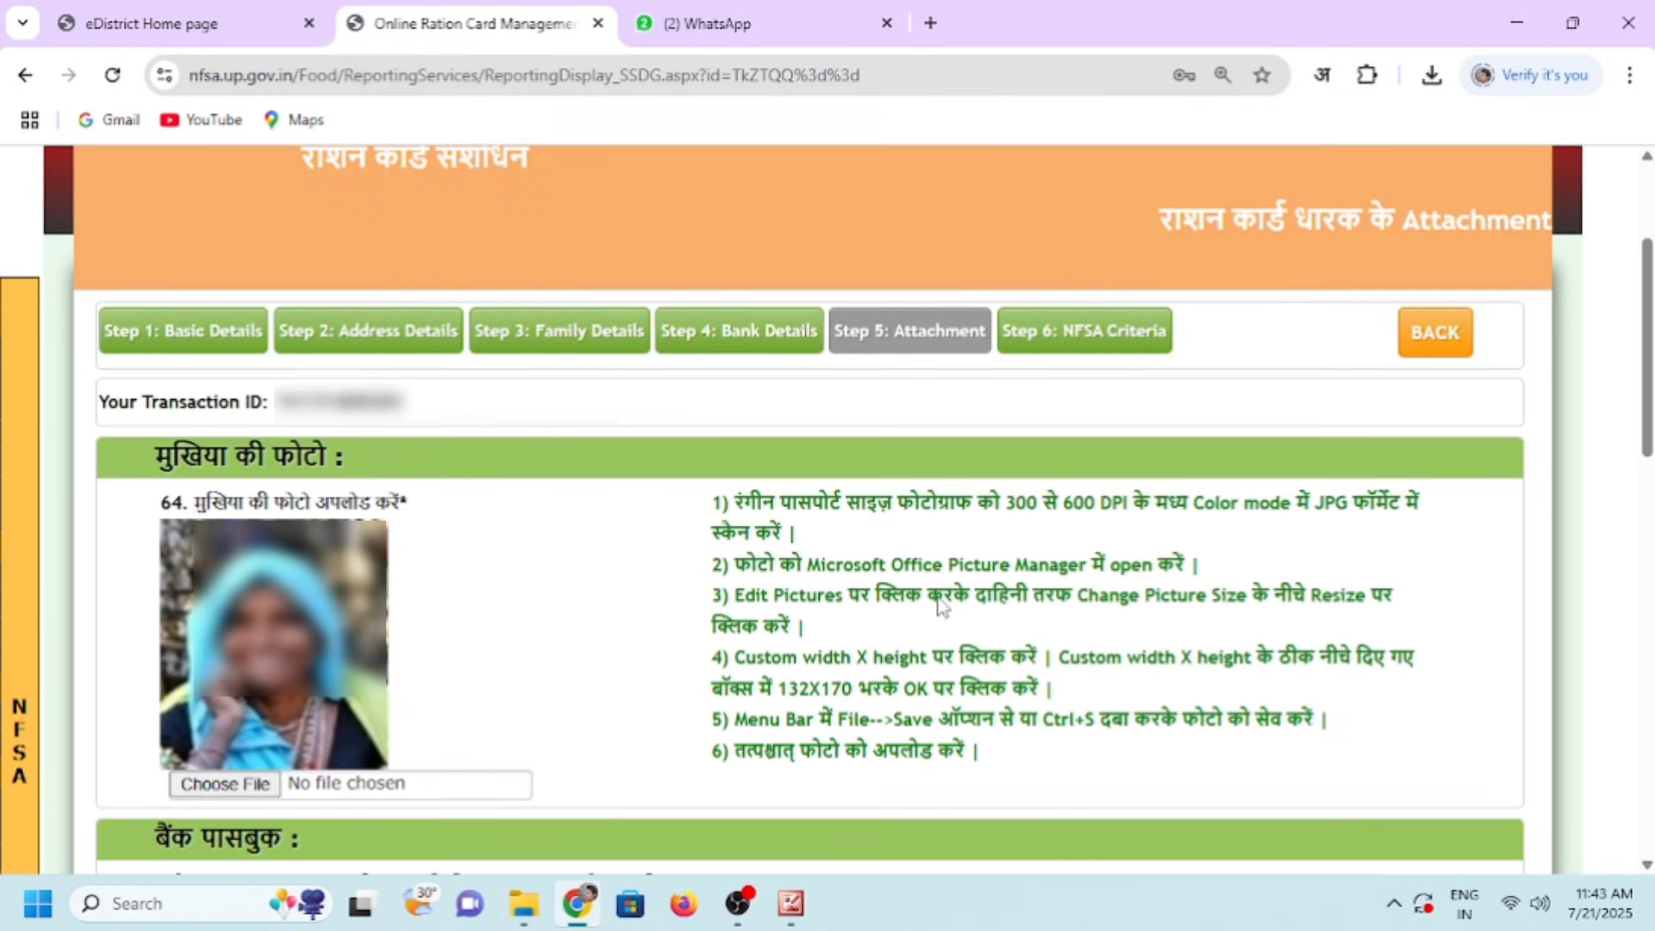
{"action": "left_click", "coordinate": [250, 787]}
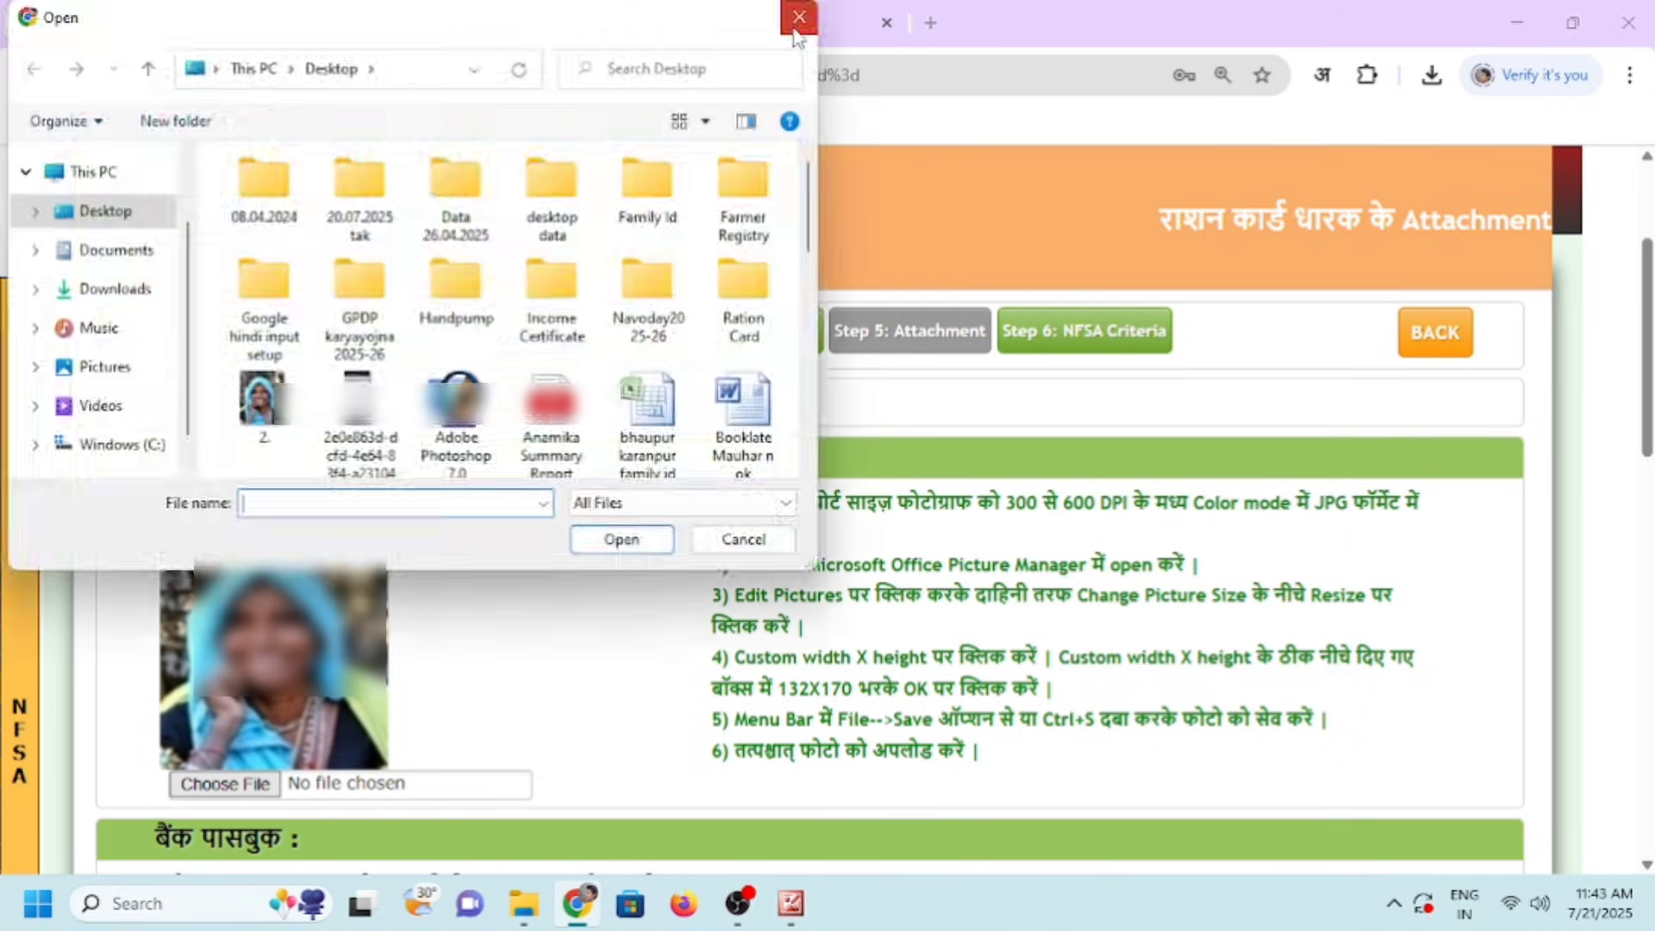
{"action": "key", "text": "Escape"}
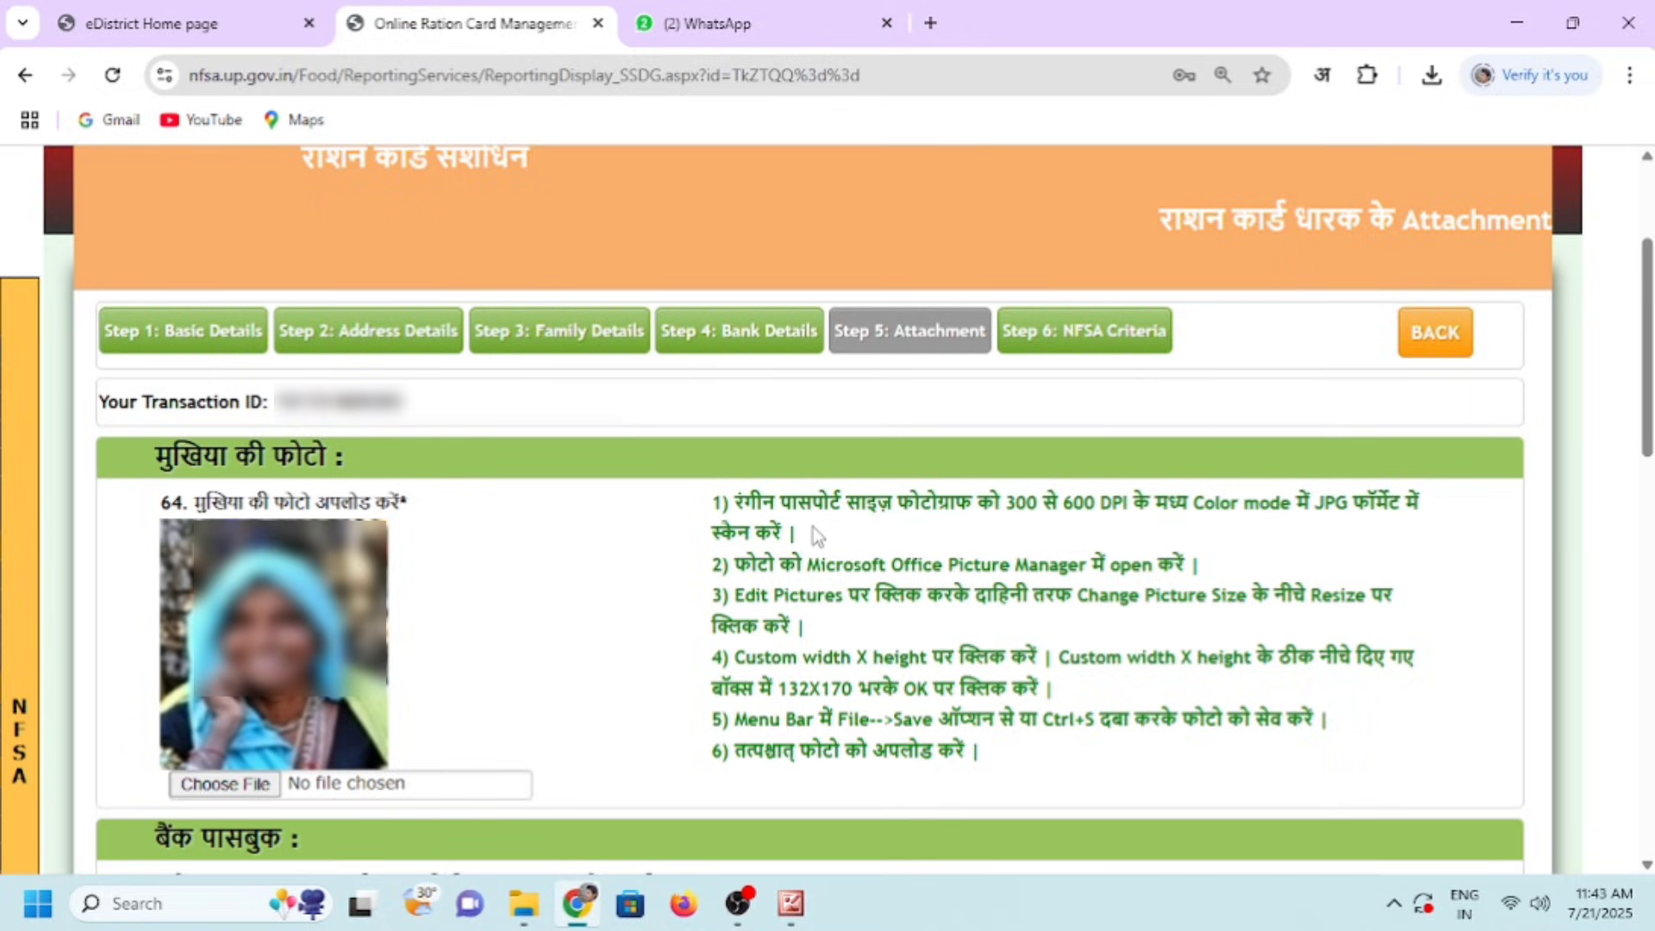
{"action": "left_click", "coordinate": [1080, 347]}
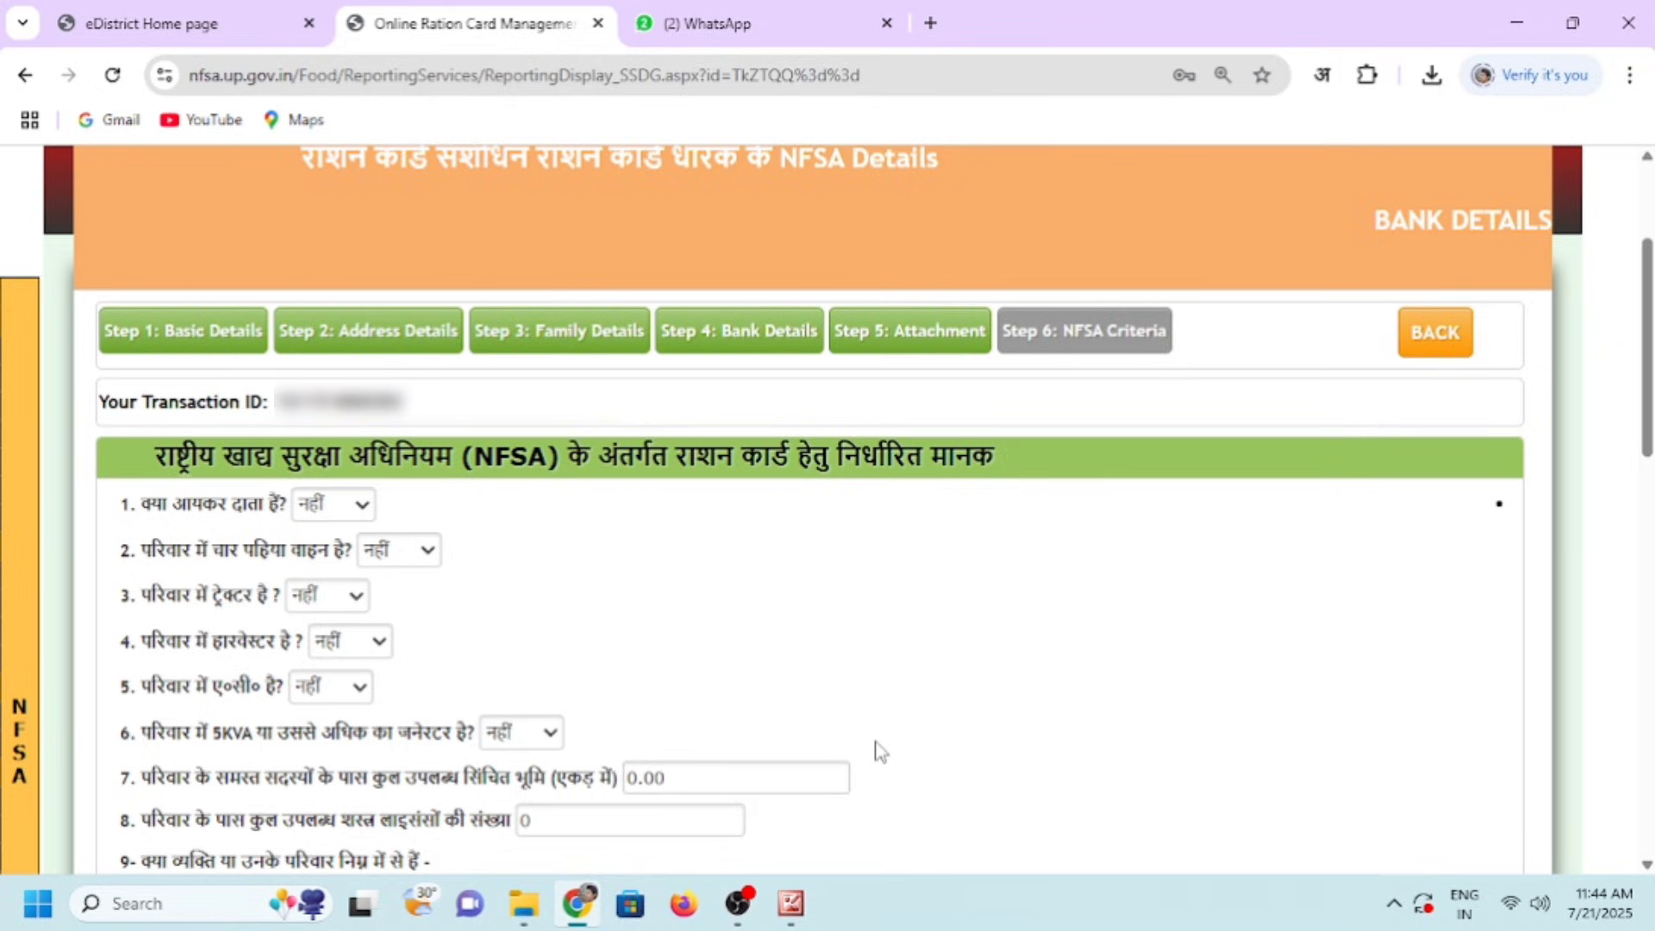
{"action": "left_click", "coordinate": [1436, 340]}
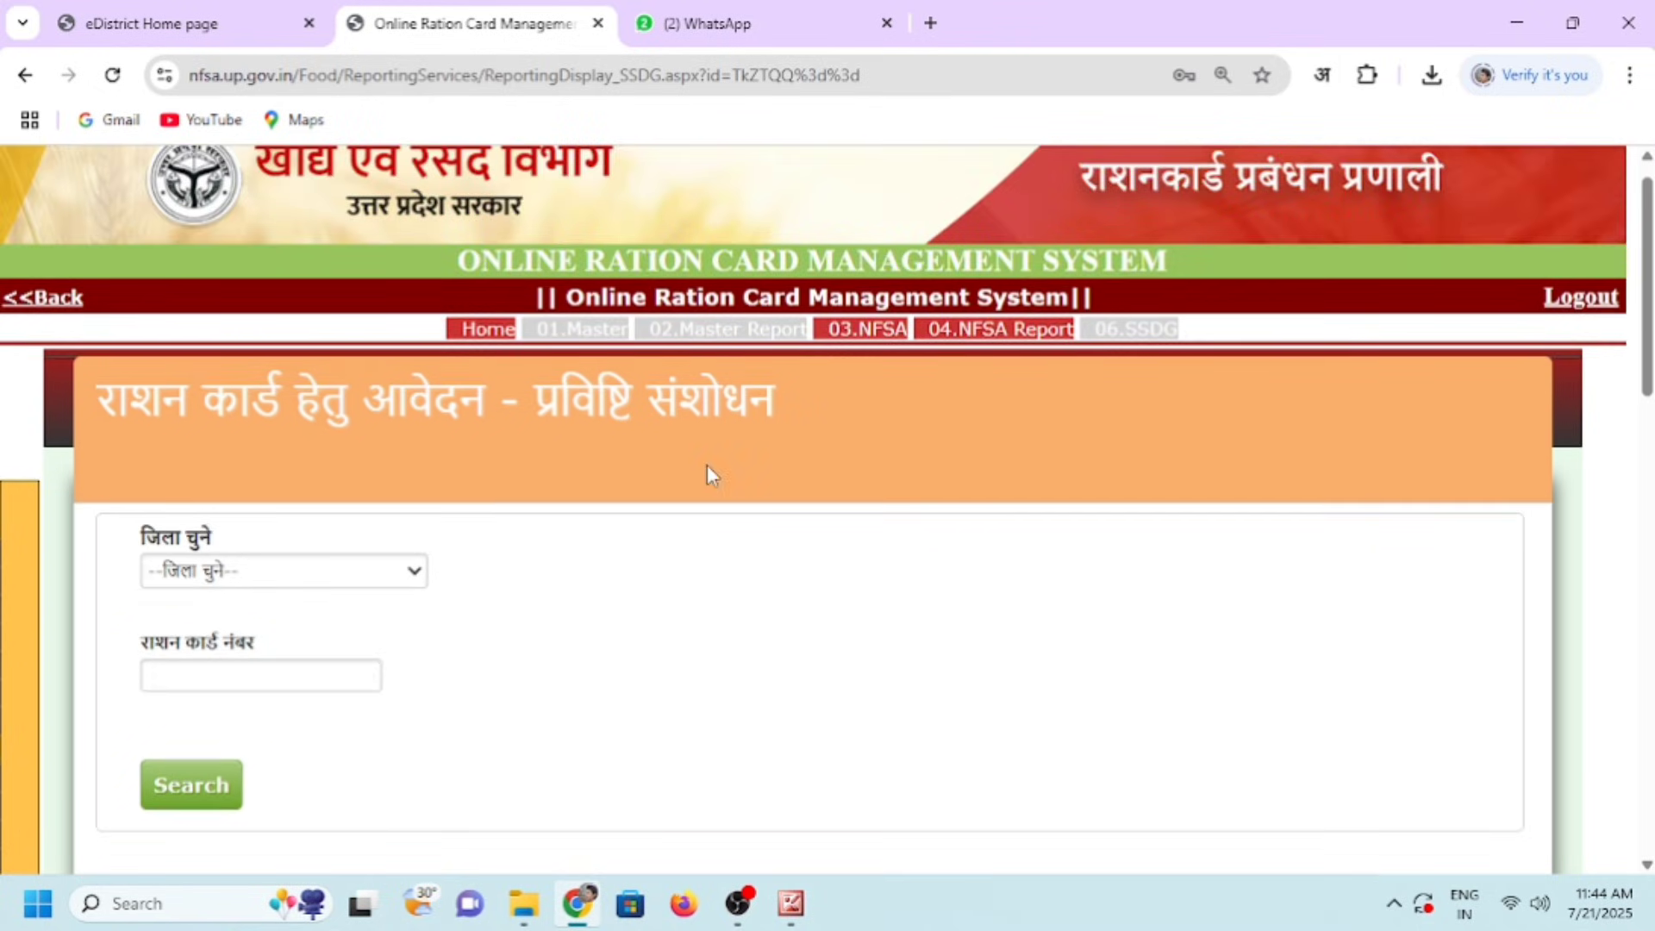
Start a new पात्र गृहस्थी entry (3.1.1) for district Fatehpur and area ग्रामीण, and proceed to its form
{"action": "mouse_move", "coordinate": [19, 552]}
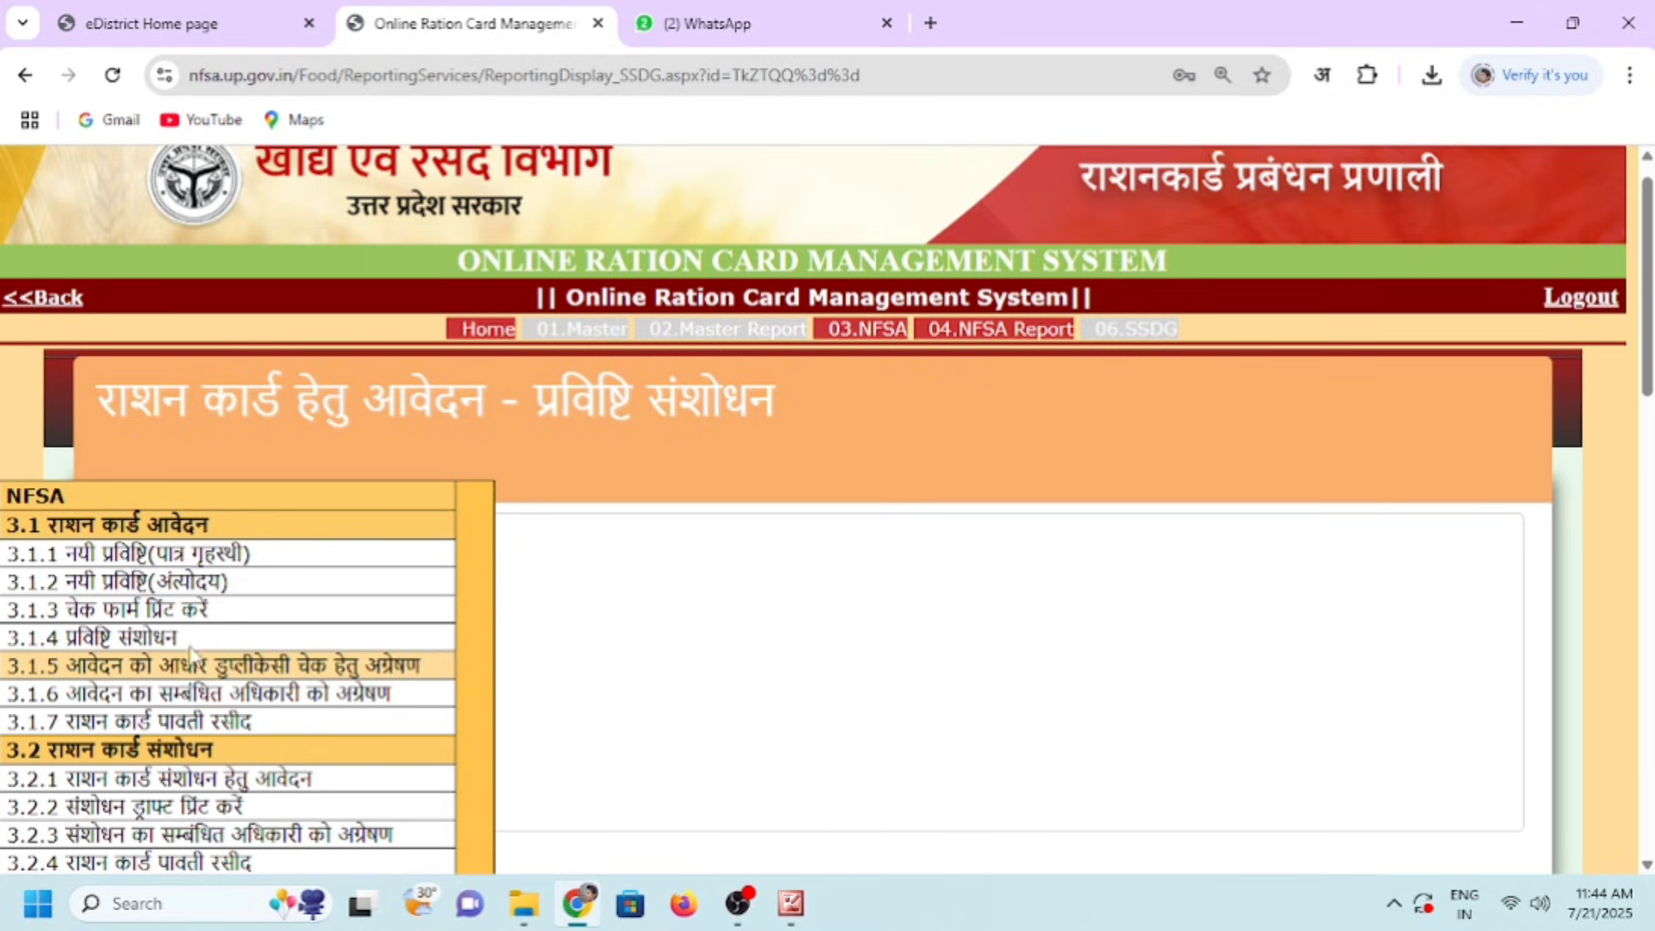
{"action": "left_click", "coordinate": [169, 555]}
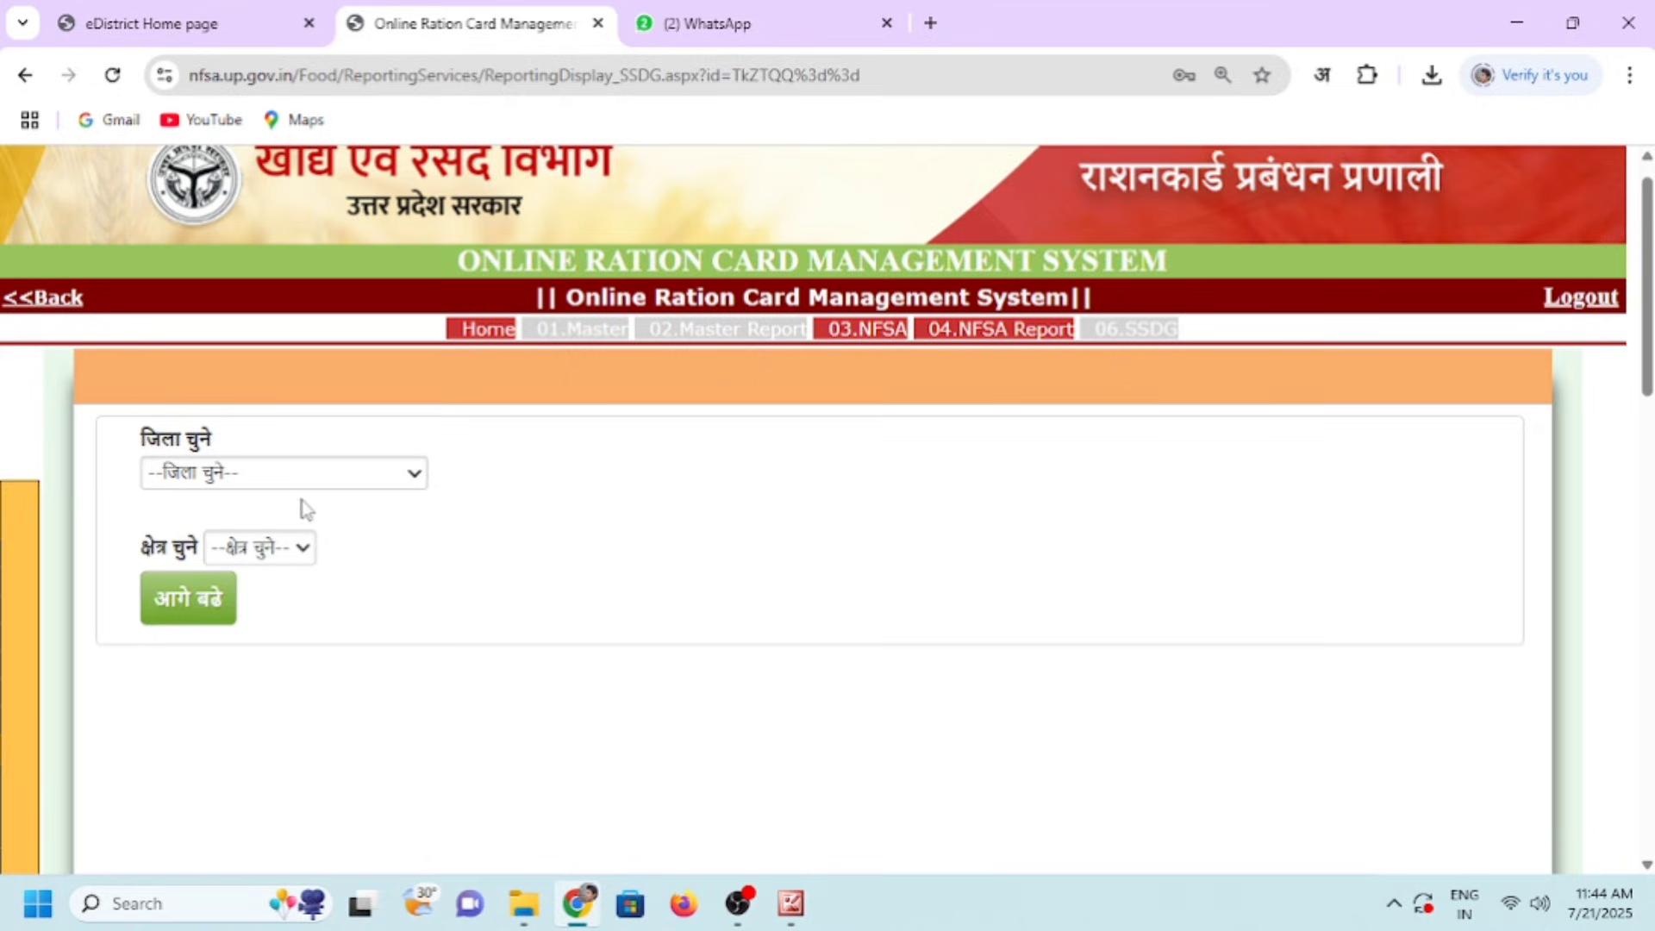
{"action": "left_click", "coordinate": [286, 479]}
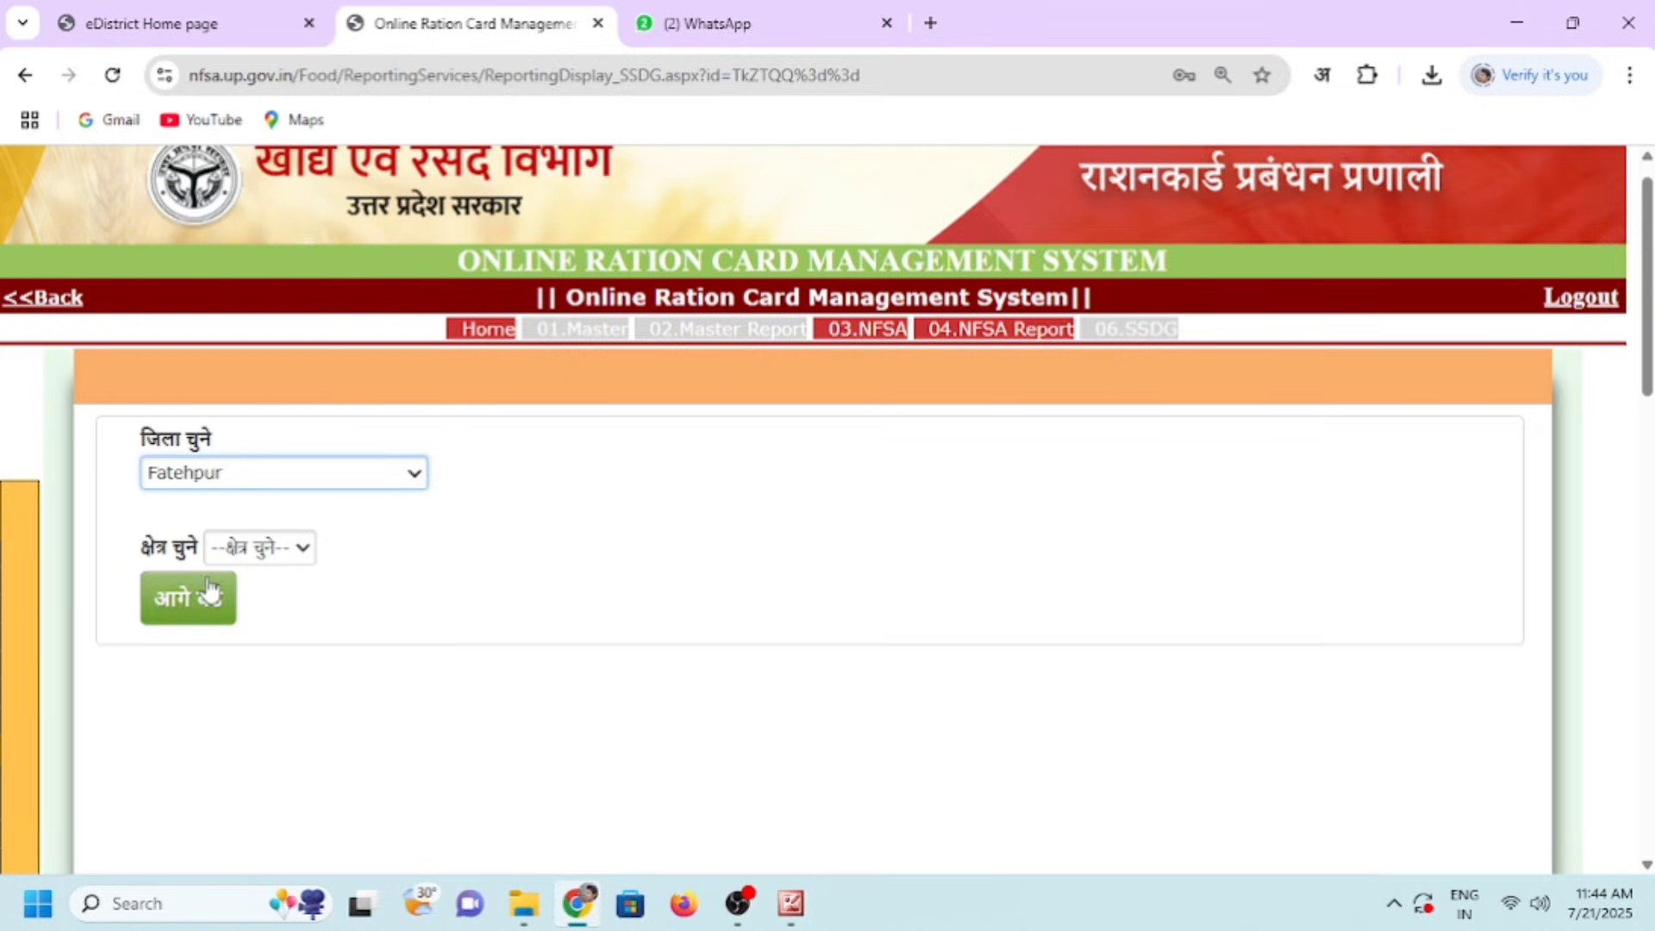
{"action": "left_click", "coordinate": [261, 548]}
{"action": "left_click", "coordinate": [252, 618]}
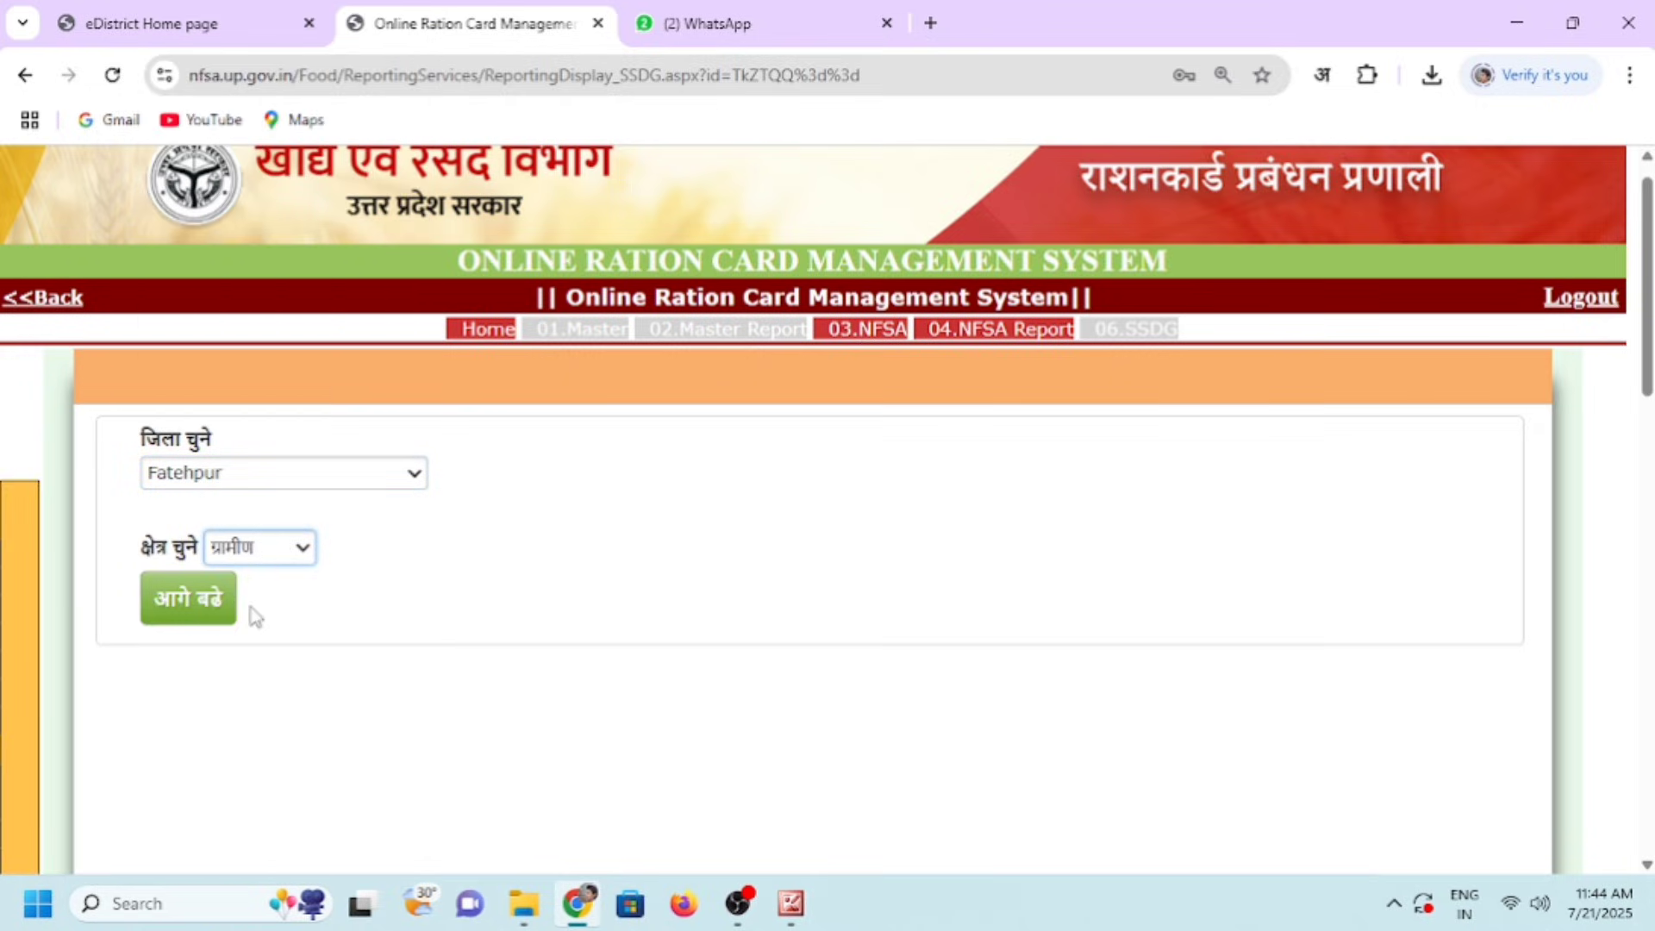
{"action": "left_click", "coordinate": [169, 606]}
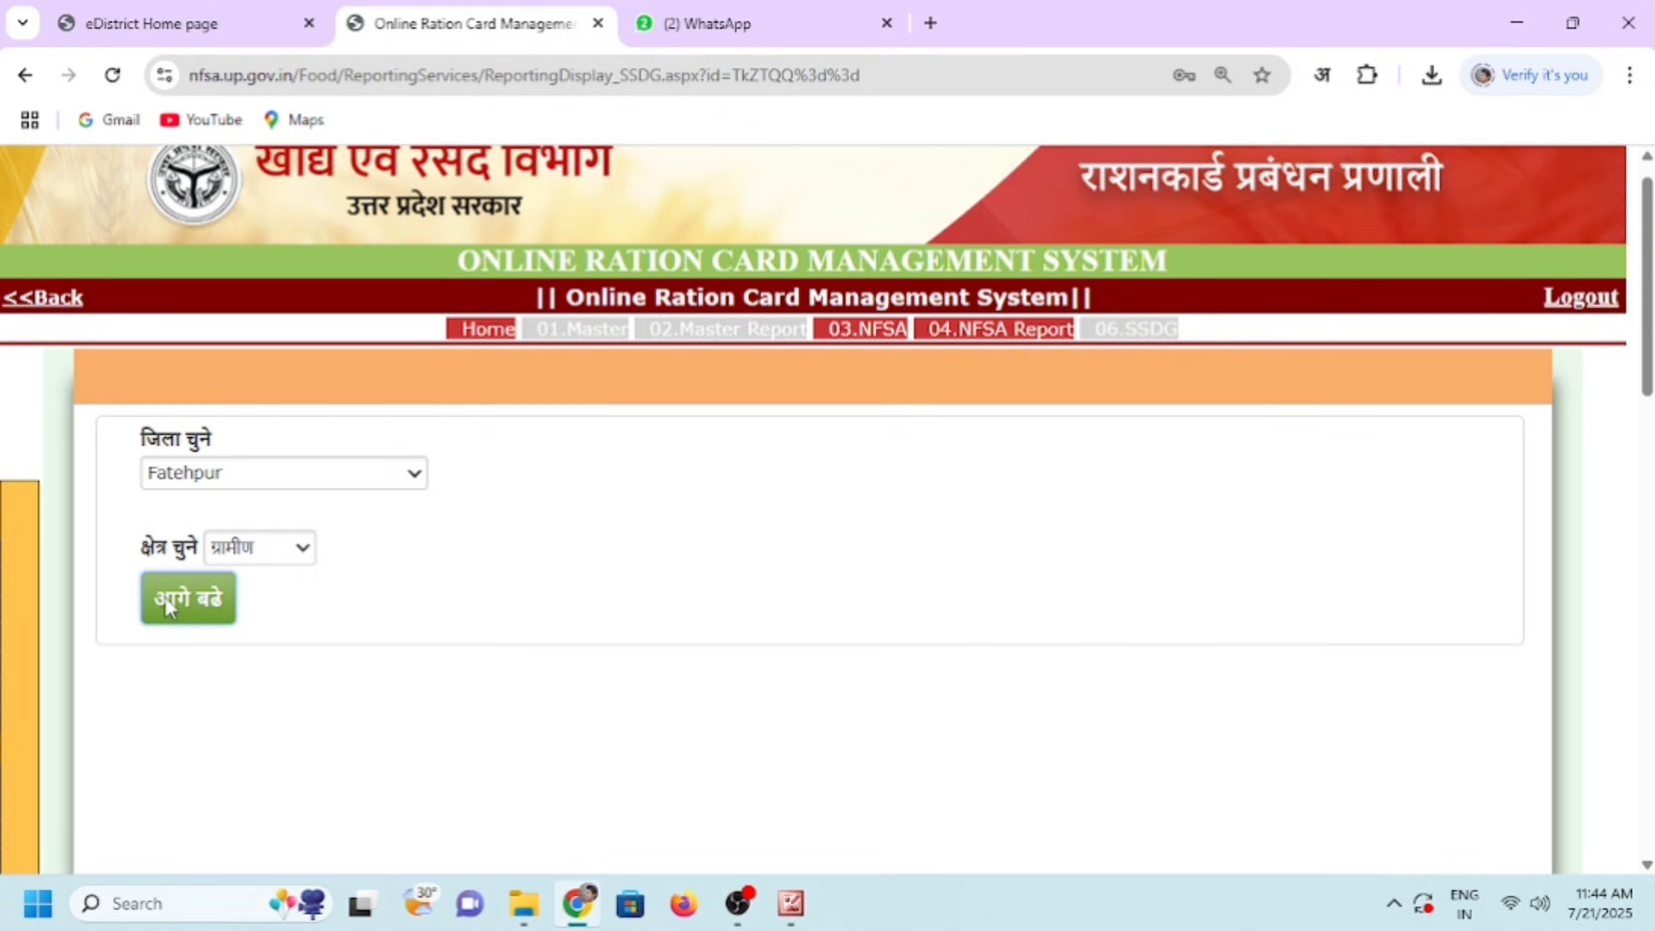